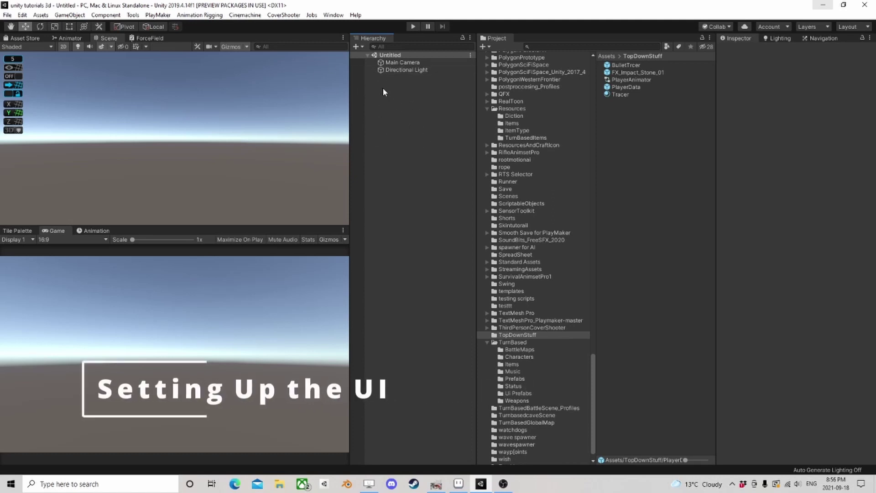
Save the untitled scene in the Assets folder as FinalFantasy Battle
{"action": "left_click", "coordinate": [7, 15]}
{"action": "left_click", "coordinate": [20, 62]}
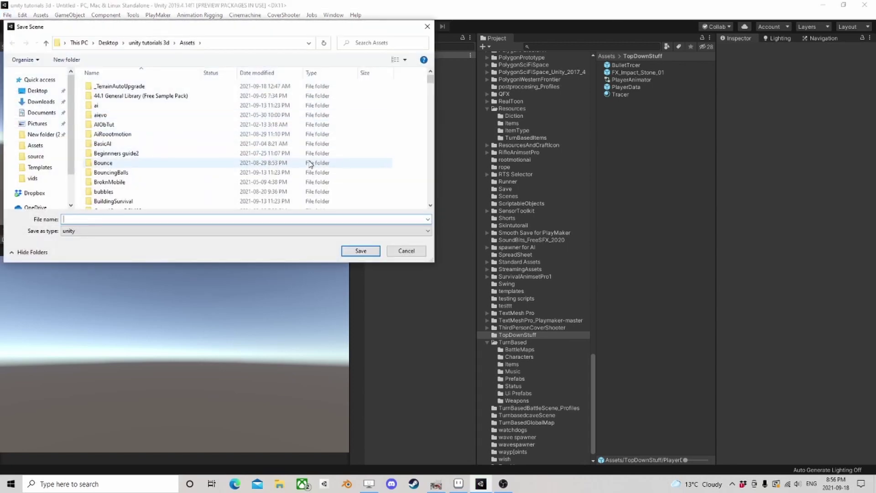
{"action": "type", "text": "FinalFantasy Battle"}
{"action": "left_click", "coordinate": [361, 250]}
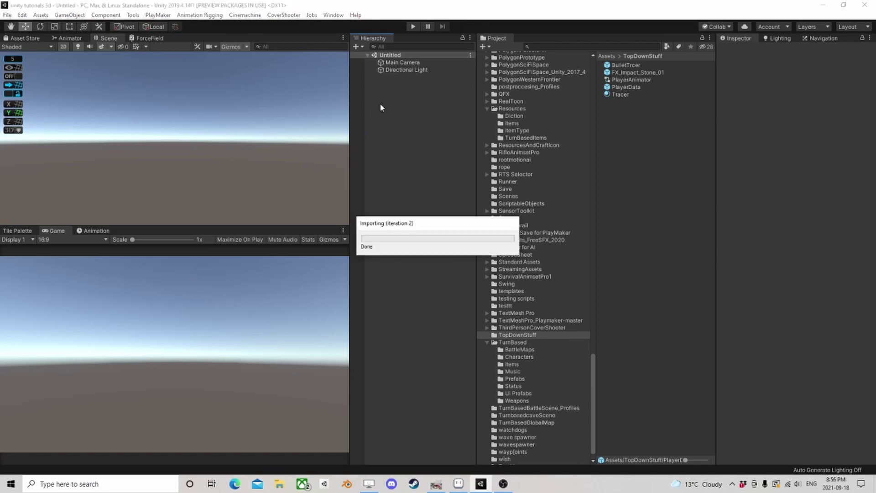
Exclude the four TurnBased scenes from the build and add the open FinalFantasy Battle scene to it
{"action": "left_click", "coordinate": [8, 15]}
{"action": "mouse_move", "coordinate": [21, 16]}
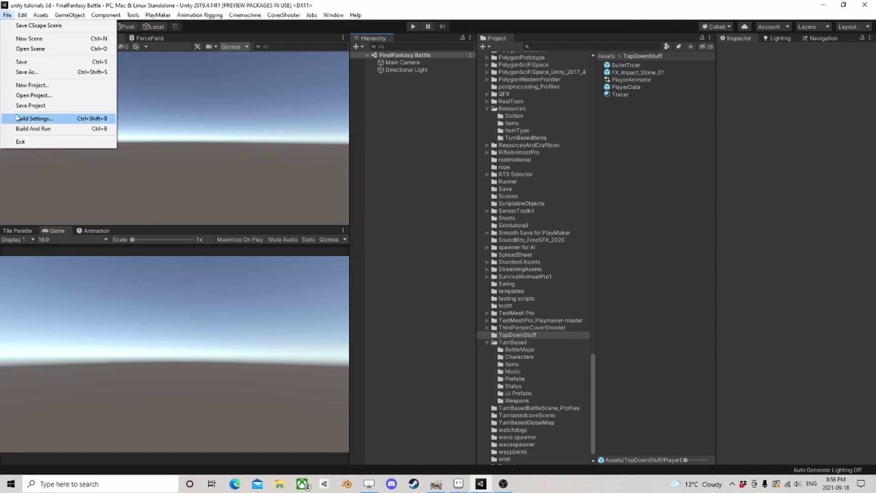
{"action": "left_click", "coordinate": [37, 119]}
{"action": "scroll", "coordinate": [235, 183], "scroll_direction": "down", "scroll_amount": 3}
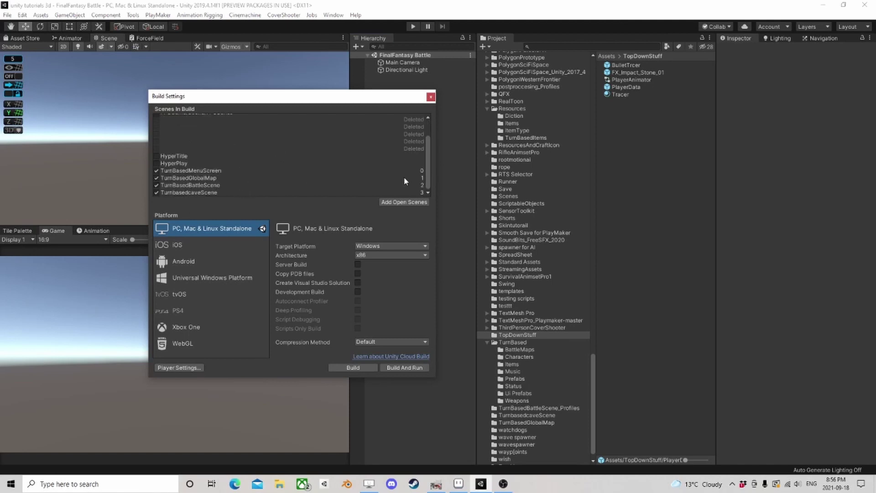
{"action": "left_click", "coordinate": [156, 170]}
{"action": "left_click", "coordinate": [157, 178]}
{"action": "left_click", "coordinate": [156, 185]}
{"action": "left_click", "coordinate": [156, 192]}
{"action": "left_click", "coordinate": [403, 201]}
{"action": "left_click", "coordinate": [431, 97]}
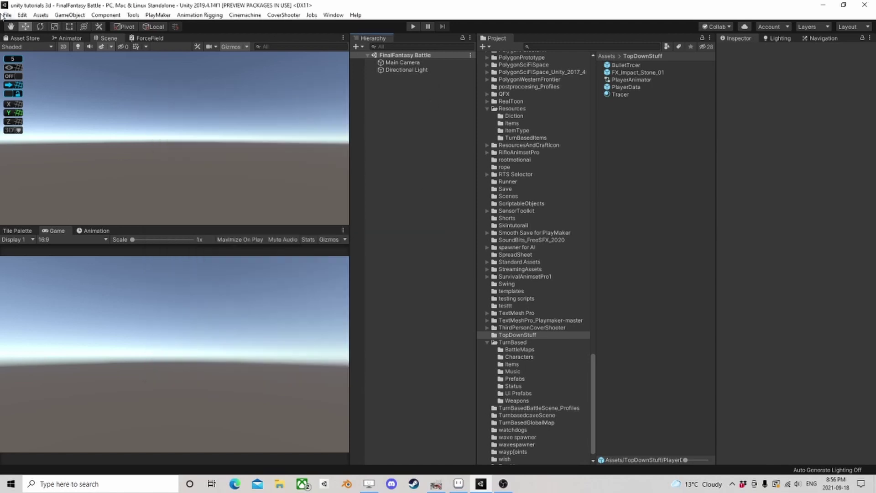
Create a new scene and save it in the Assets folder as FinalFantasyWolrdScene
{"action": "left_click", "coordinate": [7, 15]}
{"action": "left_click", "coordinate": [57, 40]}
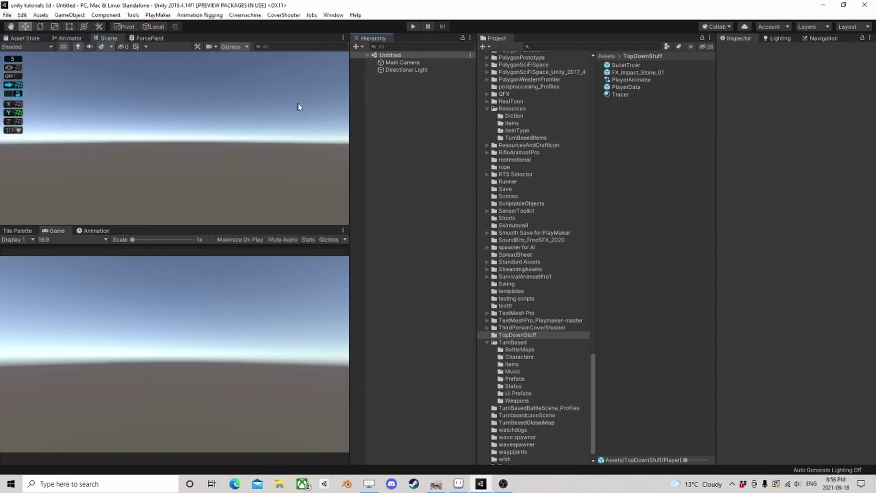
{"action": "left_click", "coordinate": [7, 14]}
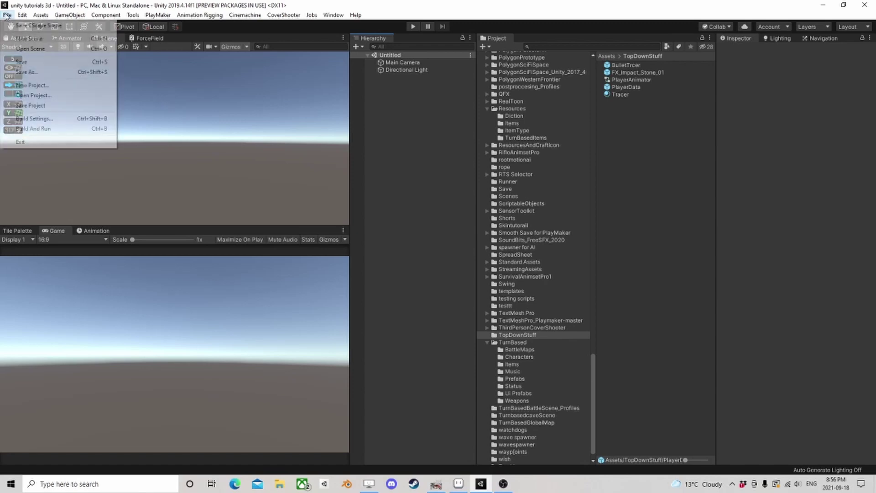
{"action": "left_click", "coordinate": [22, 62]}
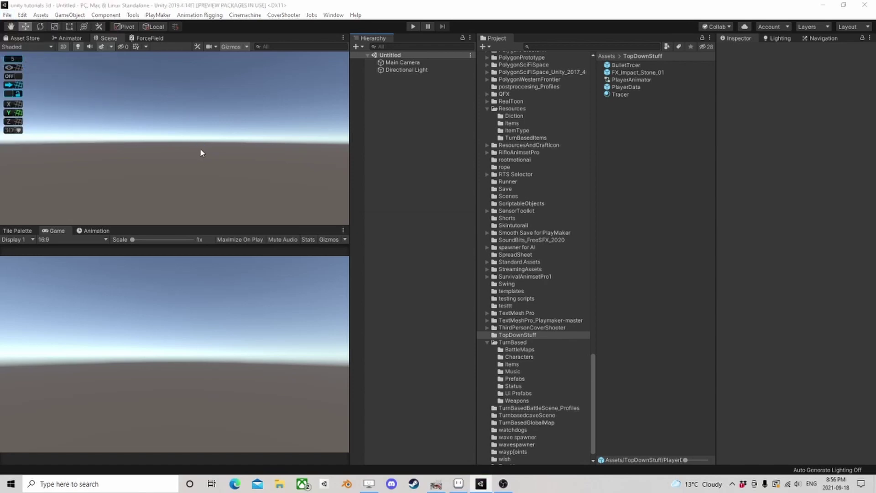
{"action": "type", "text": "Finalten"}
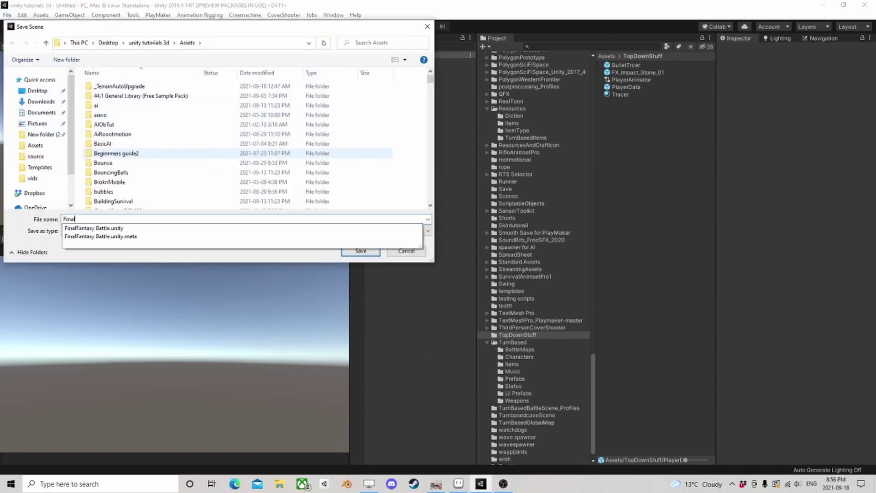
{"action": "key", "text": "BackSpace"}
{"action": "key", "text": "BackSpace"}
{"action": "key", "text": "BackSpace"}
{"action": "type", "text": "f"}
{"action": "type", "text": "antasyWolrdScene"}
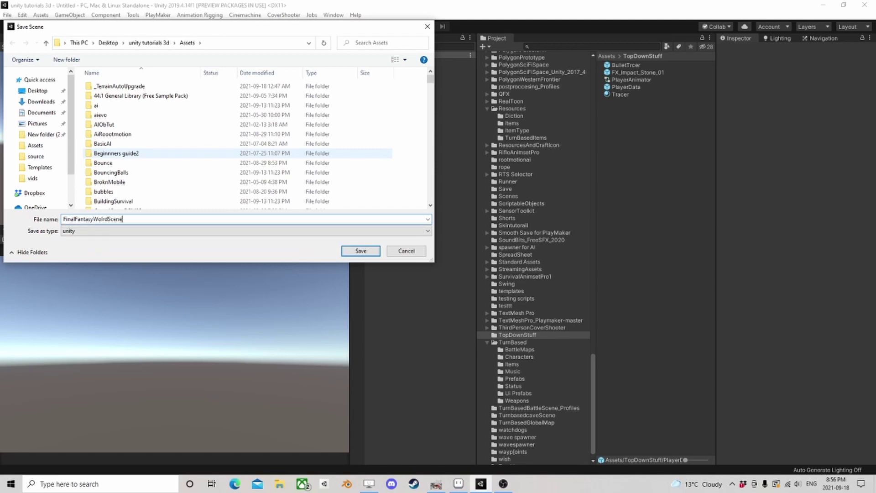
{"action": "key", "text": "Return"}
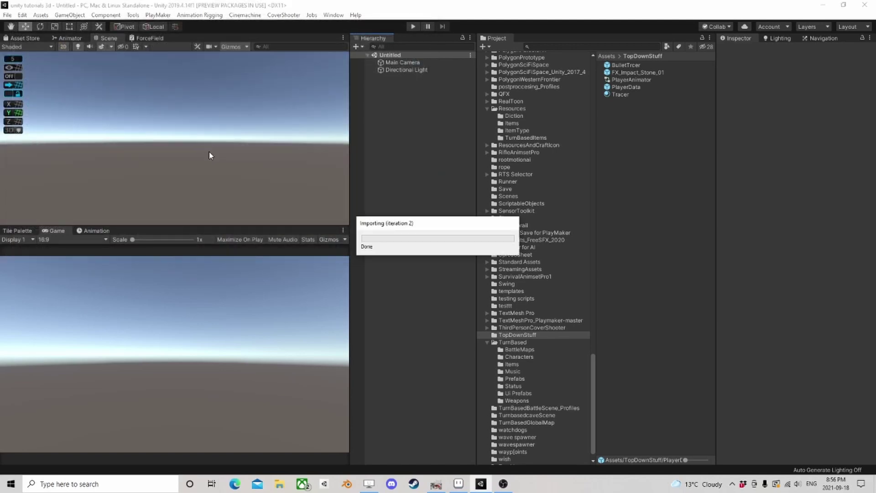
Add the open FinalFantasyWolrdScene to the scenes in the build
{"action": "left_click", "coordinate": [8, 15]}
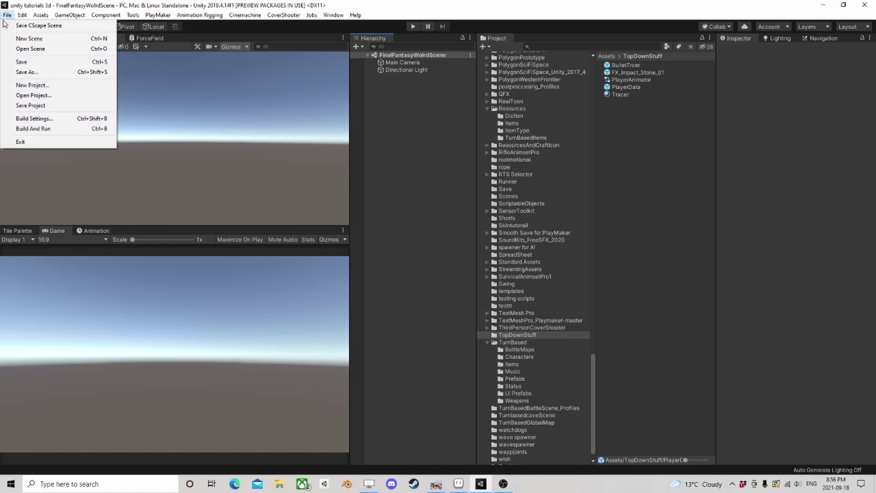
{"action": "left_click", "coordinate": [43, 117]}
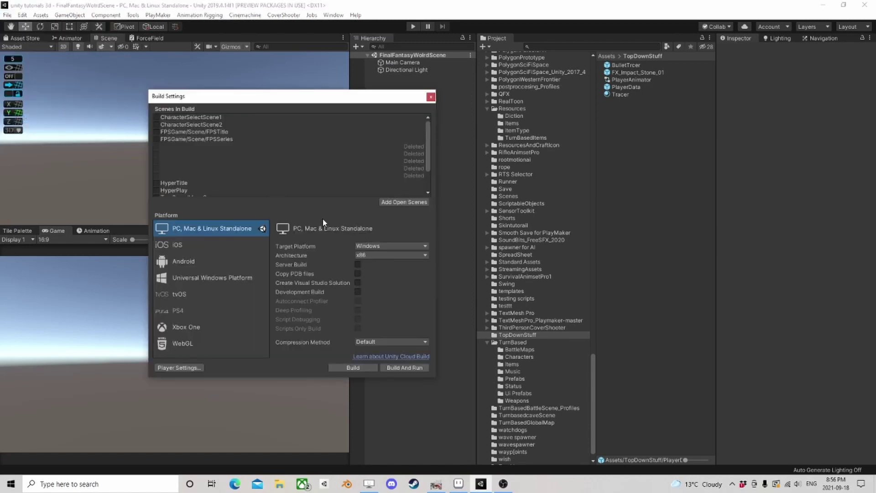
{"action": "left_click", "coordinate": [430, 97]}
Create another new scene and save it in the Assets folder as FinalFantasyMenuScene
{"action": "left_click", "coordinate": [7, 15]}
{"action": "left_click", "coordinate": [23, 38]}
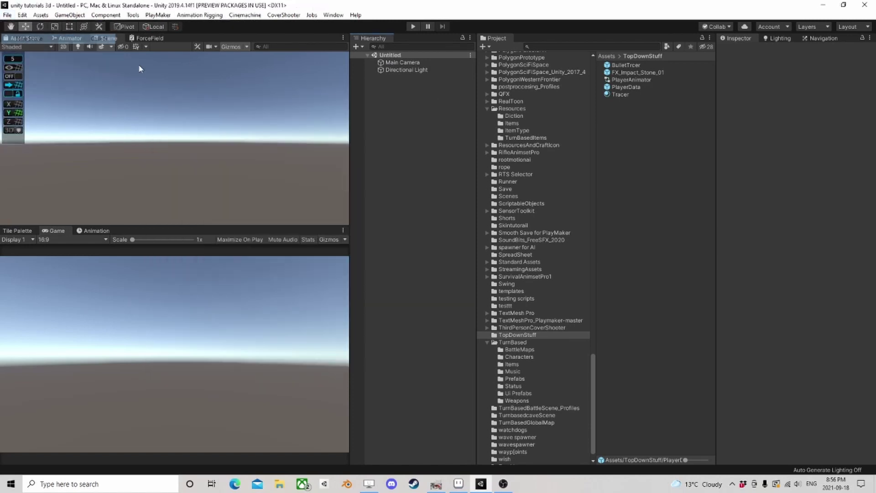
{"action": "left_click", "coordinate": [7, 15]}
{"action": "left_click", "coordinate": [18, 63]}
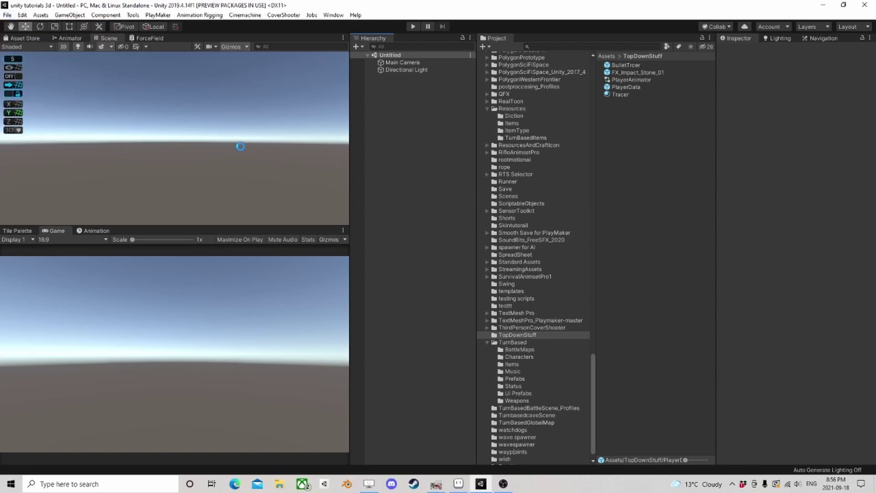
{"action": "type", "text": "F"}
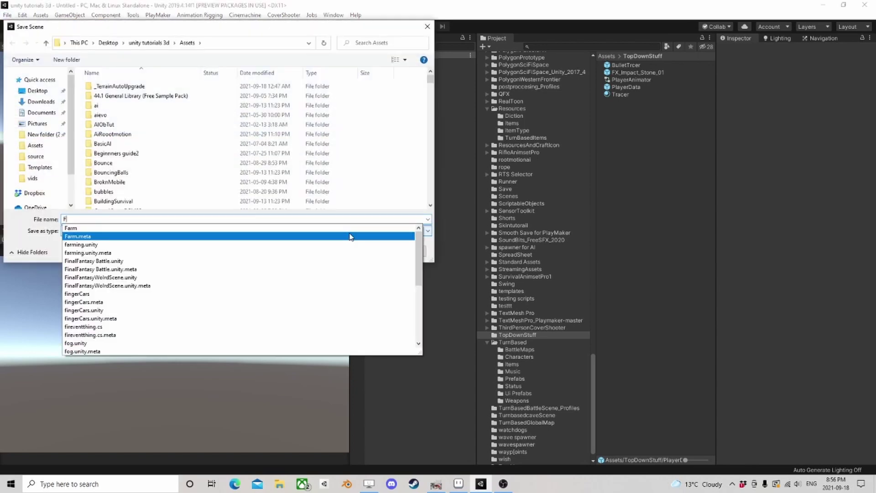
{"action": "type", "text": "inalFanta"}
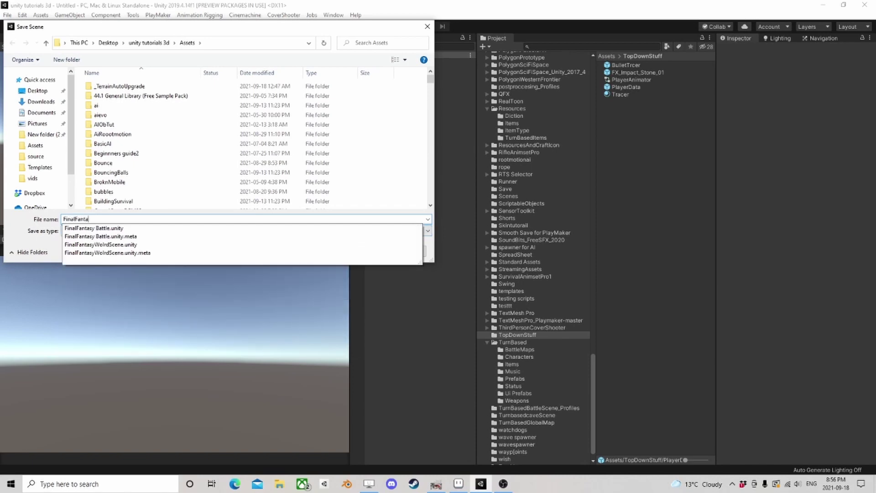
{"action": "type", "text": "syMenuScene"}
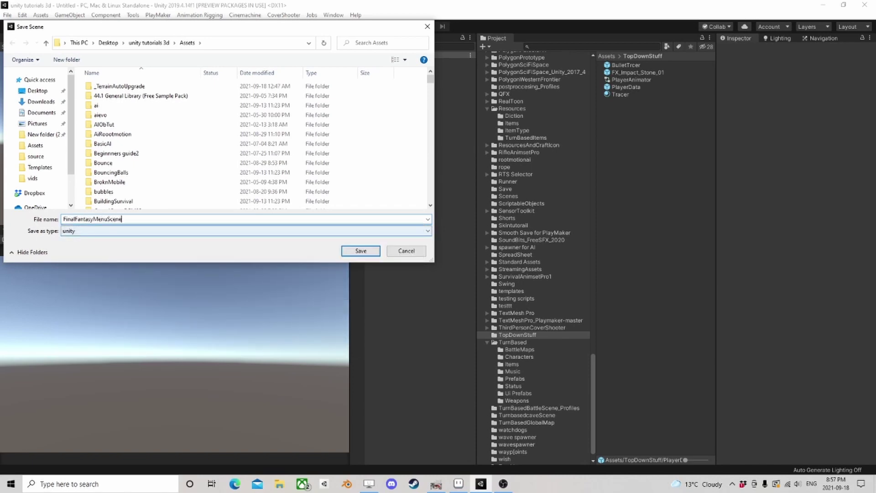
{"action": "key", "text": "Return"}
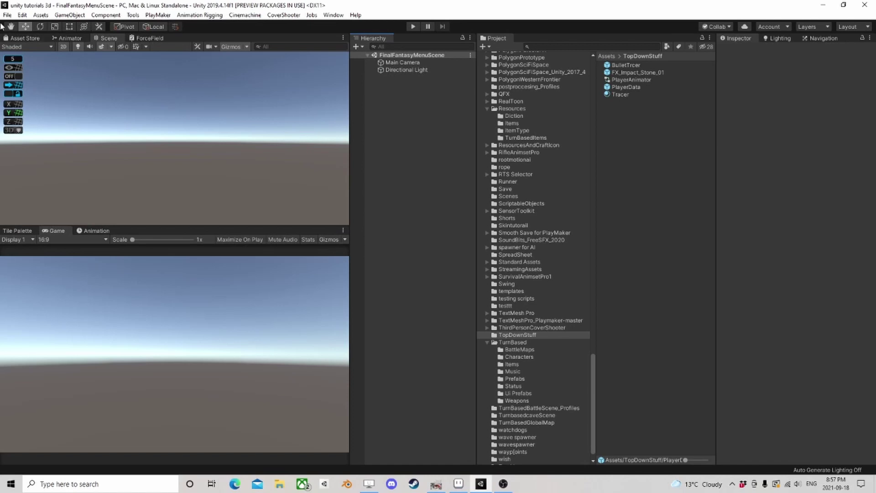
Add the open FinalFantasyMenuScene to the scenes in the build
{"action": "left_click", "coordinate": [7, 15]}
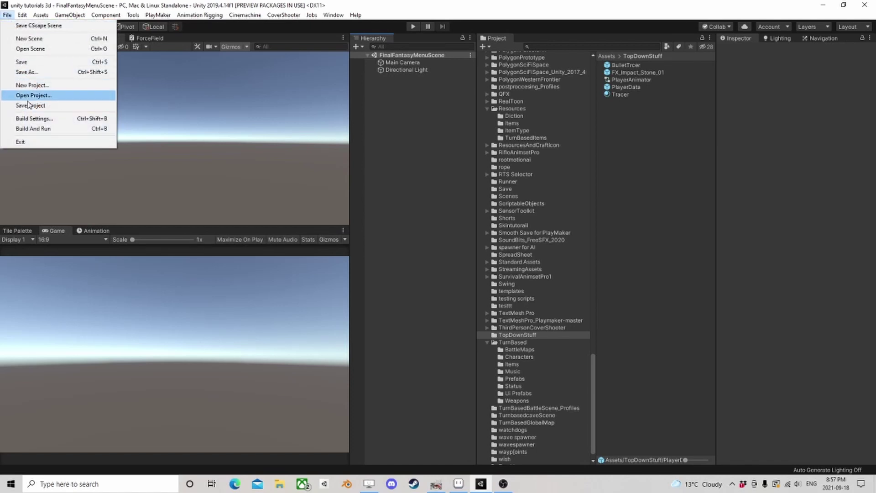
{"action": "left_click", "coordinate": [33, 118]}
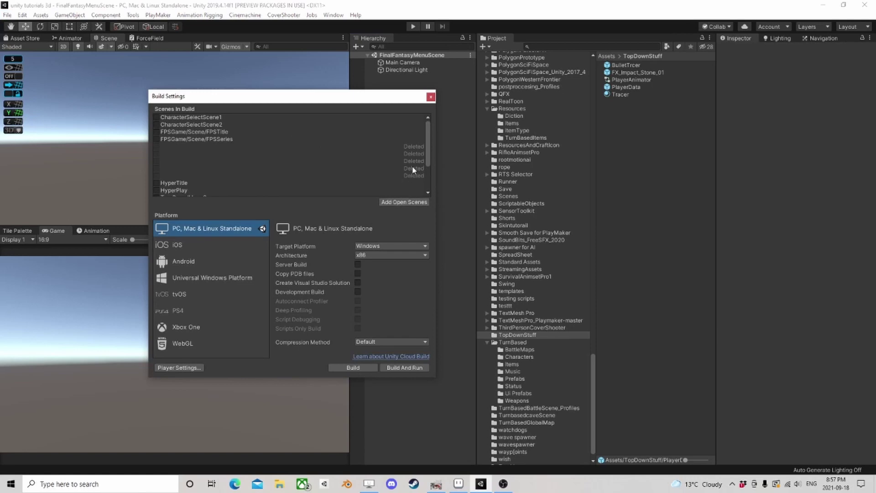
{"action": "left_click", "coordinate": [430, 97]}
Reorder the enabled build scenes to FinalFantasyMenuScene first, FinalFantasyWolrdScene second and FinalFantasy Battle third
{"action": "left_click", "coordinate": [7, 14]}
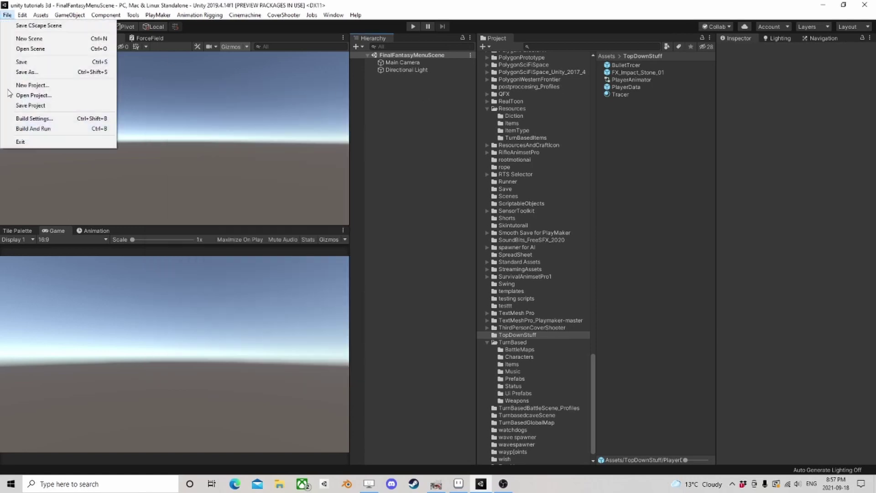
{"action": "left_click", "coordinate": [33, 118]}
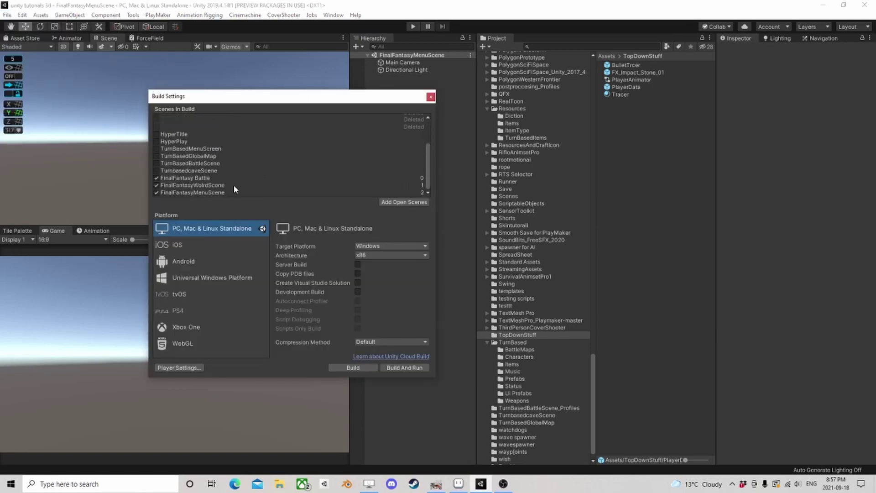
{"action": "left_click", "coordinate": [177, 192]}
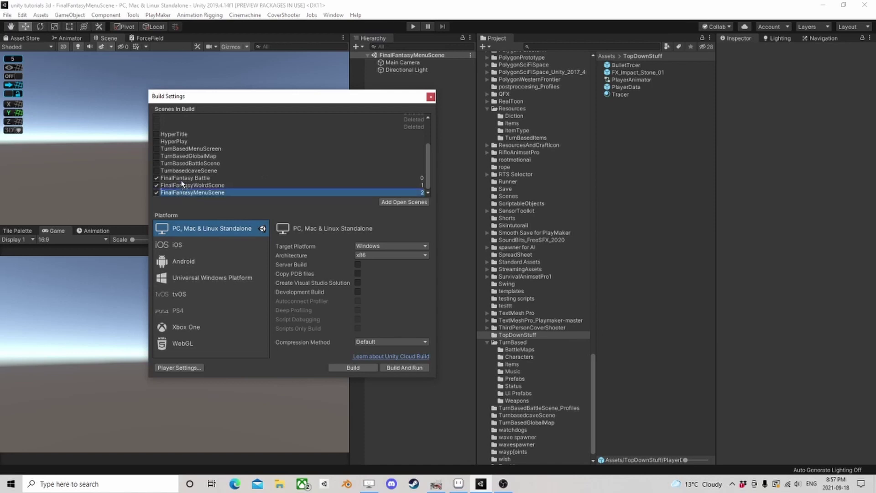
{"action": "left_click_drag", "start_coordinate": [182, 184], "coordinate": [179, 178]}
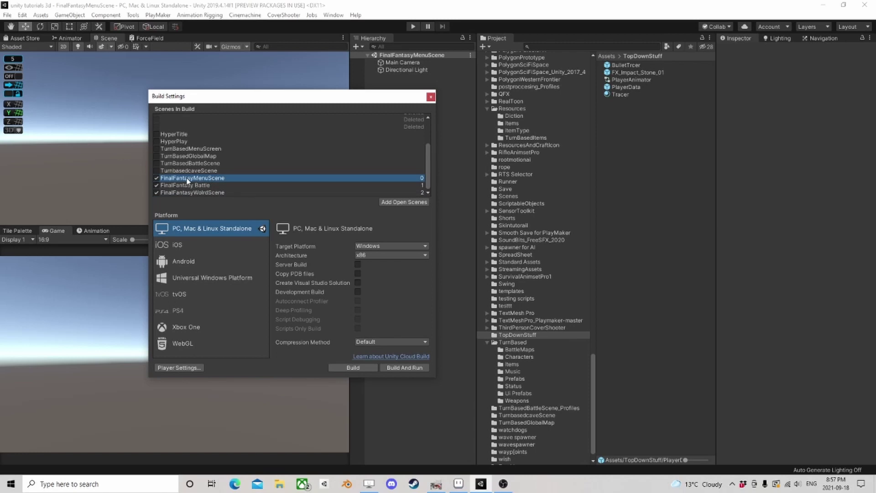
{"action": "left_click_drag", "start_coordinate": [177, 193], "coordinate": [206, 187]}
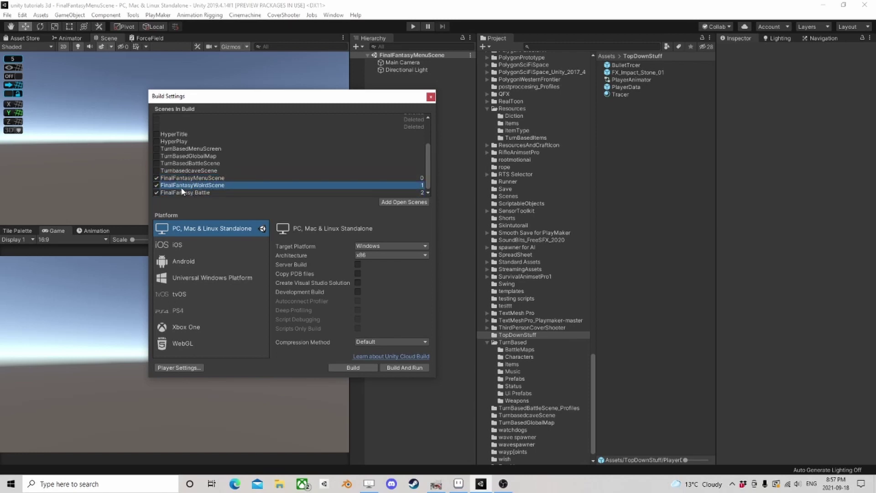
{"action": "left_click", "coordinate": [189, 179]}
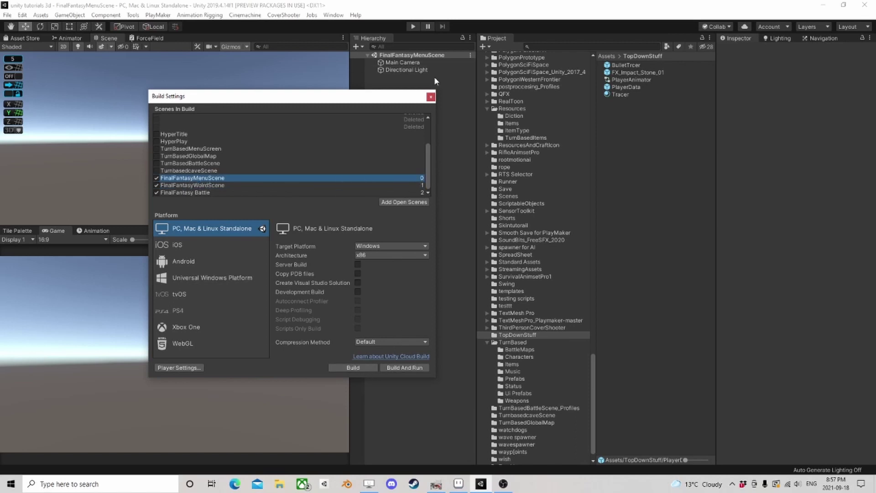
{"action": "left_click", "coordinate": [430, 97]}
Add a UI canvas to the menu scene and name it PlayerData
{"action": "right_click", "coordinate": [386, 94]}
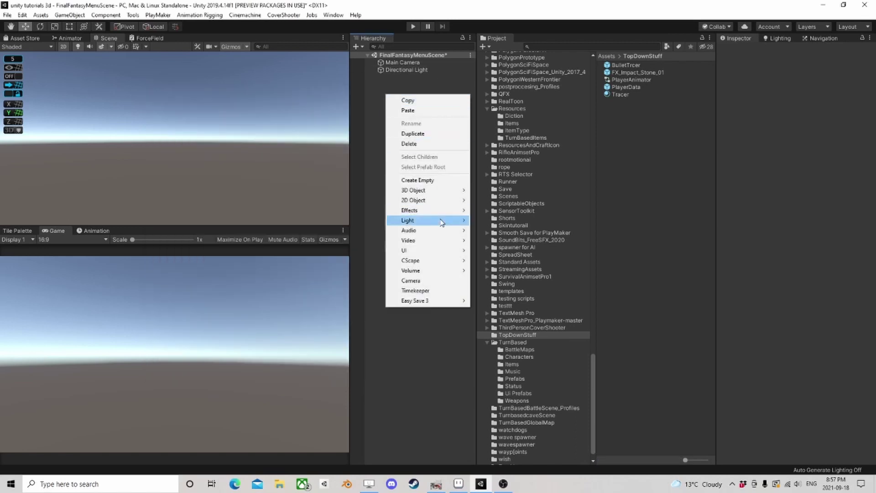
{"action": "mouse_move", "coordinate": [429, 254]}
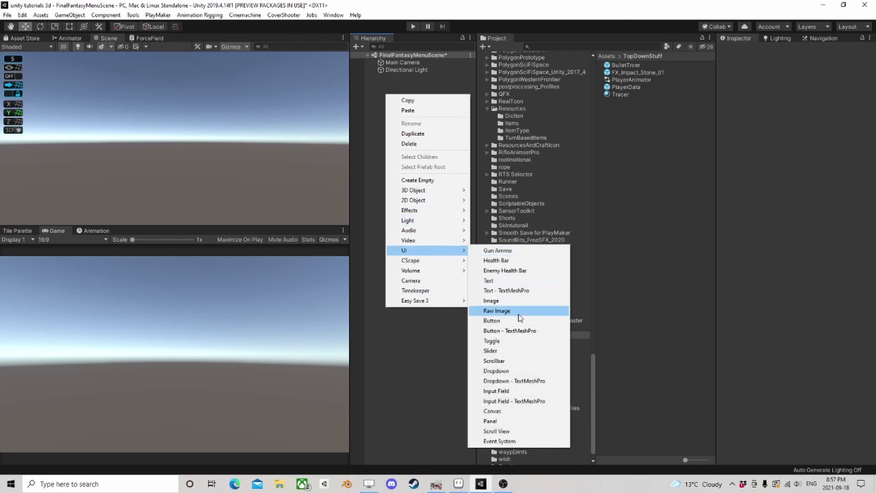
{"action": "left_click", "coordinate": [498, 411]}
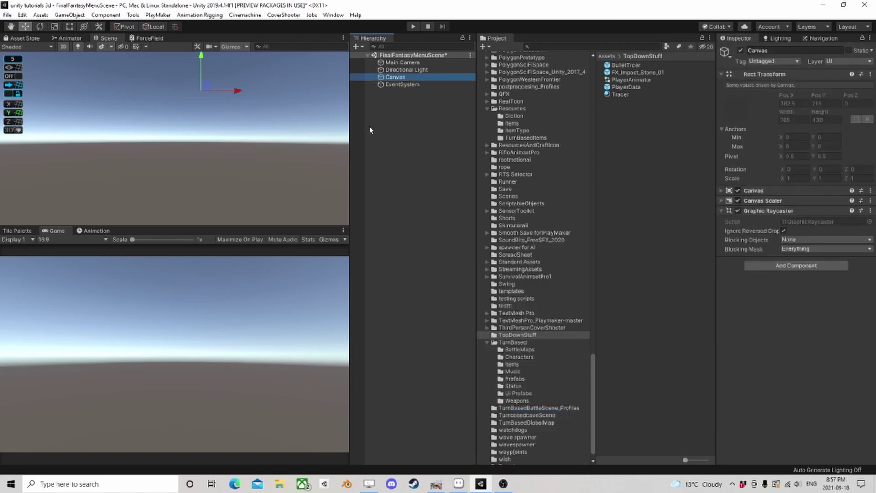
{"action": "left_click", "coordinate": [409, 78]}
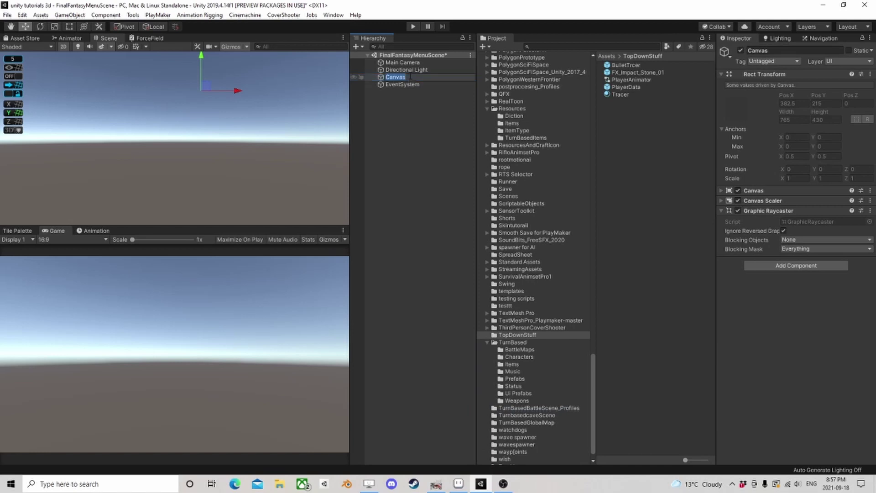
{"action": "type", "text": "PlayerData"}
{"action": "key", "text": "Return"}
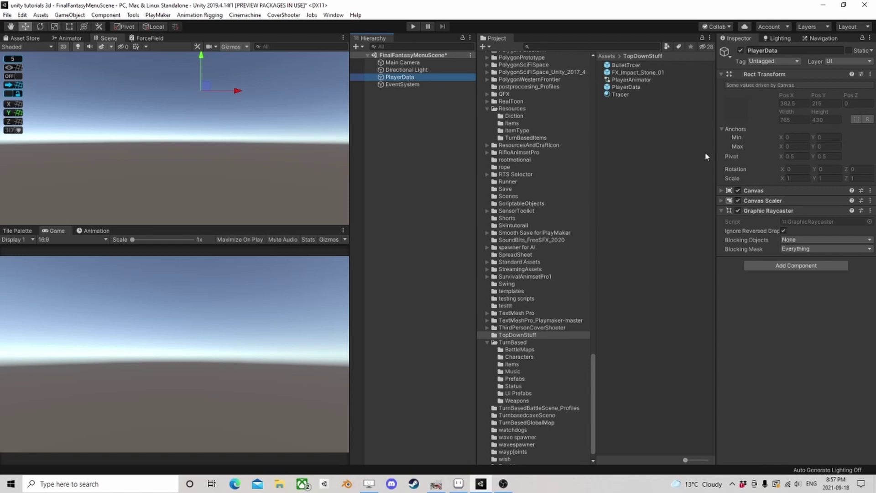
Set the PlayerData canvas's UI scale mode to Scale With Screen Size and make the Scene view taller
{"action": "left_click", "coordinate": [725, 202]}
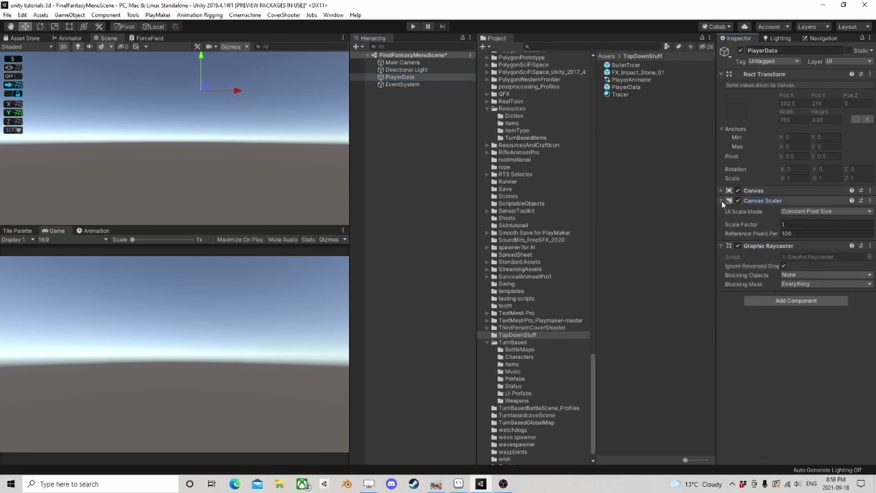
{"action": "left_click", "coordinate": [789, 212]}
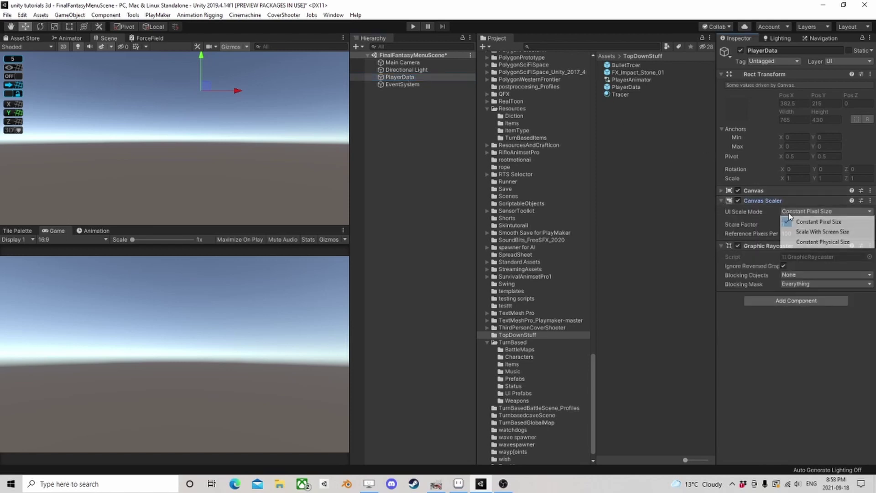
{"action": "left_click", "coordinate": [808, 232]}
{"action": "left_click_drag", "start_coordinate": [263, 227], "coordinate": [264, 272]}
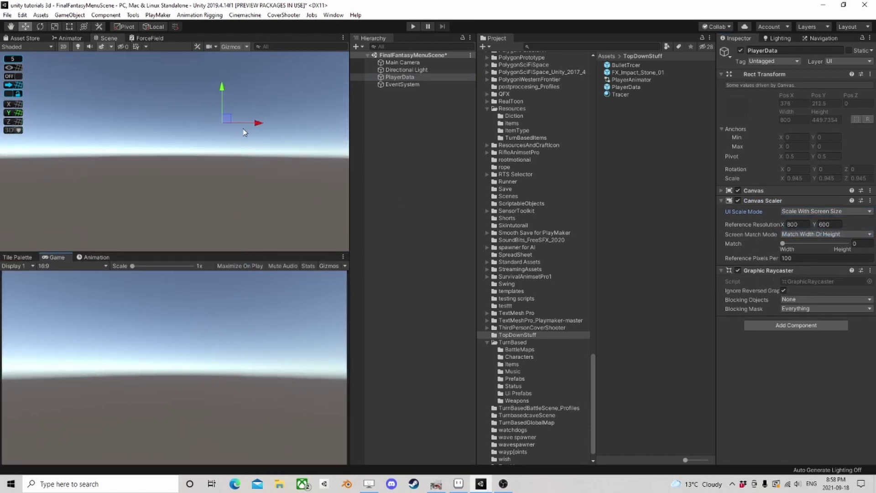
Add a UI panel as a child of the PlayerData canvas
{"action": "double_click", "coordinate": [398, 77]}
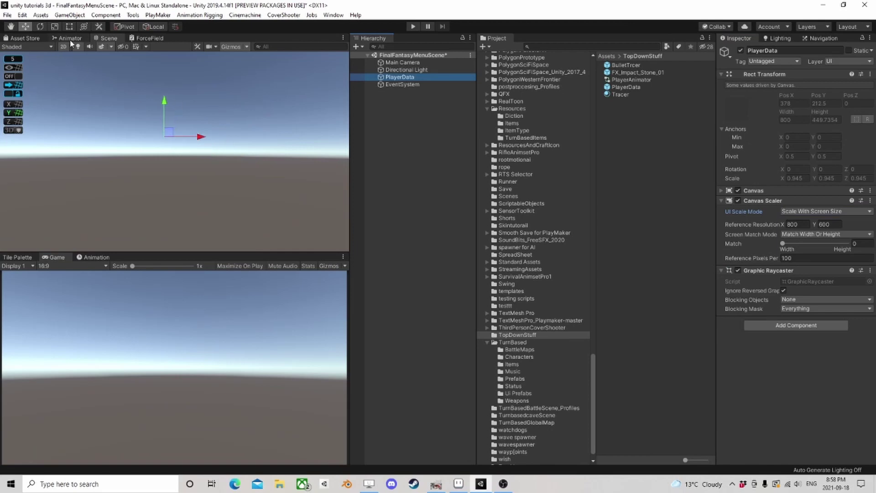
{"action": "right_click", "coordinate": [391, 78]}
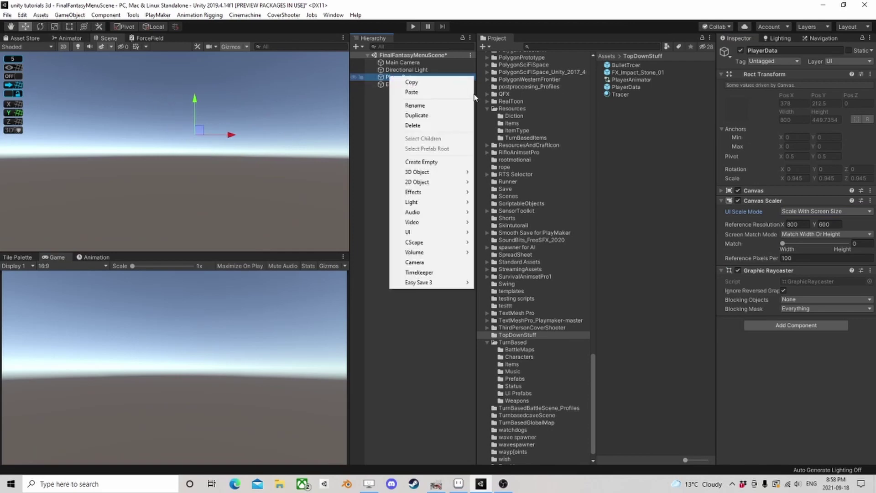
{"action": "mouse_move", "coordinate": [419, 235]}
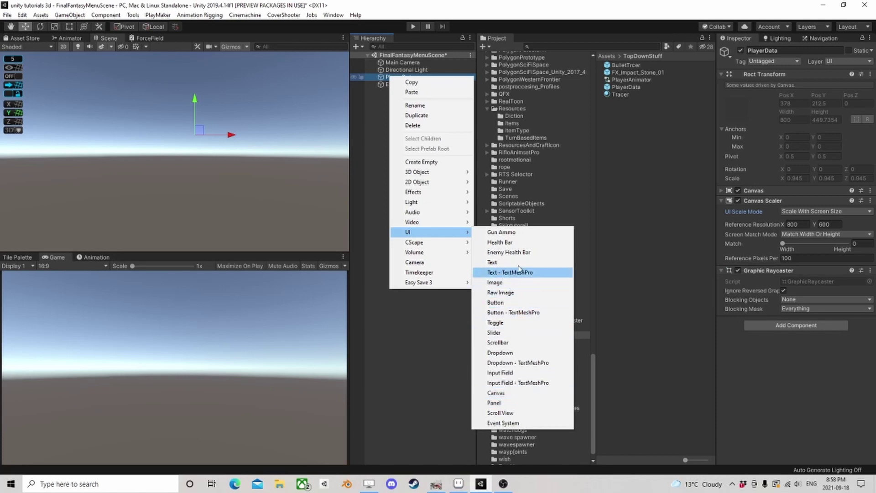
{"action": "left_click", "coordinate": [496, 402]}
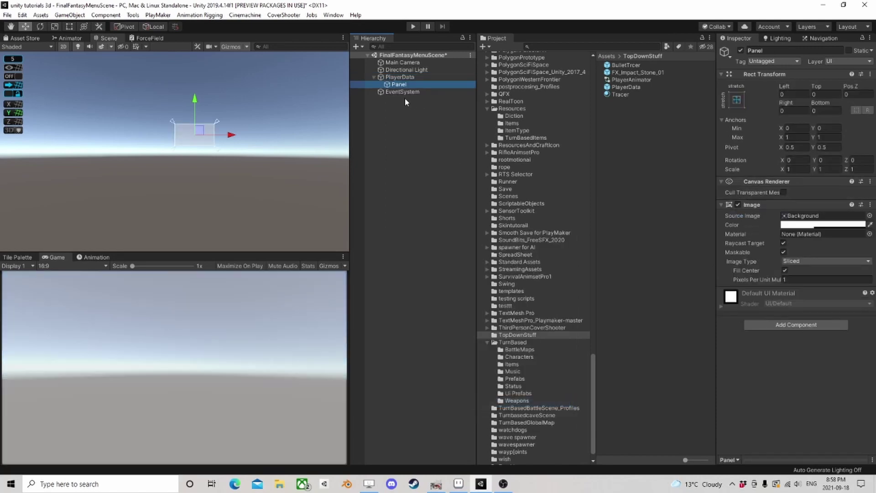
{"action": "scroll", "coordinate": [124, 156], "scroll_direction": "up", "scroll_amount": 5}
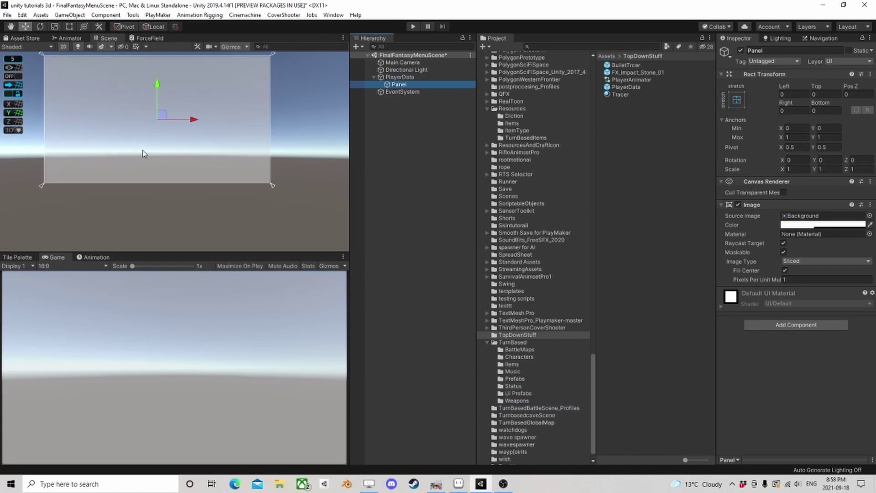
Set the new panel's image color to black (000000) with full opacity
{"action": "left_click", "coordinate": [816, 225]}
{"action": "left_click_drag", "start_coordinate": [593, 114], "coordinate": [537, 160]}
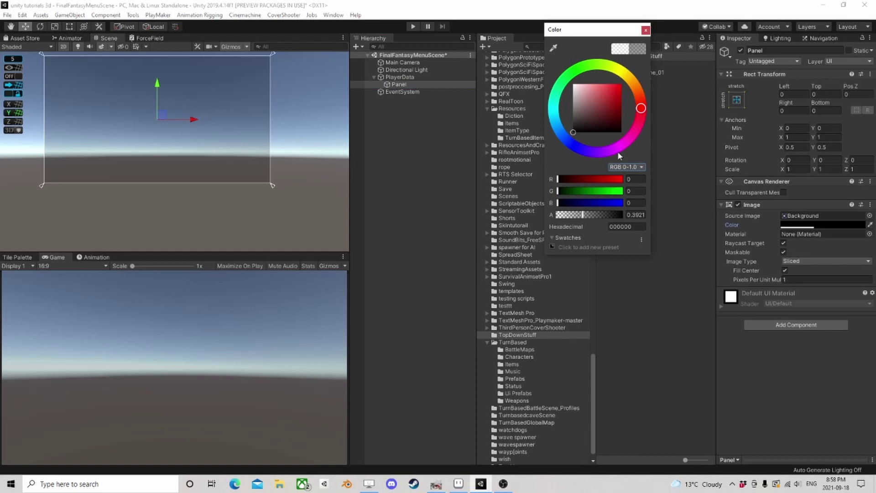
{"action": "left_click_drag", "start_coordinate": [602, 215], "coordinate": [666, 215]}
{"action": "left_click", "coordinate": [645, 30]}
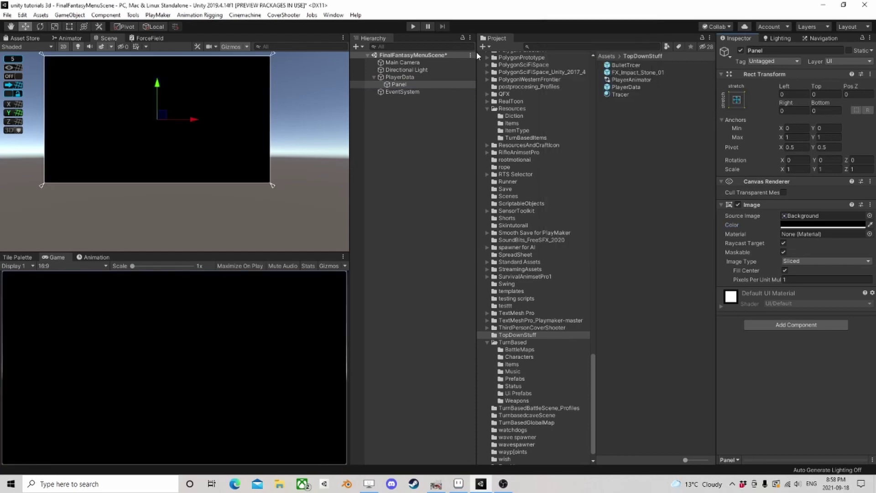
Rename the black panel to MenuWindow
{"action": "scroll", "coordinate": [234, 133], "scroll_direction": "up", "scroll_amount": 2}
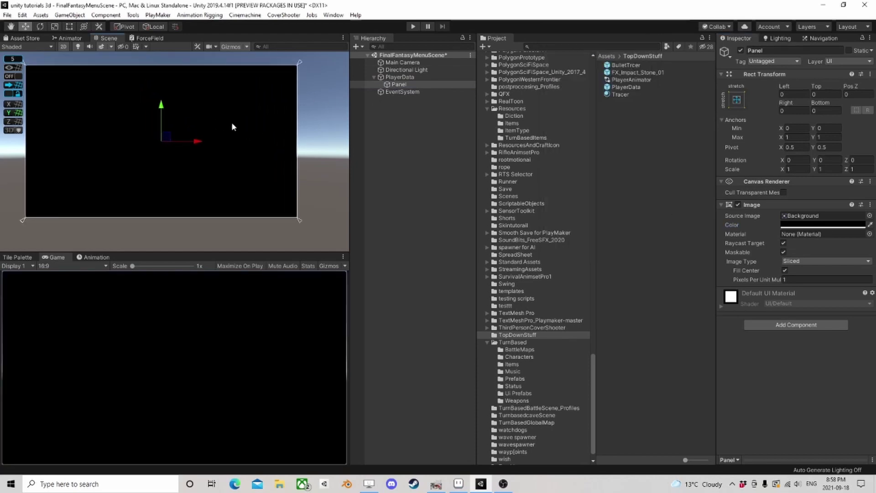
{"action": "middle_click_drag", "start_coordinate": [231, 121], "coordinate": [276, 120]}
{"action": "left_click", "coordinate": [398, 84]}
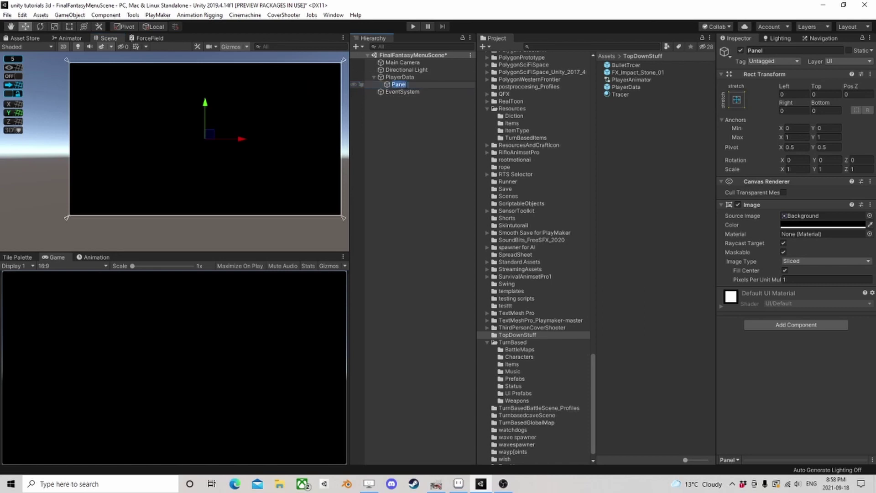
{"action": "type", "text": "MenuWindow"}
{"action": "key", "text": "Return"}
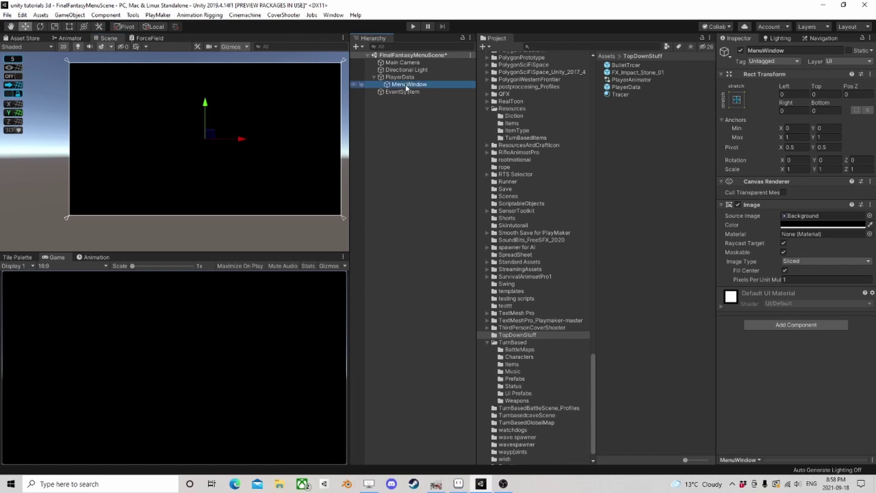
Add a UI button inside MenuWindow and duplicate it twice, stacking the three buttons at Y positions of about -62, -105 and -152
{"action": "right_click", "coordinate": [406, 87]}
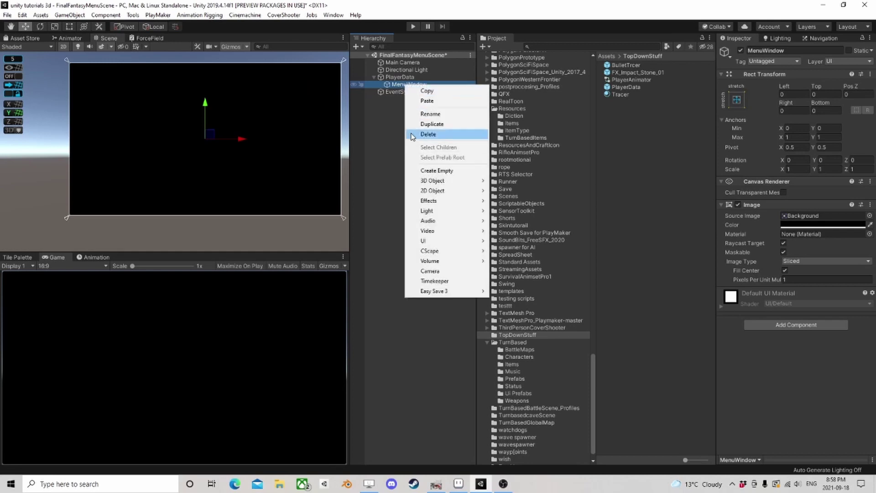
{"action": "mouse_move", "coordinate": [464, 241]}
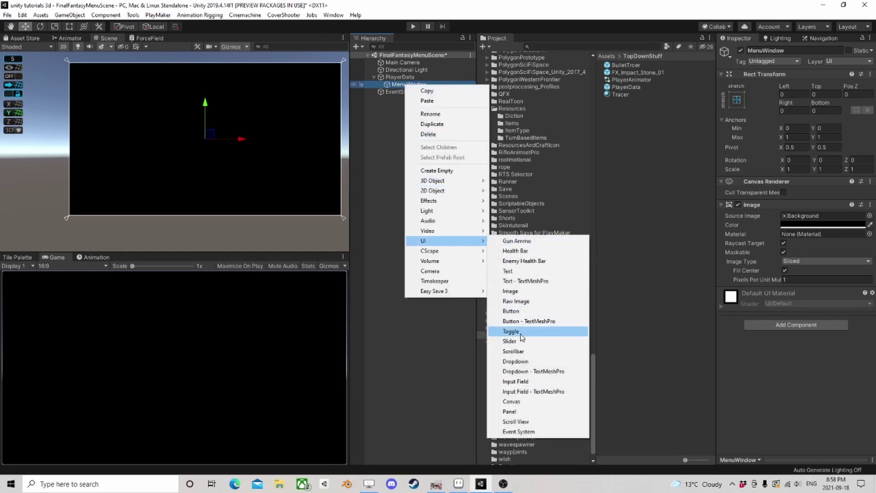
{"action": "left_click", "coordinate": [528, 312]}
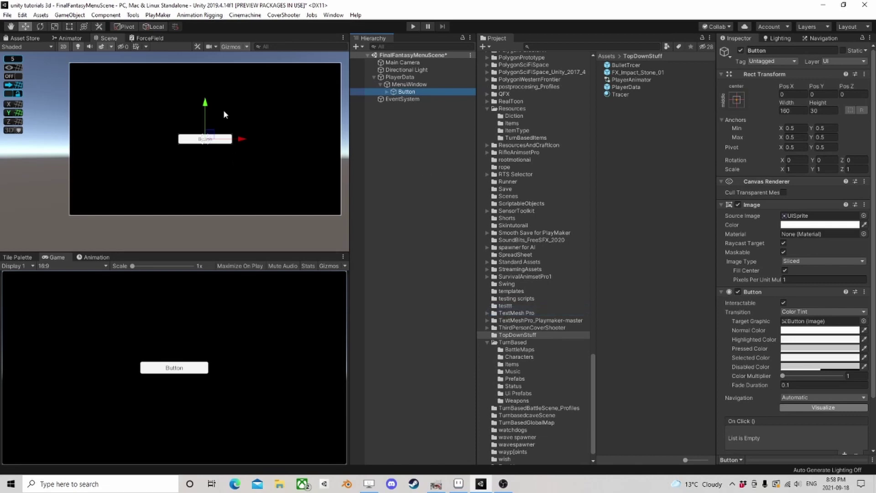
{"action": "left_click_drag", "start_coordinate": [206, 104], "coordinate": [205, 155]}
{"action": "key", "text": "ctrl+d"}
{"action": "key", "text": "ctrl+d"}
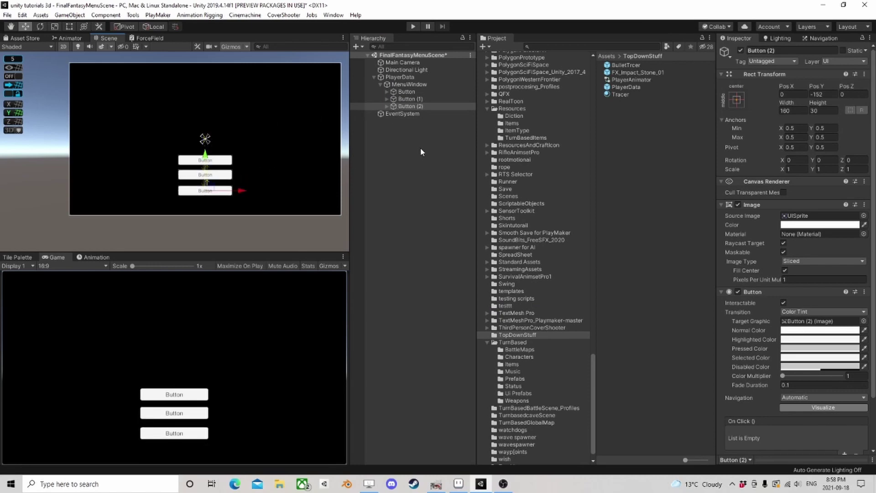
Rename the three MenuWindow buttons to Slot1, Slot2 and Slot3 in order
{"action": "left_click", "coordinate": [409, 91]}
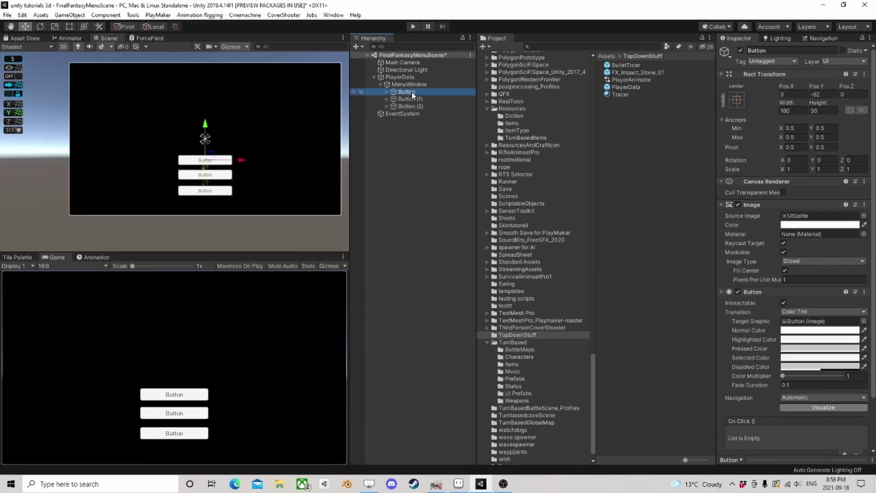
{"action": "left_click", "coordinate": [412, 93]}
{"action": "type", "text": "Slo"}
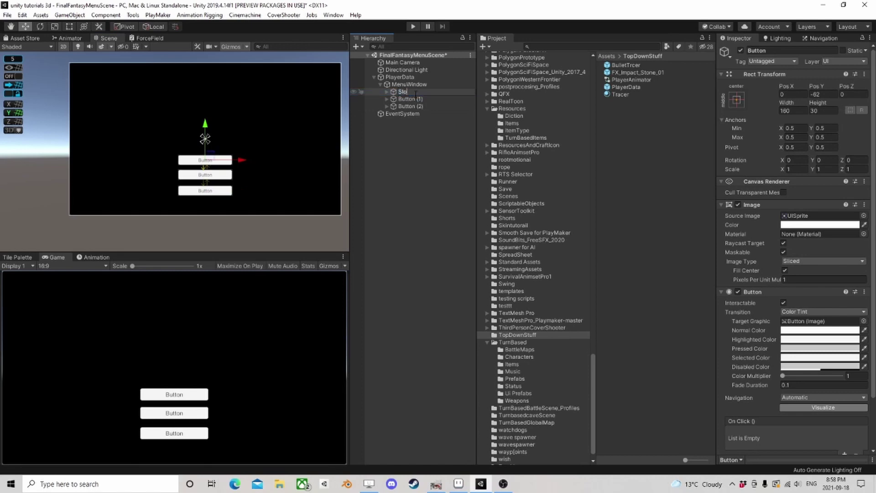
{"action": "type", "text": "t1"}
{"action": "key", "text": "Return"}
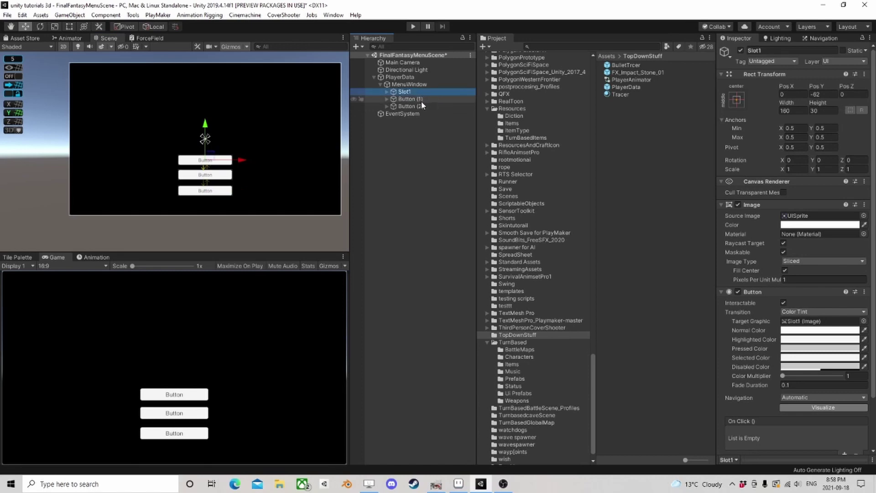
{"action": "left_click", "coordinate": [411, 99]}
{"action": "left_click", "coordinate": [412, 100]}
{"action": "type", "text": "S"}
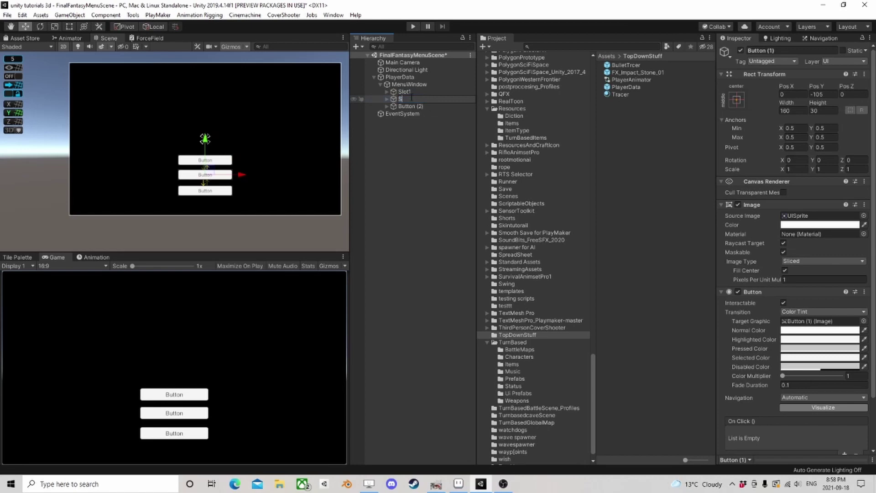
{"action": "type", "text": "lot2"}
{"action": "key", "text": "Return"}
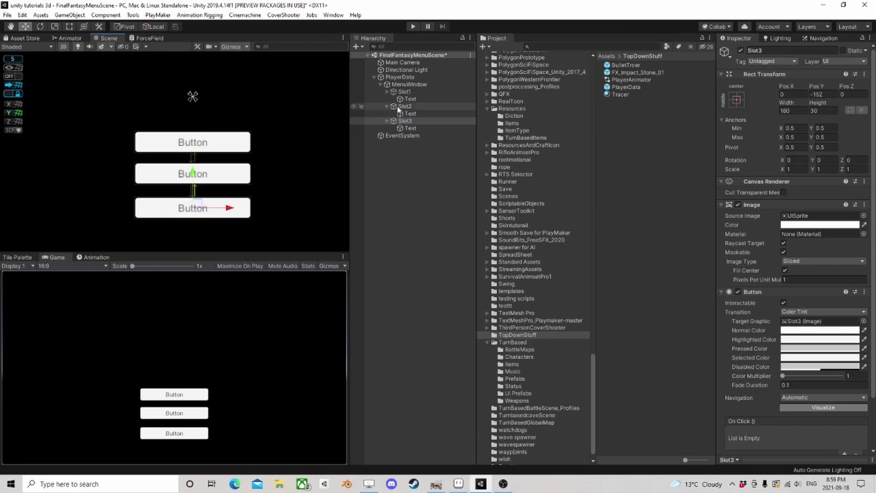
Change the button label texts to Slot1, Slot2 and Slot3 to match their button names, and collapse the buttons in the hierarchy
{"action": "left_click", "coordinate": [412, 99]}
{"action": "left_click", "coordinate": [752, 226]}
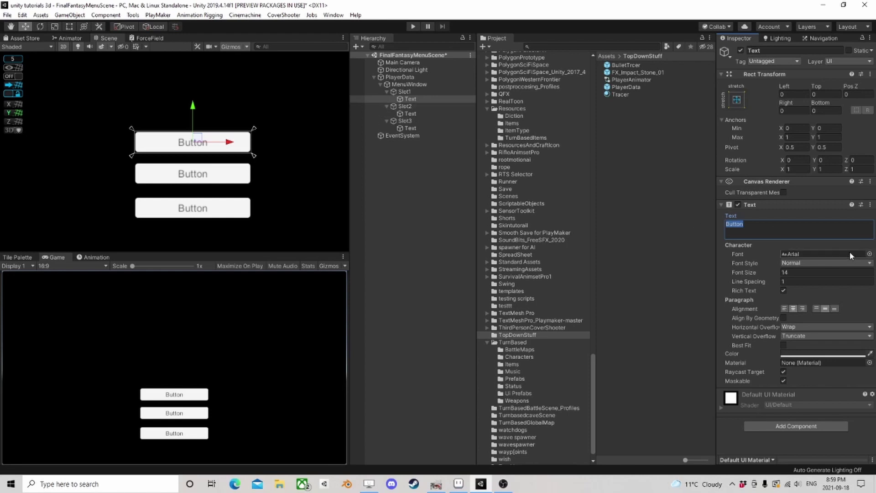
{"action": "type", "text": "Slot3"}
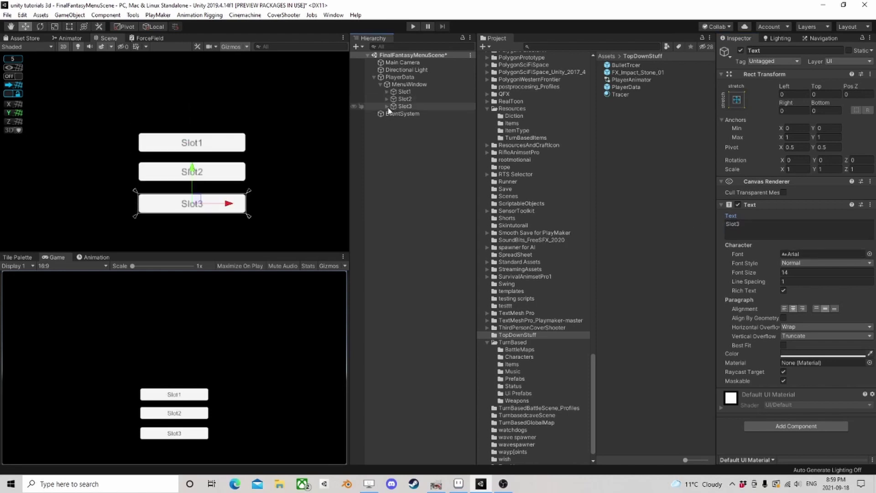
{"action": "left_click", "coordinate": [410, 113]}
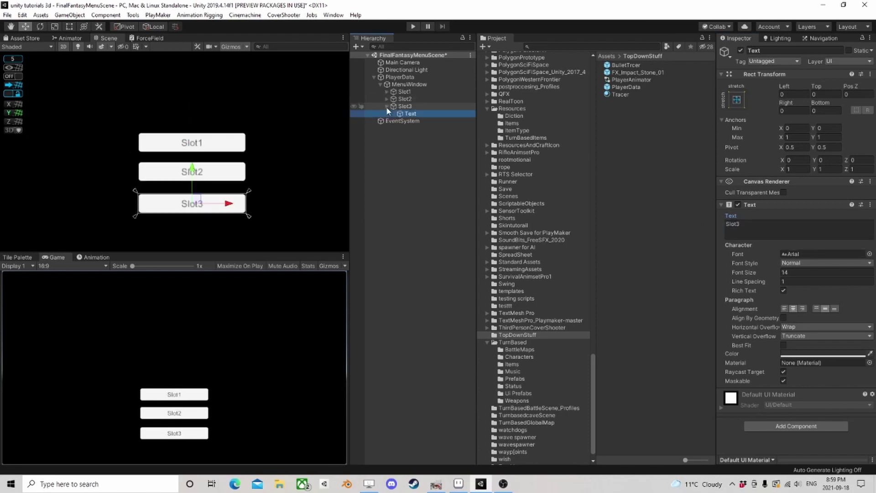
{"action": "left_click", "coordinate": [387, 106]}
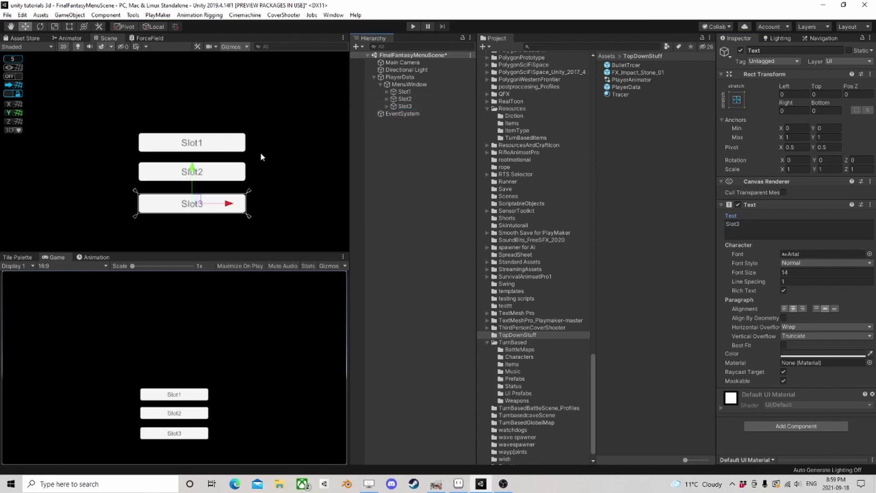
Collapse the MenuWindow panel in the hierarchy and deactivate it
{"action": "scroll", "coordinate": [260, 152], "scroll_direction": "down", "scroll_amount": 3}
{"action": "mouse_move", "coordinate": [270, 144]}
{"action": "middle_mouse_down"}
{"action": "mouse_move", "coordinate": [233, 157]}
{"action": "mouse_move", "coordinate": [242, 139]}
{"action": "mouse_move", "coordinate": [223, 186]}
{"action": "mouse_move", "coordinate": [261, 135]}
{"action": "middle_mouse_up"}
{"action": "left_click", "coordinate": [409, 85]}
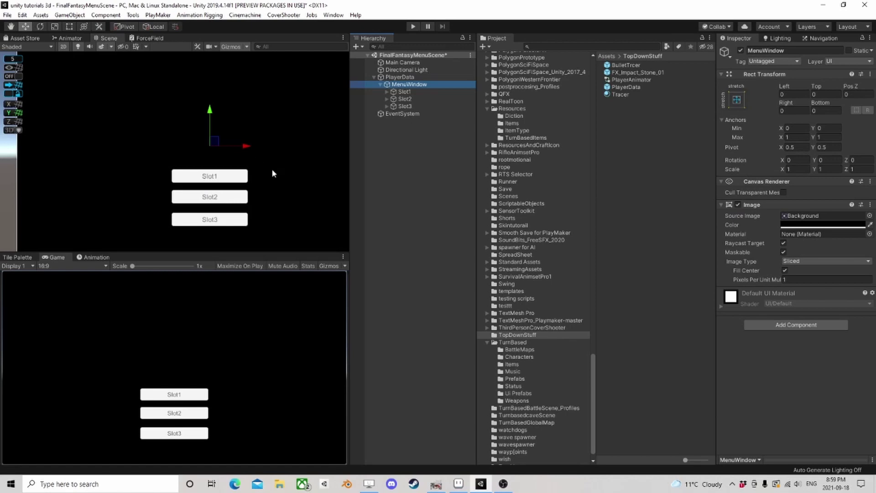
{"action": "middle_click_drag", "start_coordinate": [272, 174], "coordinate": [246, 163]}
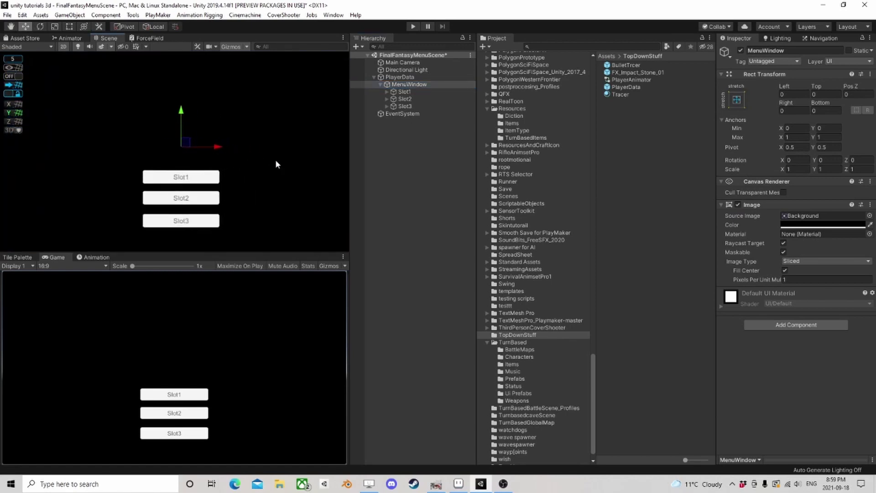
{"action": "left_click", "coordinate": [380, 85]}
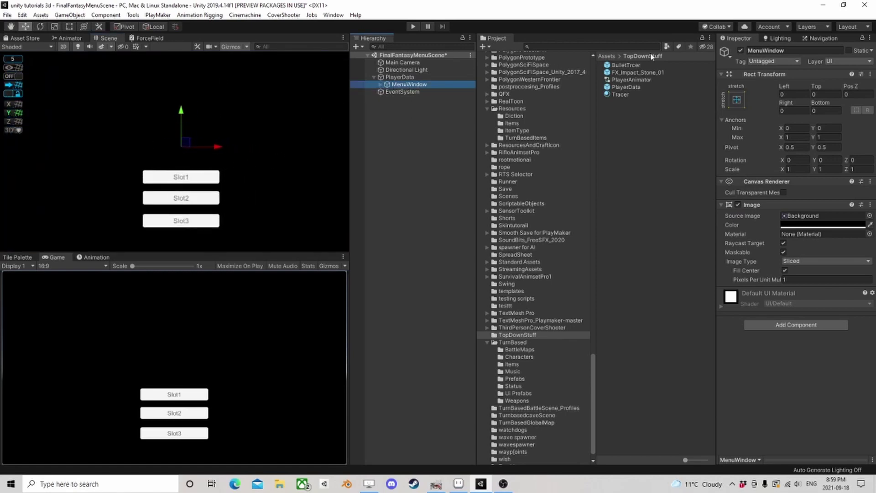
{"action": "left_click", "coordinate": [740, 50]}
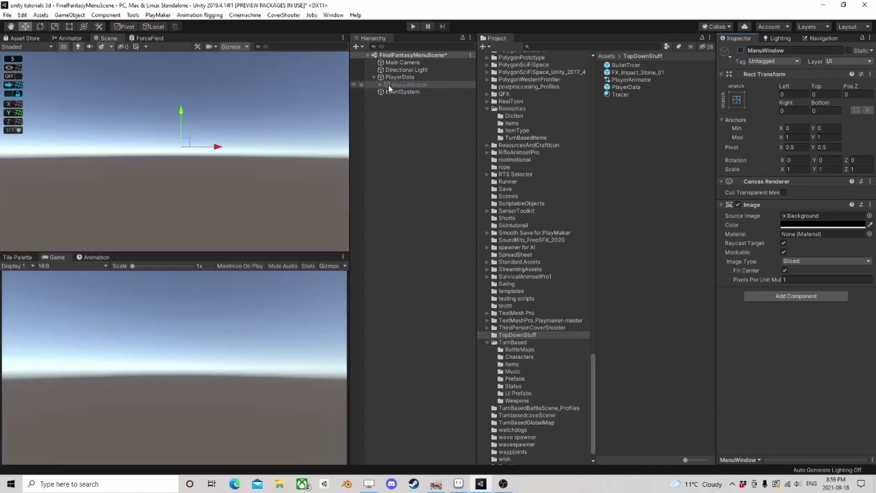
Add another UI panel under the PlayerData canvas, alongside MenuWindow
{"action": "left_click", "coordinate": [402, 78]}
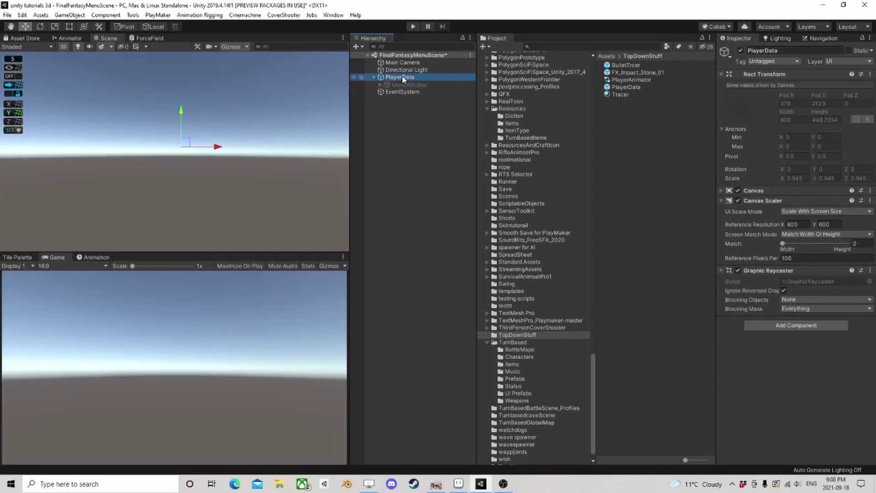
{"action": "right_click", "coordinate": [402, 78]}
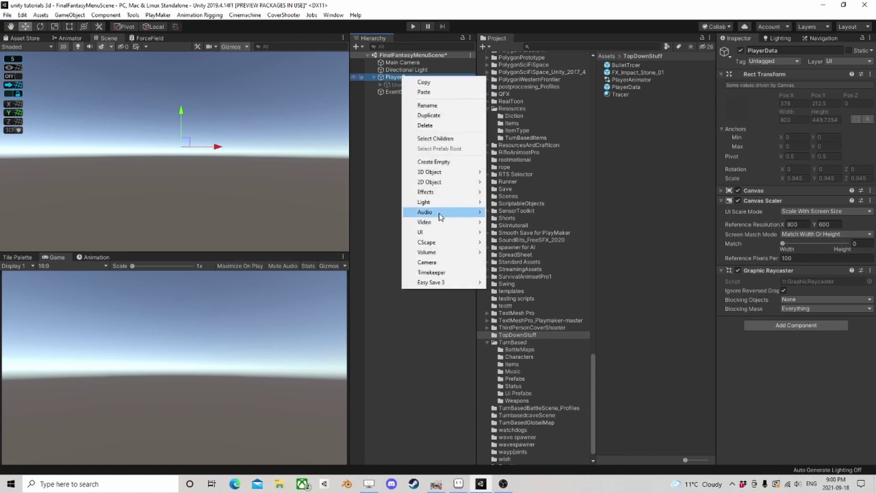
{"action": "mouse_move", "coordinate": [453, 234]}
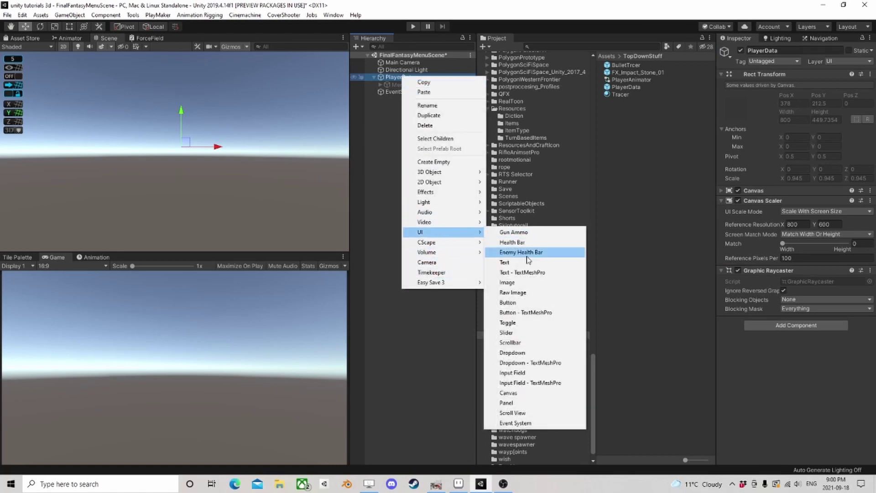
{"action": "left_click", "coordinate": [507, 402]}
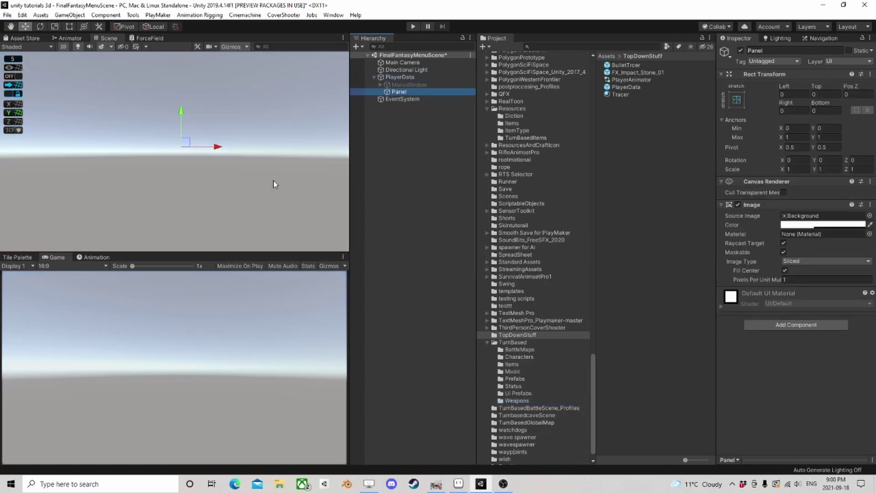
Set the second panel's image color to blue (2300FF) with full opacity
{"action": "left_click", "coordinate": [815, 225]}
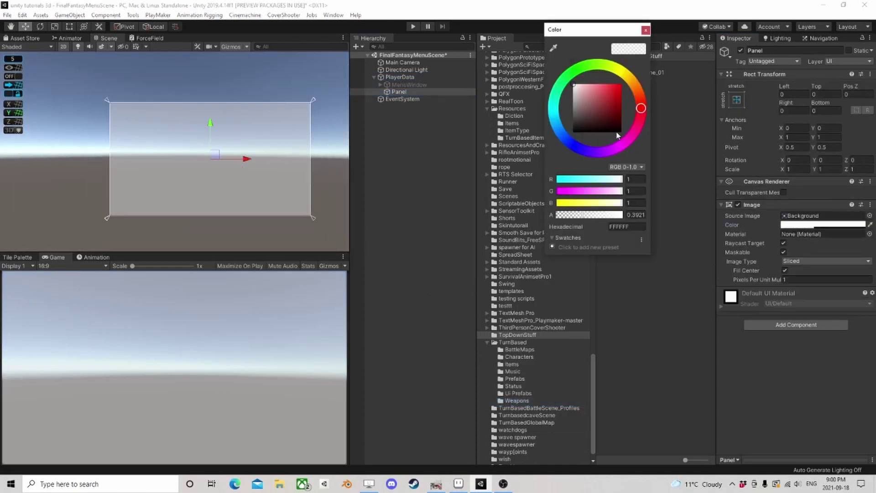
{"action": "left_click_drag", "start_coordinate": [590, 117], "coordinate": [633, 77]}
{"action": "left_click_drag", "start_coordinate": [553, 133], "coordinate": [581, 148]}
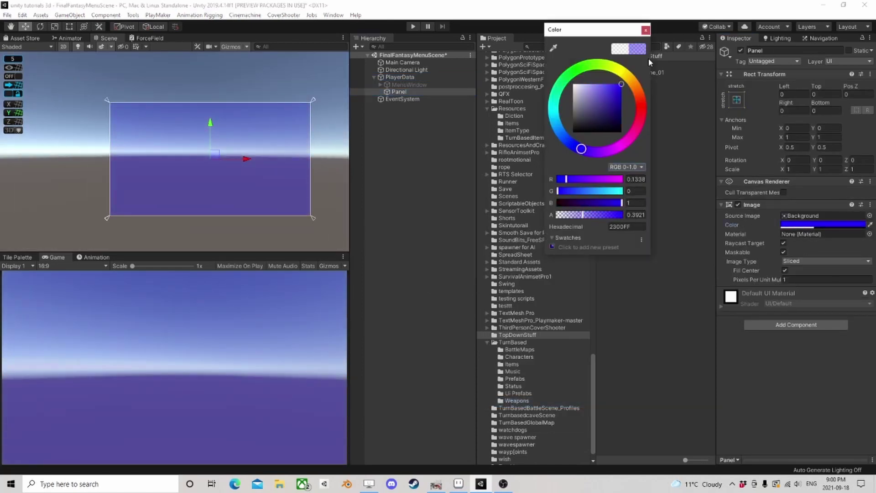
{"action": "left_click_drag", "start_coordinate": [593, 214], "coordinate": [652, 211]}
{"action": "left_click", "coordinate": [645, 31]}
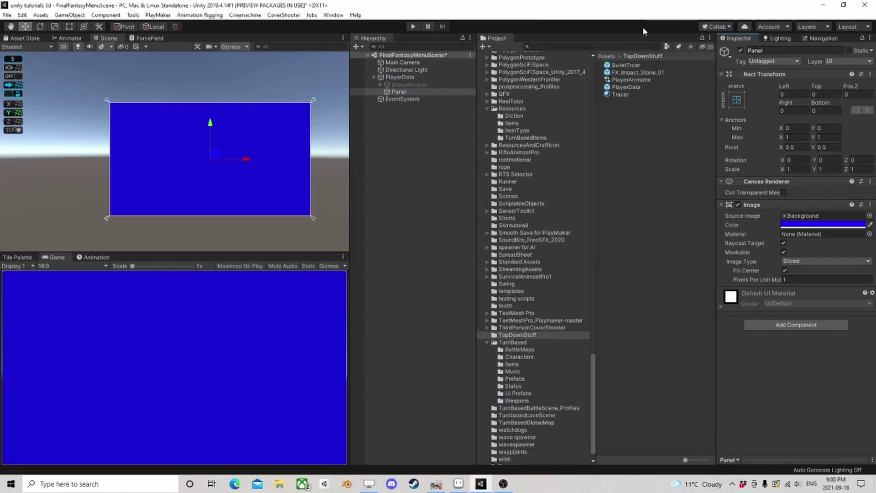
{"action": "scroll", "coordinate": [235, 161], "scroll_direction": "up", "scroll_amount": 2}
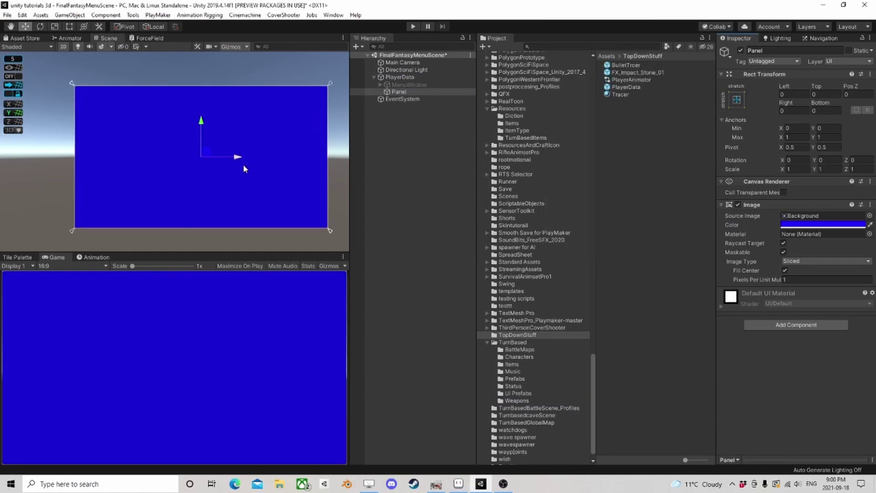
Rename the blue panel under the PlayerData canvas to PlayerMenu
{"action": "left_click", "coordinate": [400, 92]}
{"action": "left_click", "coordinate": [399, 92]}
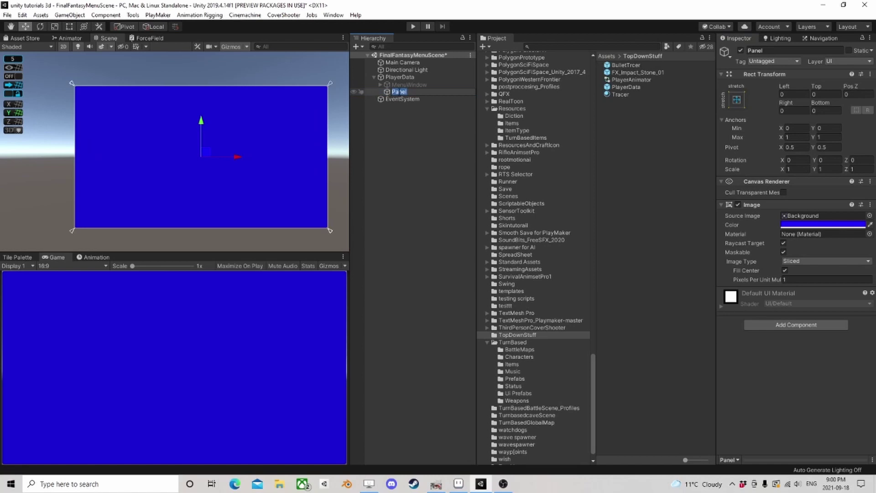
{"action": "type", "text": "Pla"}
{"action": "type", "text": "yerH"}
{"action": "type", "text": "Me"}
{"action": "type", "text": "nu"}
{"action": "key", "text": "Return"}
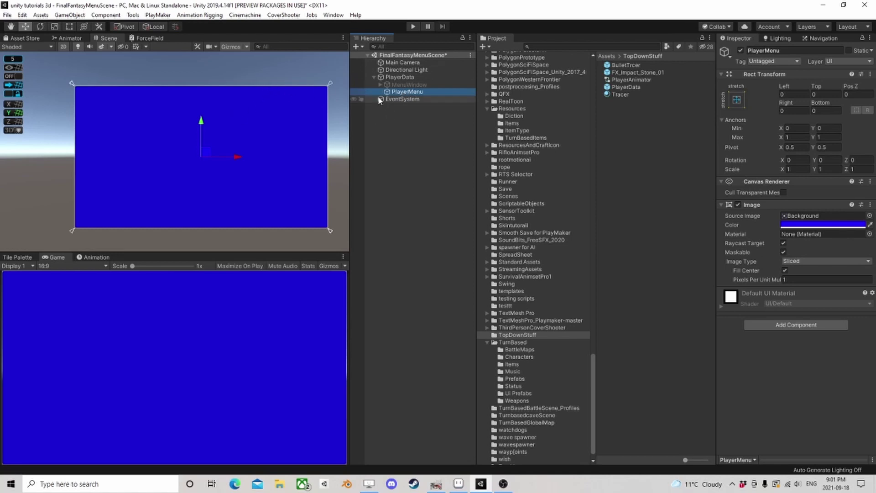
Make the PlayerMenu panel slightly transparent by lowering its image color's alpha to about 0.84
{"action": "left_click", "coordinate": [816, 224]}
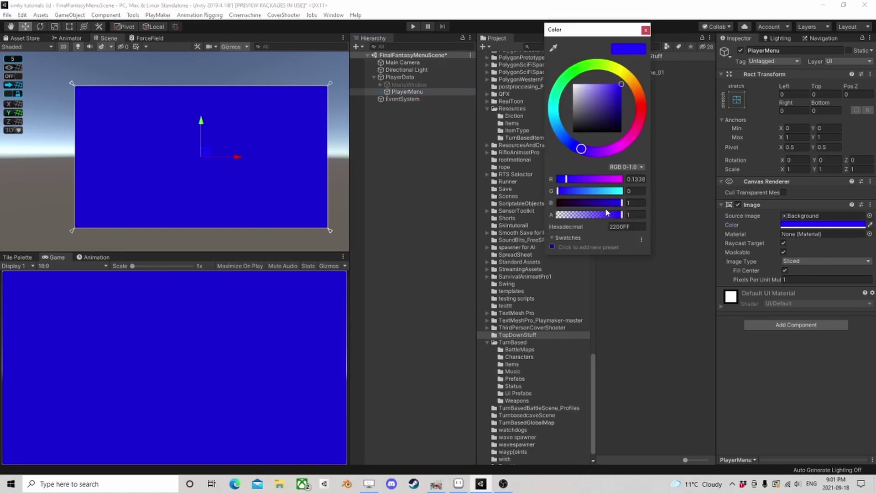
{"action": "left_click_drag", "start_coordinate": [607, 212], "coordinate": [613, 216]}
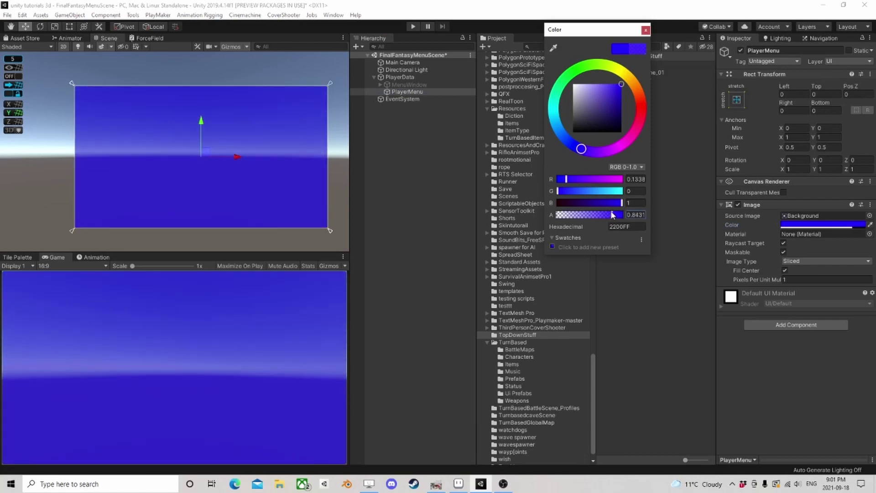
{"action": "left_click", "coordinate": [645, 31]}
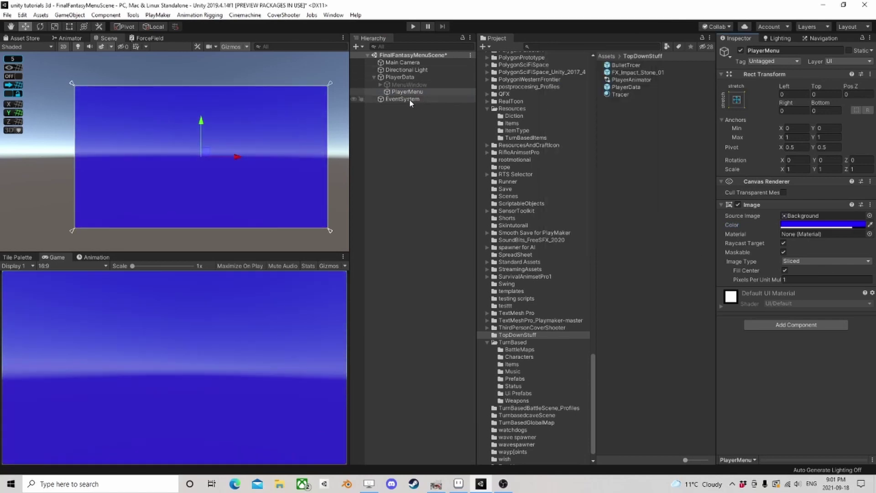
Add a UI panel under PlayerMenu and shrink it to a thin header strip across the menu's upper-left half
{"action": "left_click", "coordinate": [405, 93]}
{"action": "right_click", "coordinate": [400, 94]}
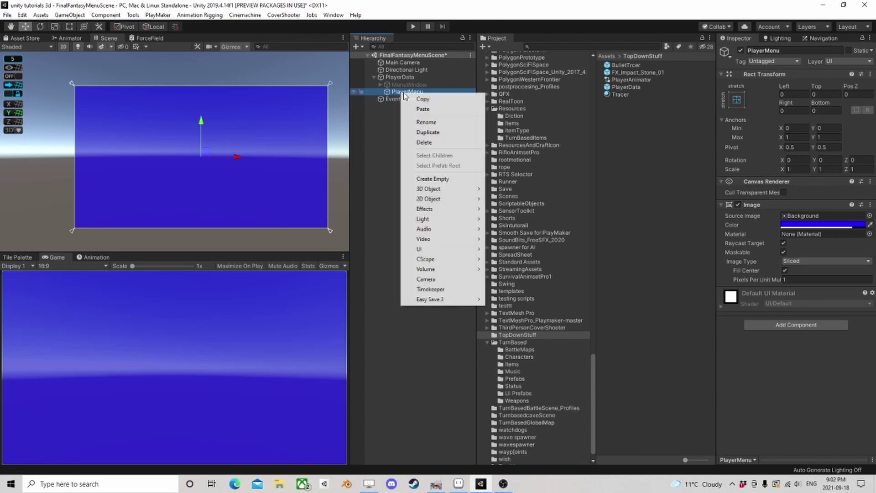
{"action": "mouse_move", "coordinate": [458, 253]}
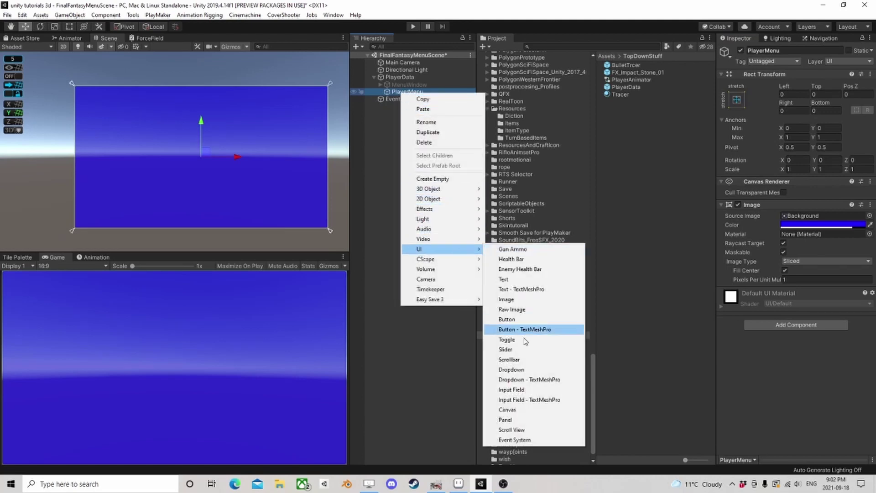
{"action": "left_click", "coordinate": [523, 419]}
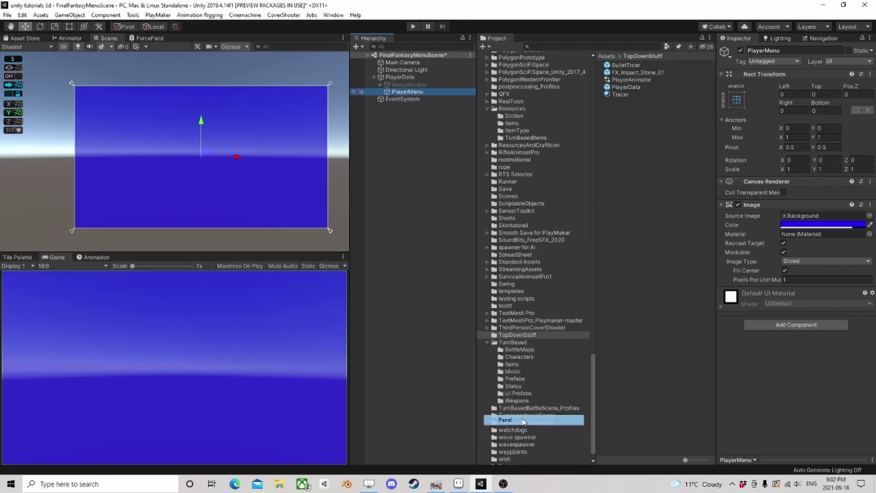
{"action": "left_click", "coordinate": [70, 27]}
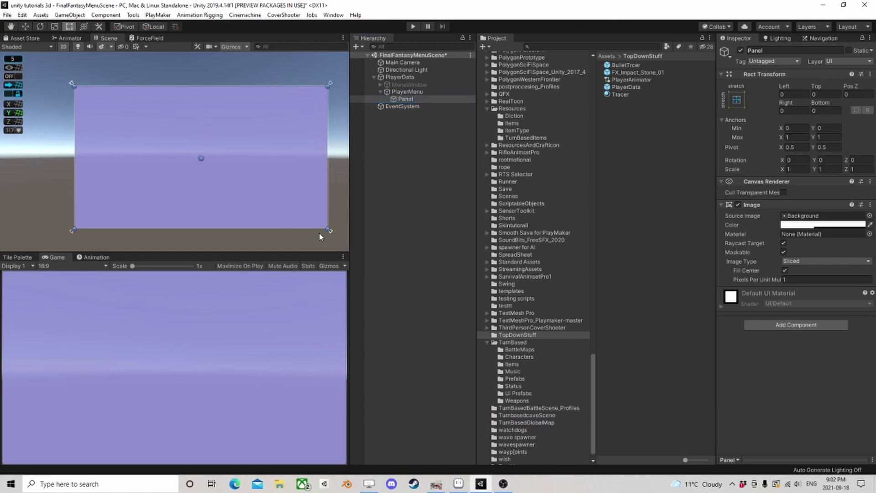
{"action": "left_click_drag", "start_coordinate": [329, 231], "coordinate": [201, 104]}
Set the header panel's image color to dark blue (0615A2) and raise its opacity
{"action": "left_click", "coordinate": [821, 224]}
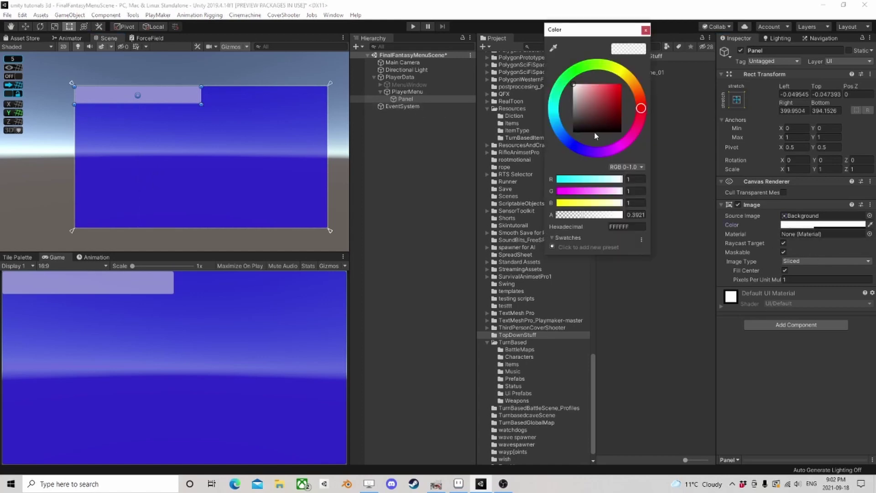
{"action": "left_click_drag", "start_coordinate": [618, 89], "coordinate": [620, 101]}
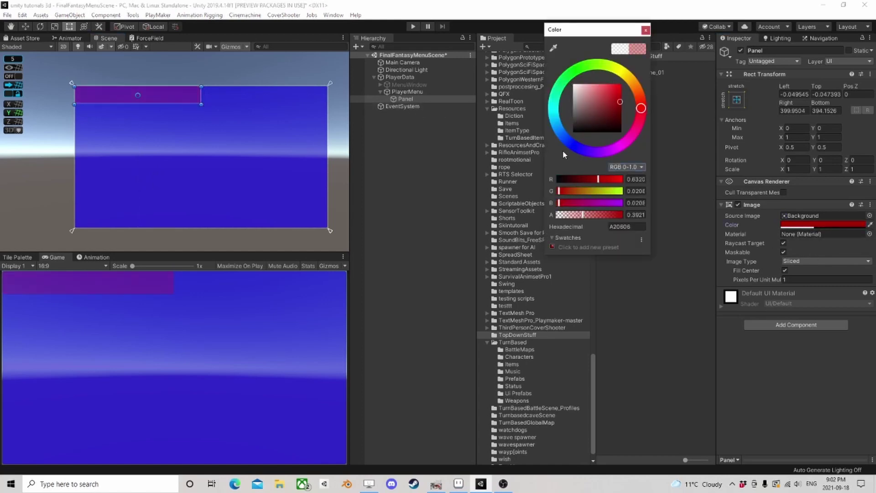
{"action": "left_click", "coordinate": [574, 146]}
{"action": "left_click_drag", "start_coordinate": [575, 146], "coordinate": [572, 144]}
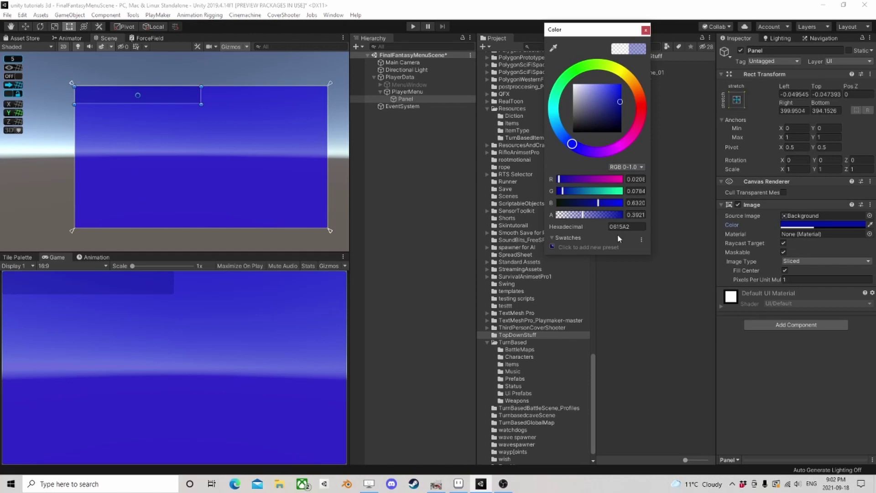
{"action": "left_click", "coordinate": [605, 215]}
{"action": "left_click", "coordinate": [644, 30]}
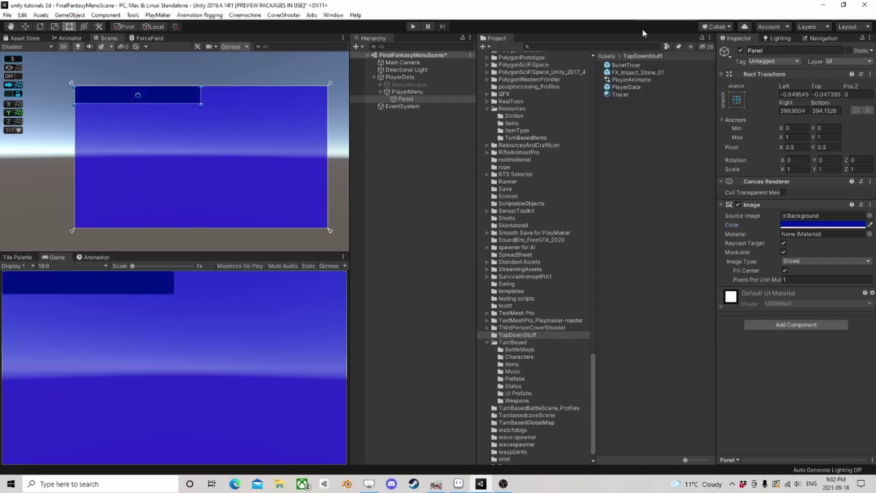
Add a UI Text under the header panel and size it to about 176 by 56 at the panel's left end
{"action": "left_click", "coordinate": [412, 99]}
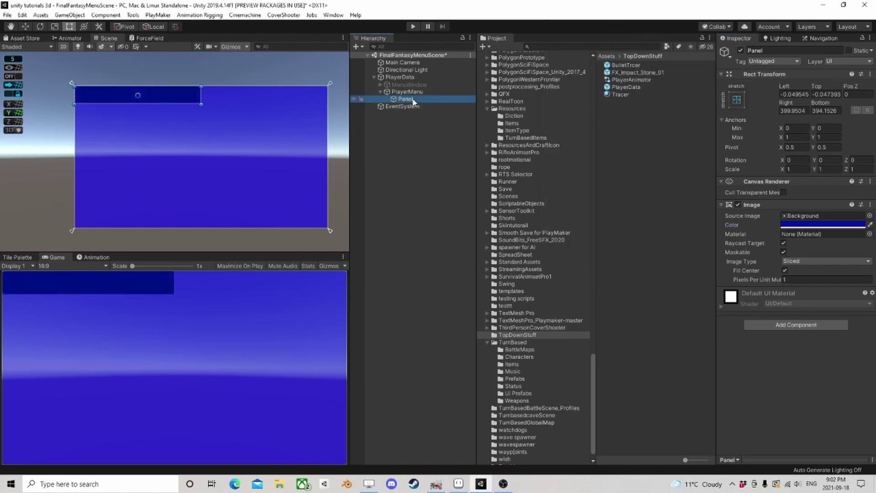
{"action": "right_click", "coordinate": [411, 101]}
{"action": "mouse_move", "coordinate": [437, 256]}
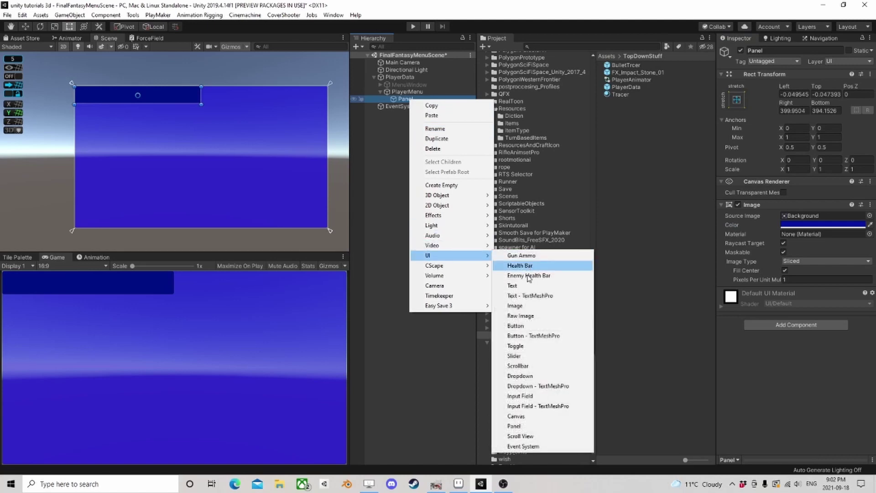
{"action": "left_click", "coordinate": [513, 286]}
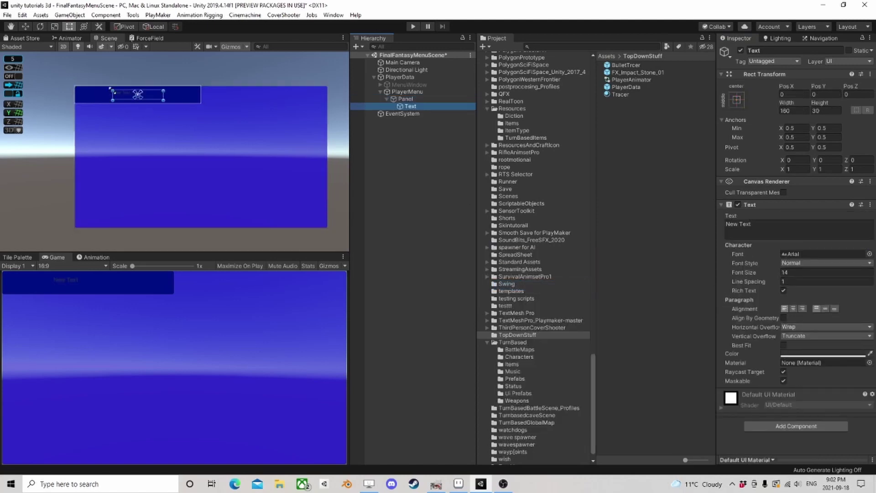
{"action": "left_click_drag", "start_coordinate": [111, 90], "coordinate": [74, 86]}
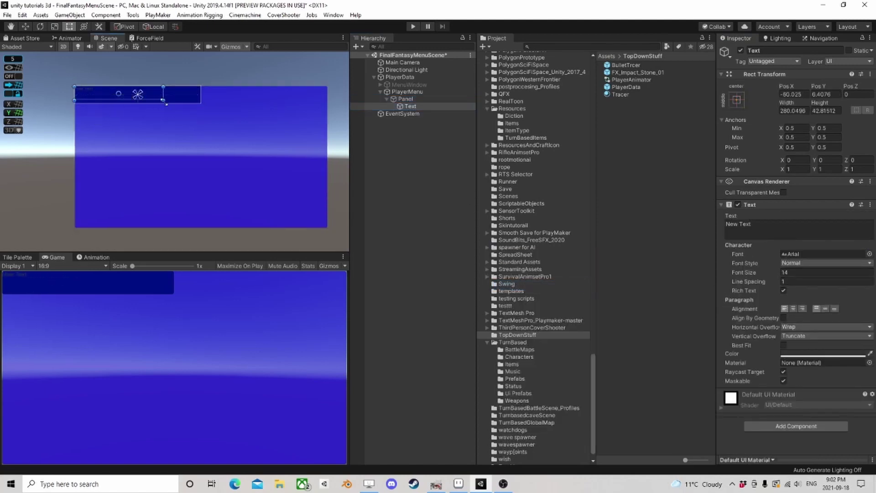
{"action": "left_click_drag", "start_coordinate": [166, 104], "coordinate": [132, 107]}
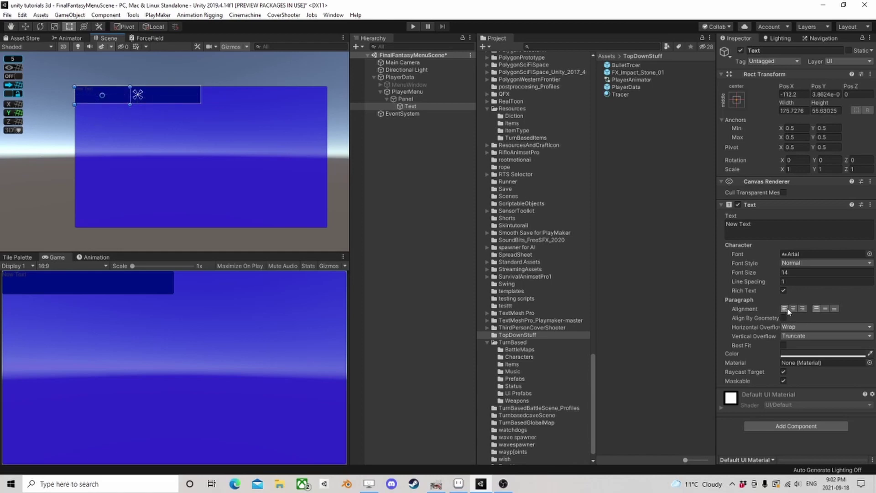
Center the header text horizontally and vertically and change its wording to Inventory
{"action": "left_click", "coordinate": [793, 309]}
{"action": "left_click", "coordinate": [825, 309]}
{"action": "left_click", "coordinate": [748, 226]}
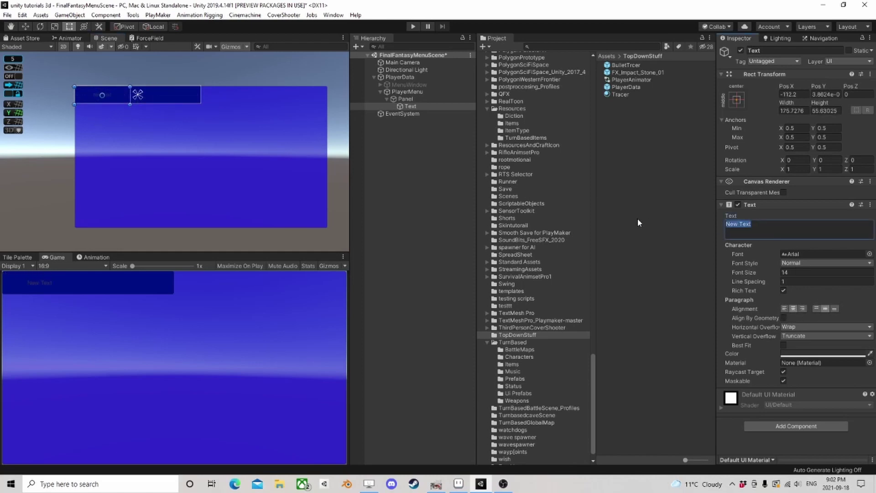
{"action": "type", "text": "Inventory"}
Style the Inventory text with the Shaka Pow font, font size 35 and a white color
{"action": "left_click", "coordinate": [869, 254]}
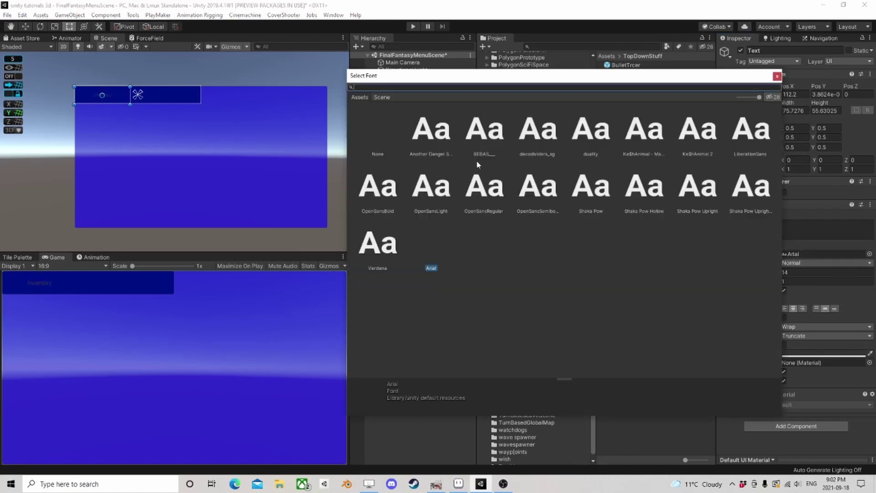
{"action": "left_click", "coordinate": [581, 194]}
{"action": "left_click", "coordinate": [777, 76]}
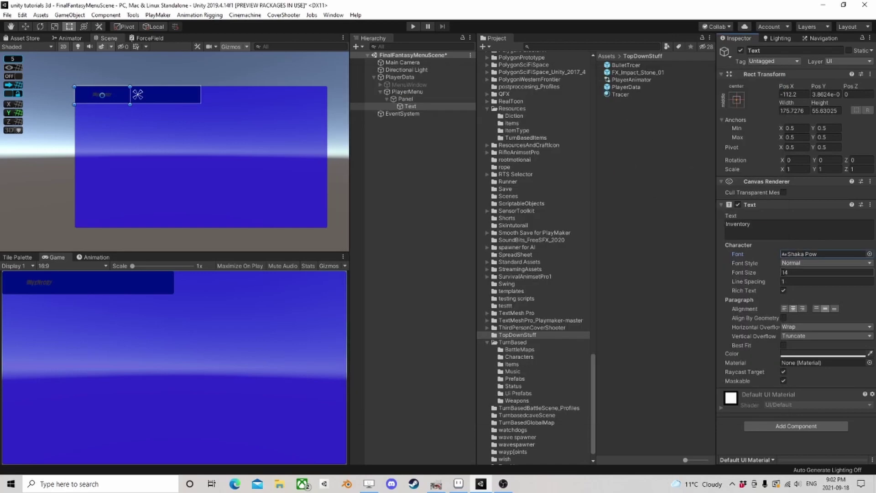
{"action": "left_click_drag", "start_coordinate": [767, 272], "coordinate": [778, 273]}
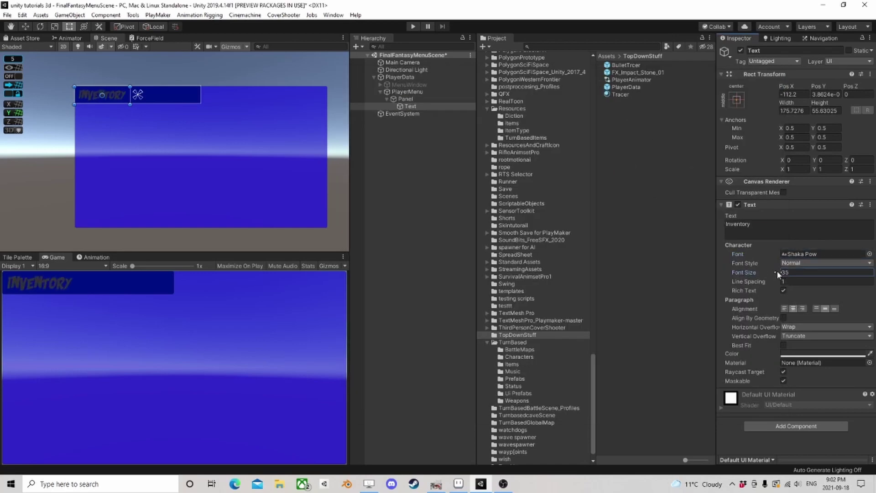
{"action": "left_click", "coordinate": [819, 354]}
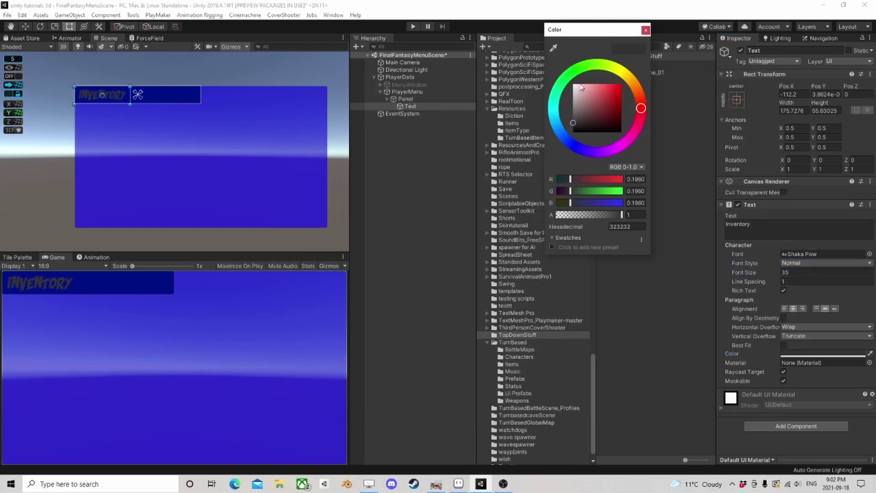
{"action": "left_click", "coordinate": [578, 86]}
{"action": "left_click", "coordinate": [645, 30]}
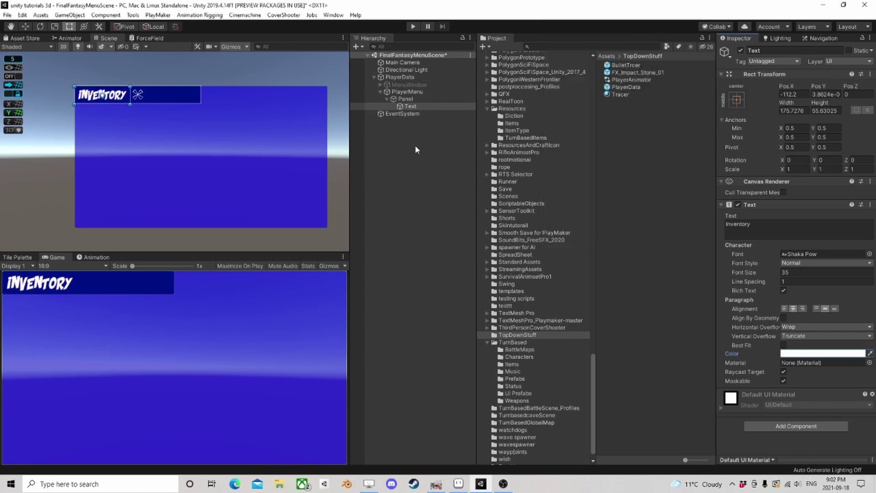
Add a UI Text under PlayerMenu and move it beside the Inventory title, at about X -106, Y 197
{"action": "left_click", "coordinate": [387, 99]}
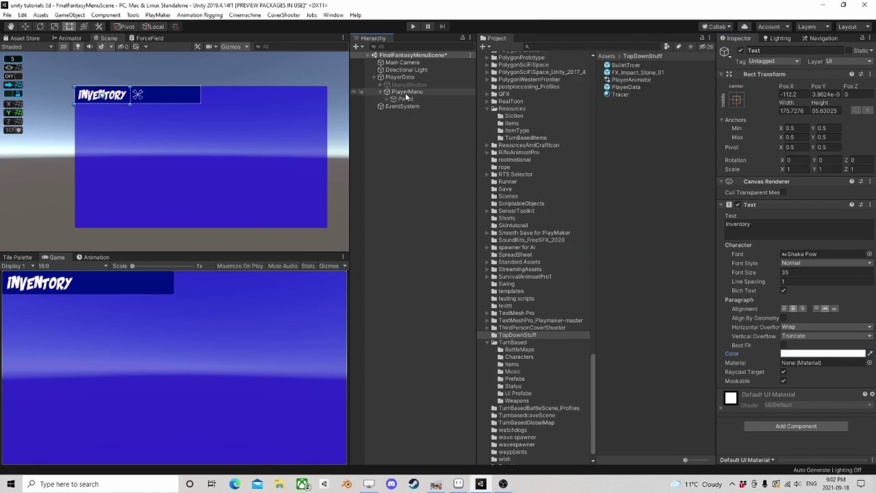
{"action": "left_click", "coordinate": [406, 94]}
{"action": "right_click", "coordinate": [405, 94]}
{"action": "mouse_move", "coordinate": [473, 255]}
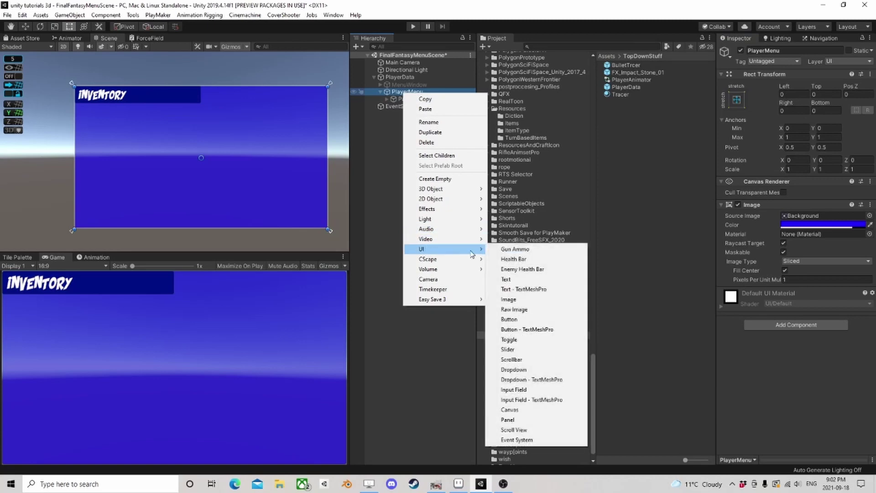
{"action": "left_click", "coordinate": [507, 279]}
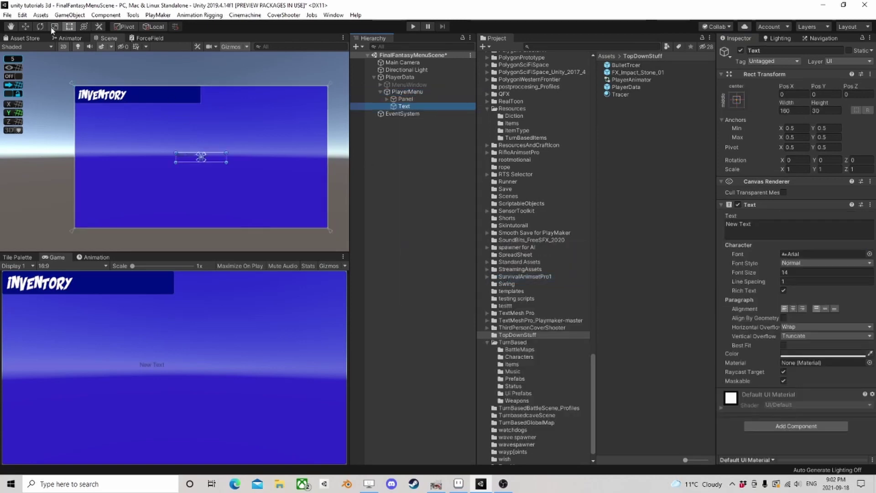
{"action": "left_click", "coordinate": [26, 27]}
{"action": "left_click_drag", "start_coordinate": [206, 155], "coordinate": [170, 94]}
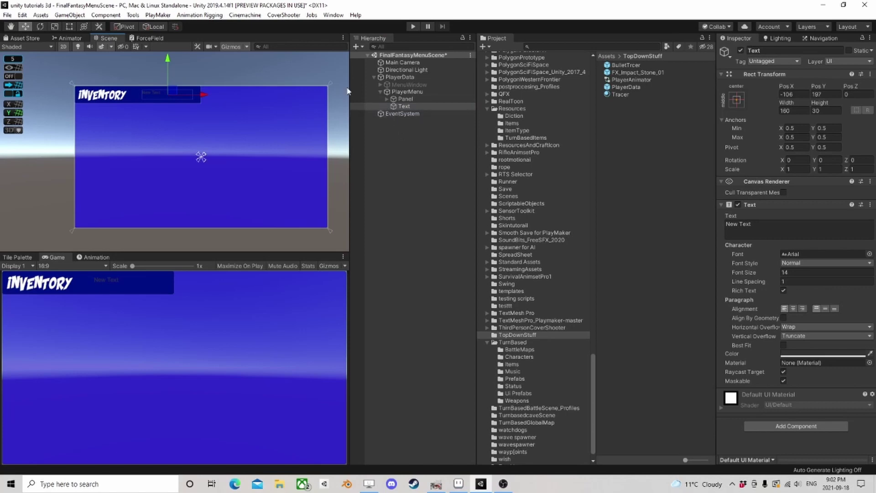
Set the second text's wording to 00 Gold and center it horizontally and vertically
{"action": "left_click_drag", "start_coordinate": [753, 224], "coordinate": [676, 224]}
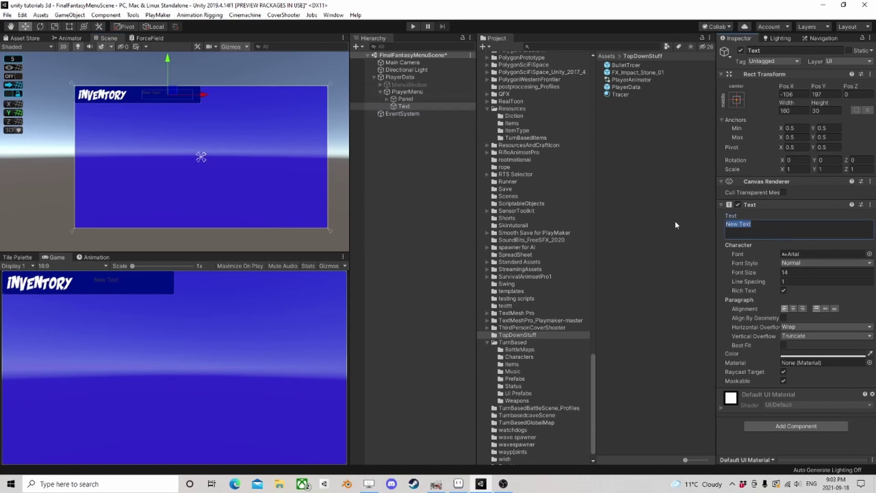
{"action": "type", "text": "G"}
{"action": "type", "text": "00"}
{"action": "type", "text": " Gold"}
{"action": "left_click", "coordinate": [794, 309]}
{"action": "left_click", "coordinate": [825, 309]}
Color the 00 Gold text white (FFFFFF) and set its font size to 24
{"action": "left_click", "coordinate": [822, 354]}
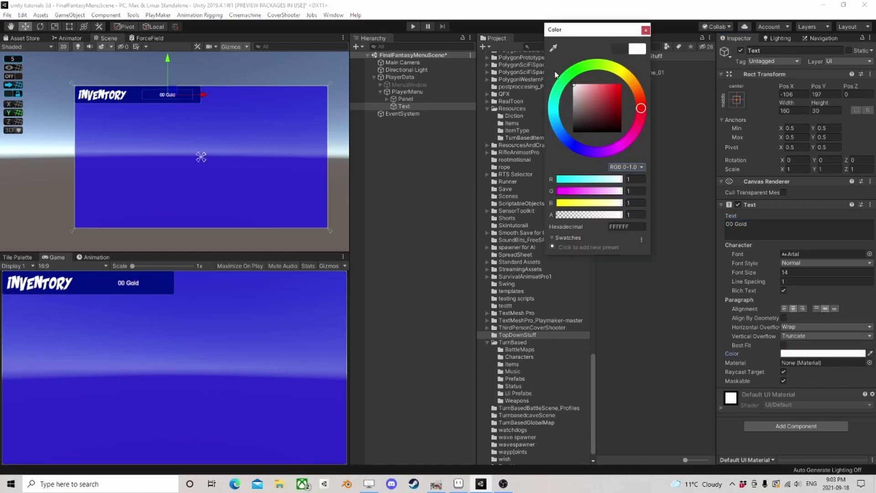
{"action": "left_click", "coordinate": [645, 30]}
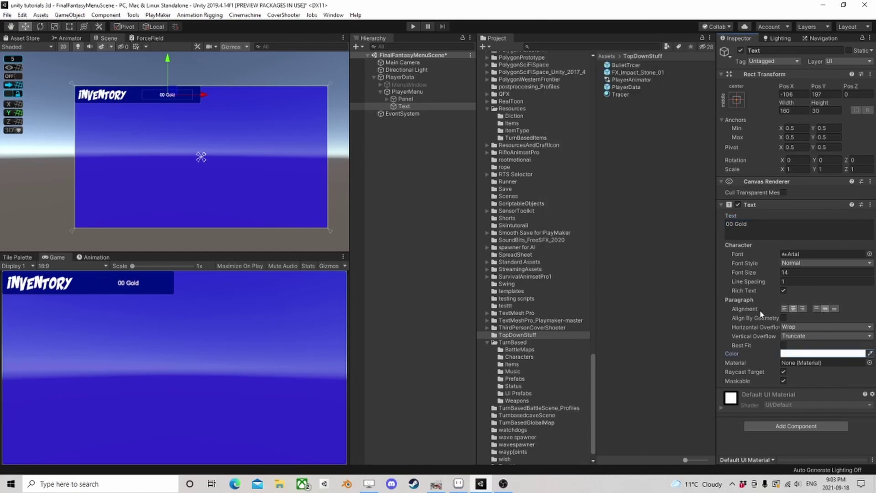
{"action": "left_click_drag", "start_coordinate": [753, 273], "coordinate": [760, 274]}
Change the 00 Gold text's font to Shaka Pow, leaving its material unassigned
{"action": "left_click", "coordinate": [869, 362]}
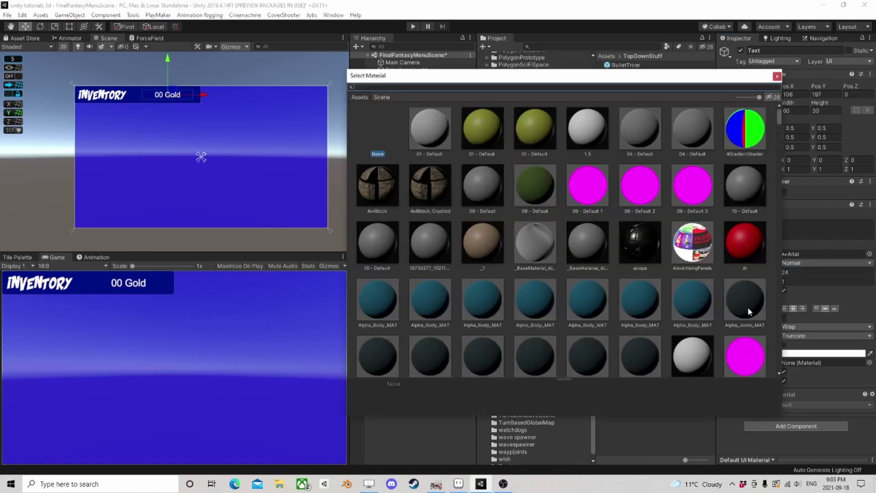
{"action": "left_click", "coordinate": [777, 76]}
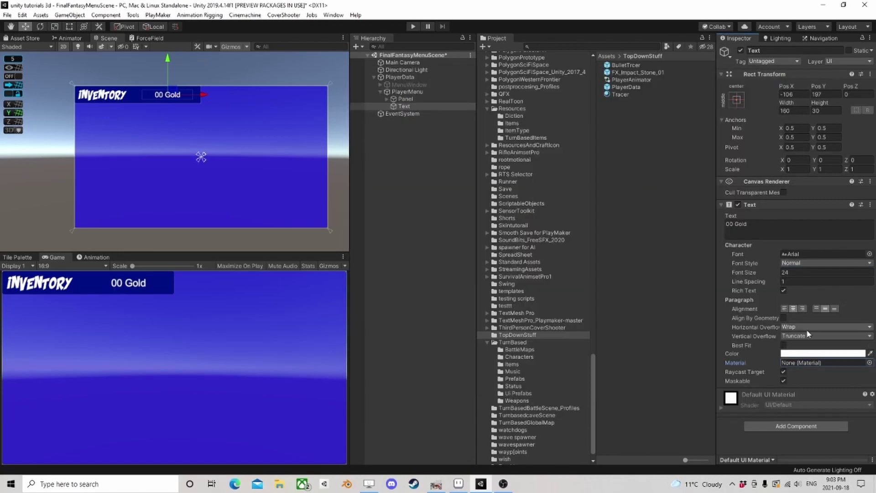
{"action": "left_click", "coordinate": [869, 253]}
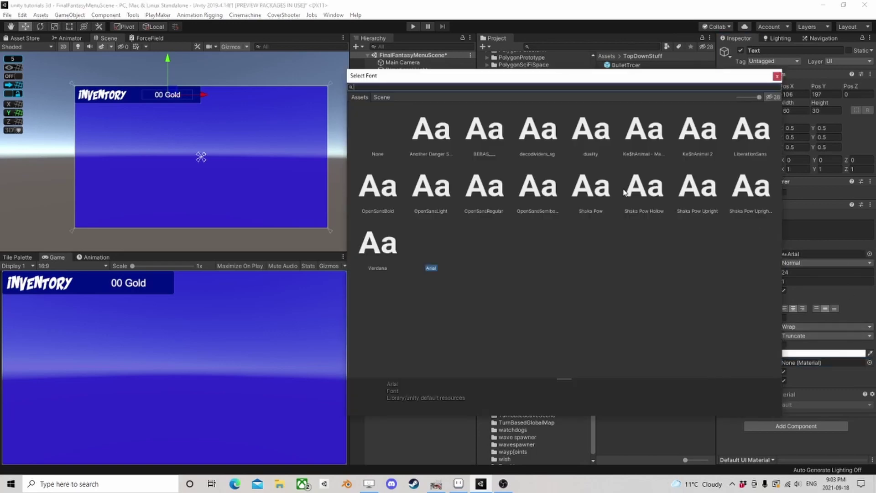
{"action": "left_click", "coordinate": [591, 187]}
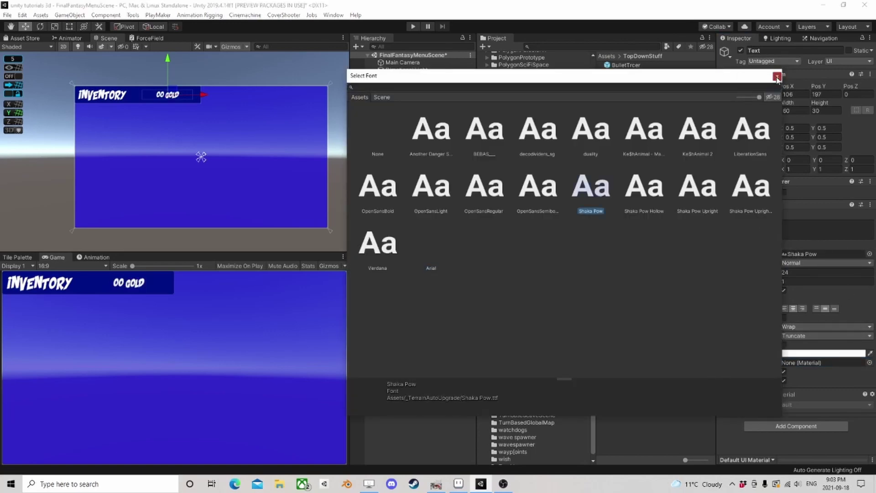
Close the font selection and move the 00 Gold text to about X -93, Y 200
{"action": "left_click", "coordinate": [776, 77]}
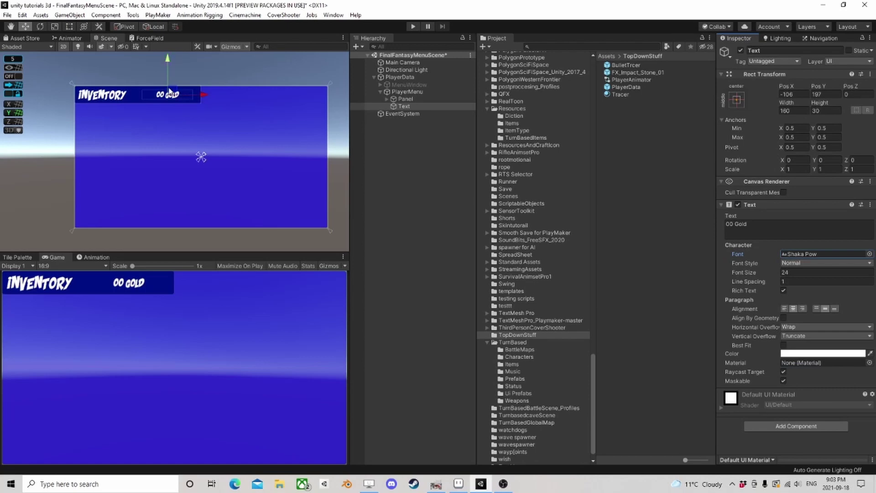
{"action": "left_click_drag", "start_coordinate": [175, 92], "coordinate": [181, 91]}
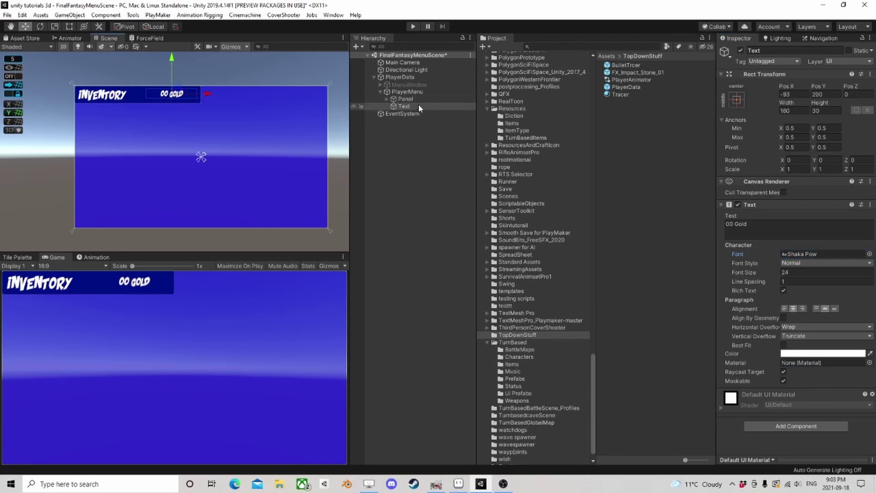
Add a UI Panel under PlayerMenu and shrink it to a narrow divider between the Inventory title and 00 Gold, about Left 204, Right 573
{"action": "right_click", "coordinate": [400, 92]}
{"action": "mouse_move", "coordinate": [431, 247]}
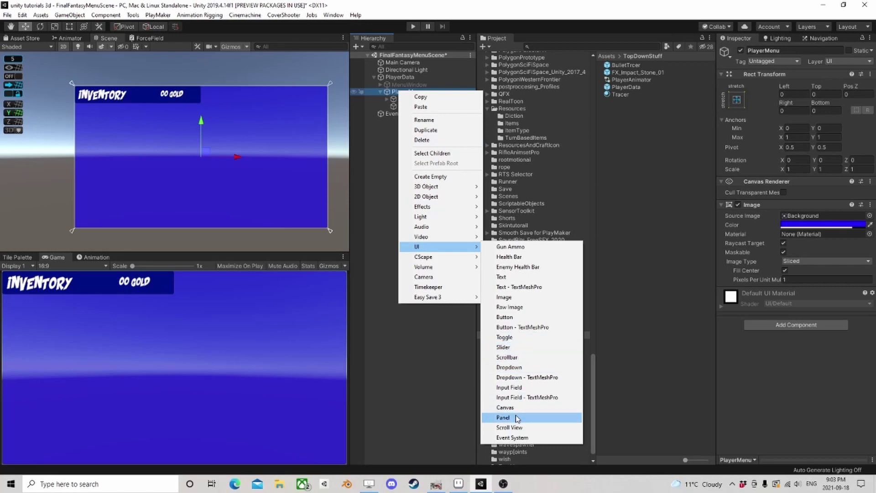
{"action": "left_click", "coordinate": [517, 417]}
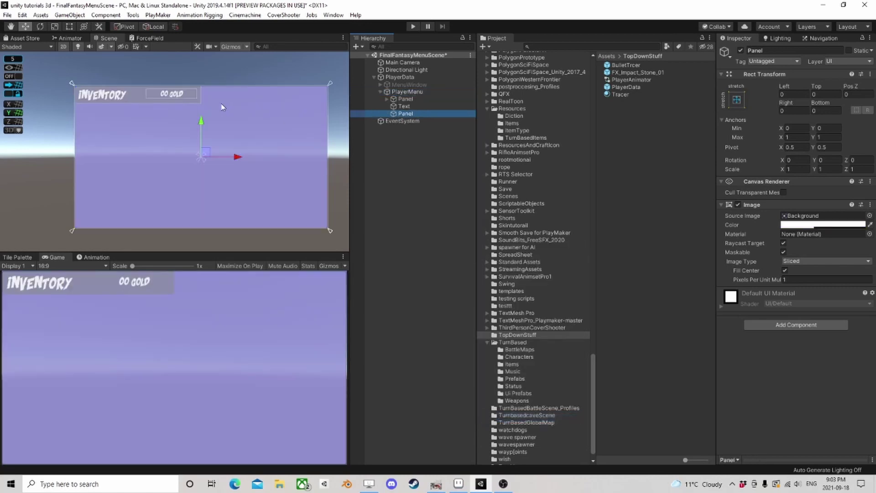
{"action": "left_click", "coordinate": [69, 26]}
{"action": "left_click_drag", "start_coordinate": [328, 230], "coordinate": [146, 104]}
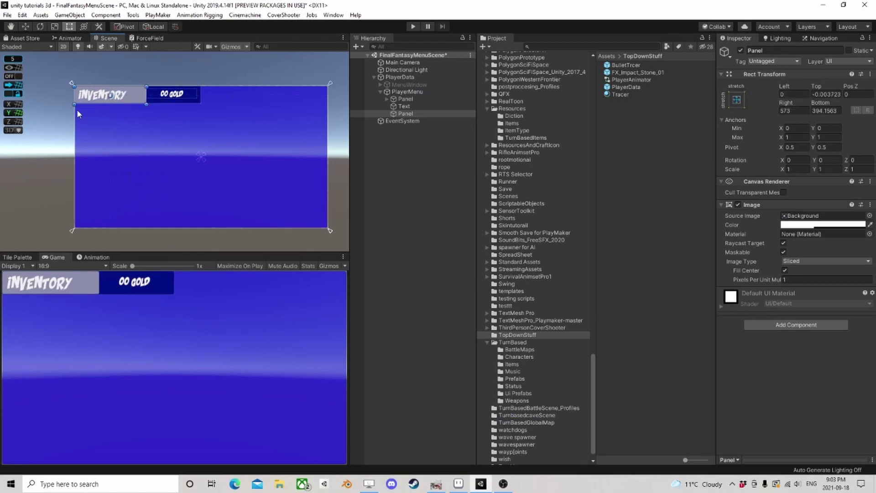
{"action": "left_click_drag", "start_coordinate": [75, 96], "coordinate": [144, 103]}
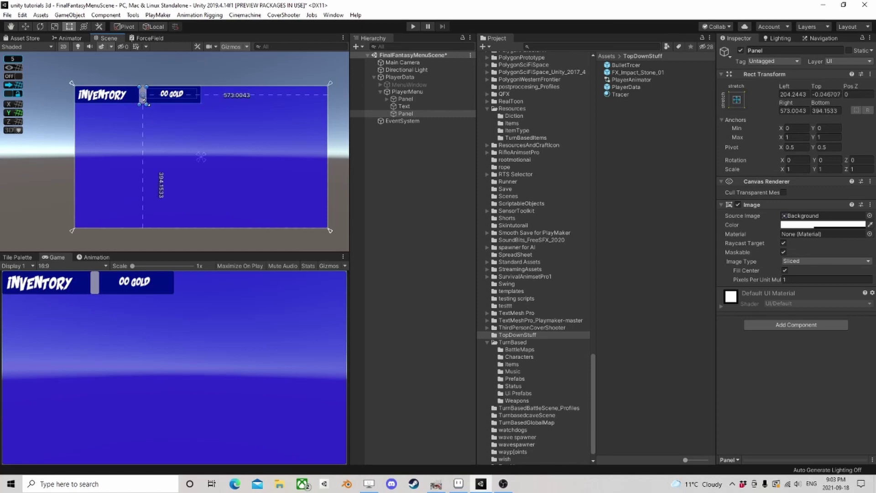
Recolor the divider panel light blue, keeping it semi-transparent
{"action": "left_click", "coordinate": [798, 225]}
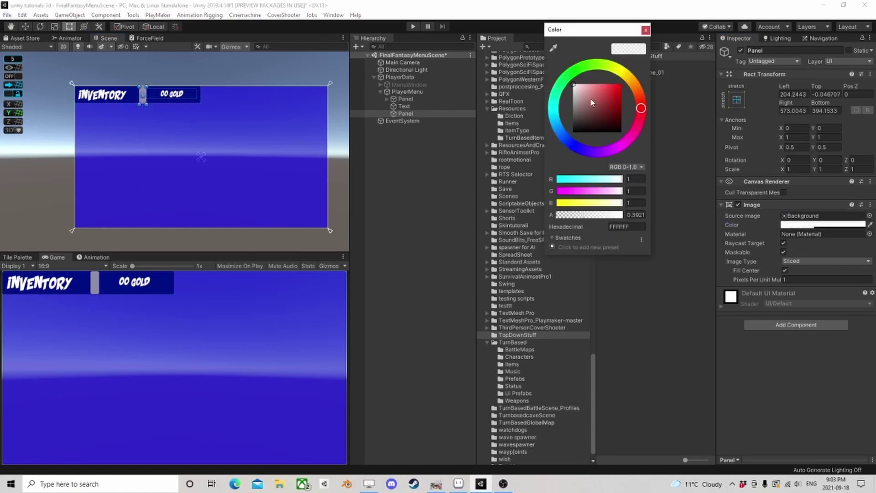
{"action": "left_click", "coordinate": [593, 103]}
{"action": "left_click", "coordinate": [621, 91]}
{"action": "left_click", "coordinate": [569, 142]}
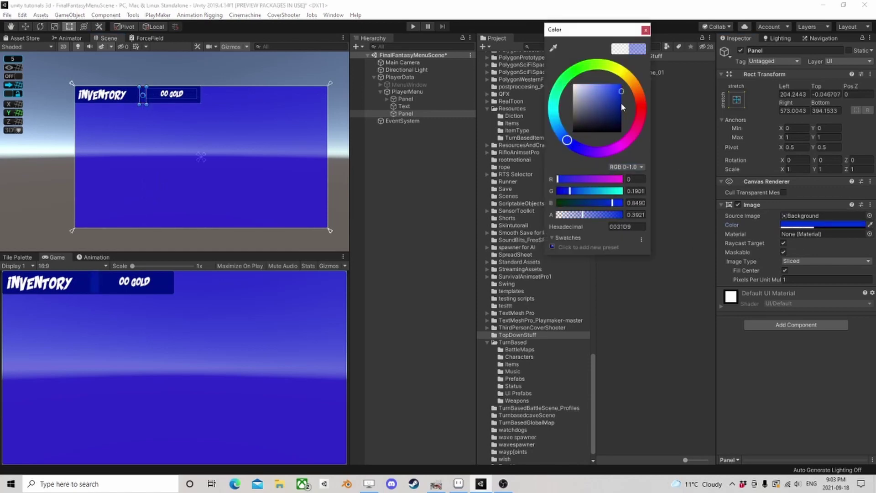
{"action": "left_click_drag", "start_coordinate": [620, 102], "coordinate": [601, 70]}
{"action": "left_click", "coordinate": [645, 30]}
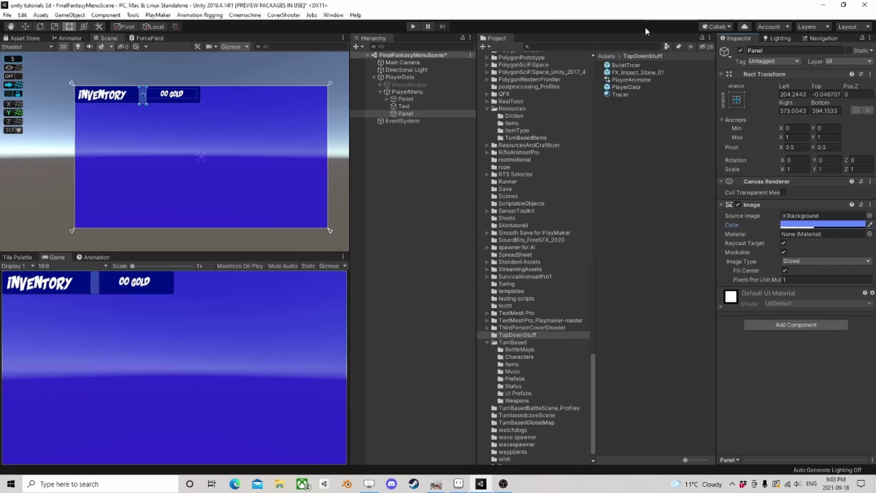
Rename the panel behind the Inventory title and gold display to TopBar
{"action": "mouse_move", "coordinate": [405, 113]}
{"action": "left_mouse_down"}
{"action": "mouse_move", "coordinate": [404, 100]}
{"action": "mouse_move", "coordinate": [409, 118]}
{"action": "left_mouse_up"}
{"action": "left_click", "coordinate": [413, 99]}
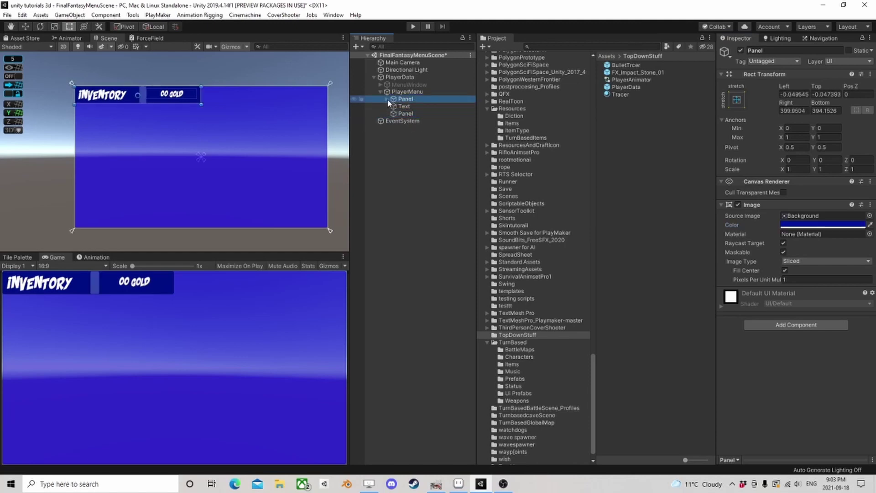
{"action": "left_click", "coordinate": [404, 100]}
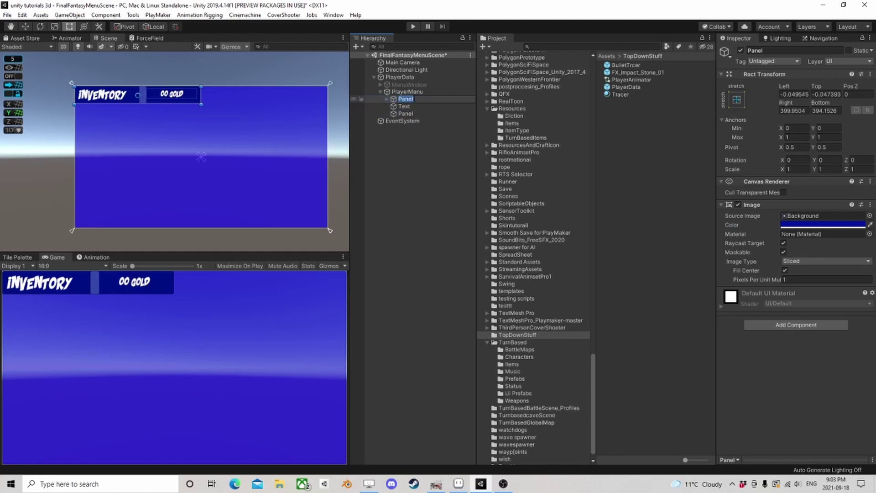
{"action": "type", "text": "TopBar"}
{"action": "key", "text": "Return"}
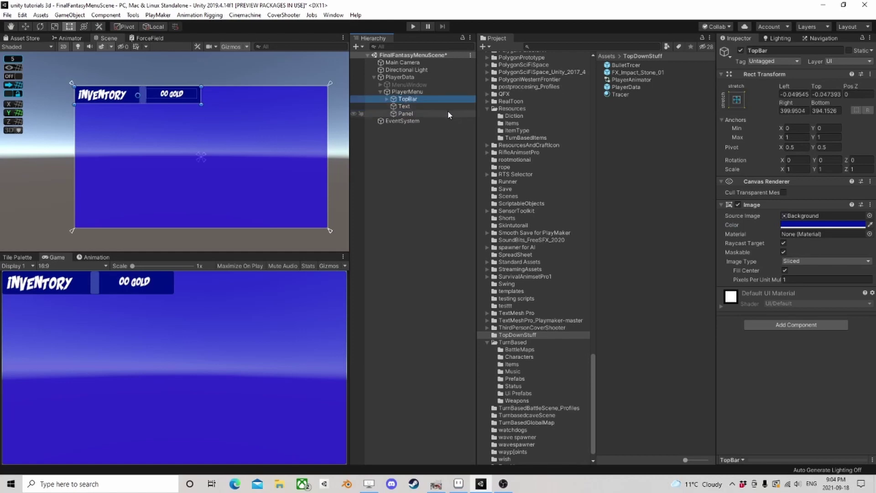
Rename the Inventory text object inside TopBar to Title
{"action": "left_click", "coordinate": [386, 99]}
{"action": "left_click", "coordinate": [409, 106]}
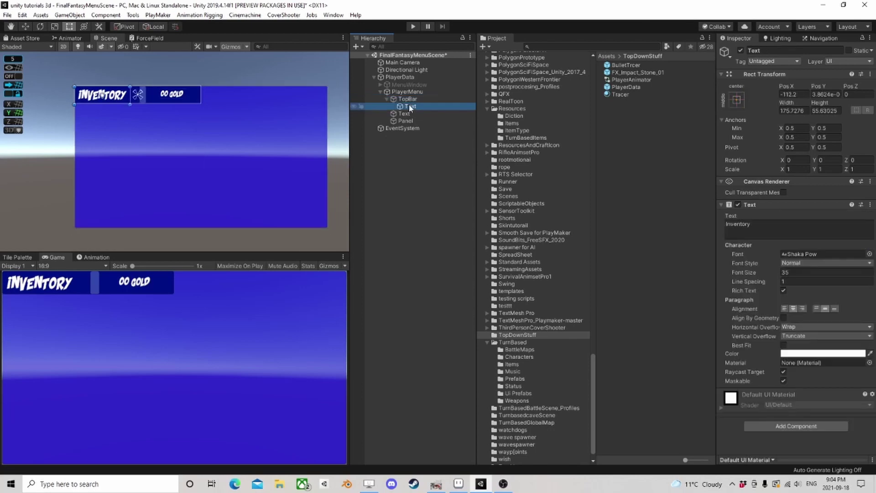
{"action": "left_click", "coordinate": [409, 106]}
{"action": "type", "text": "Title"}
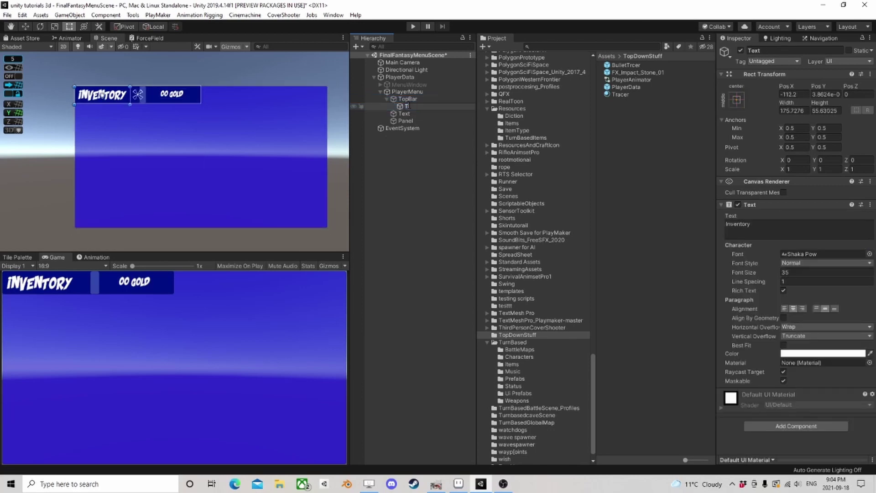
{"action": "key", "text": "Return"}
Rename the 00 Gold text object to Gold and open the divider panel's name for editing
{"action": "left_click", "coordinate": [415, 114]}
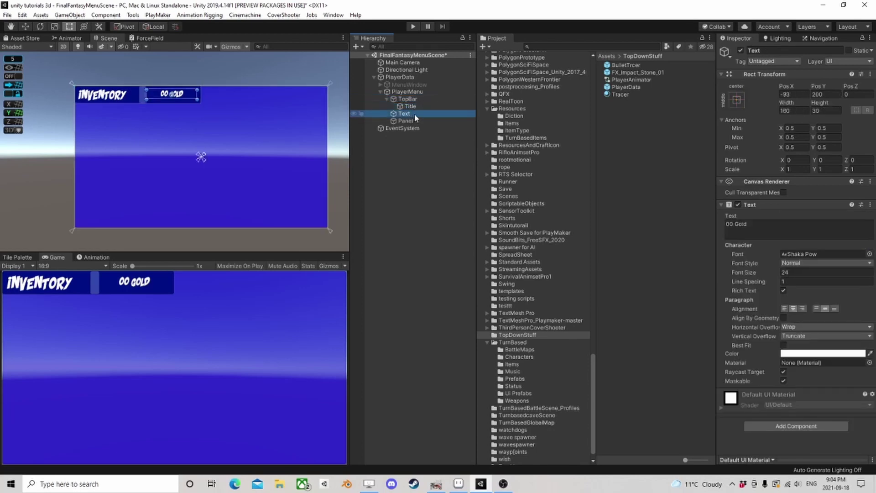
{"action": "left_click", "coordinate": [415, 113]}
{"action": "type", "text": "Gold"}
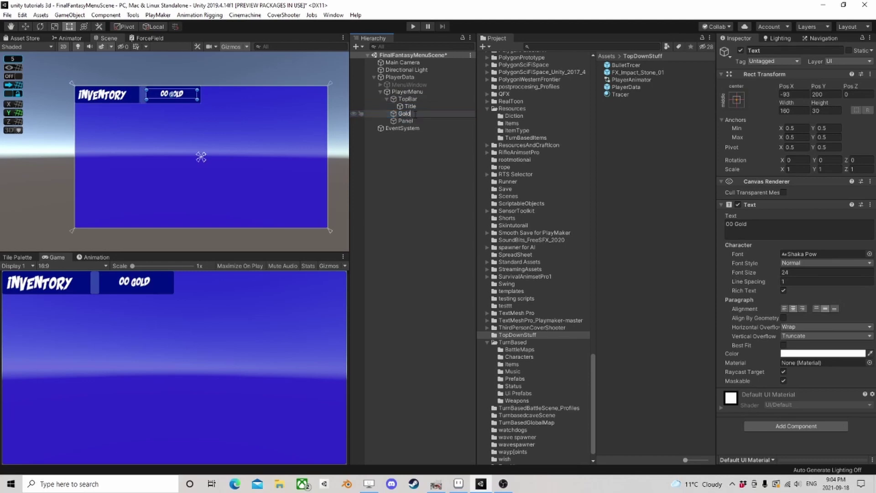
{"action": "key", "text": "Return"}
{"action": "left_click", "coordinate": [405, 121]}
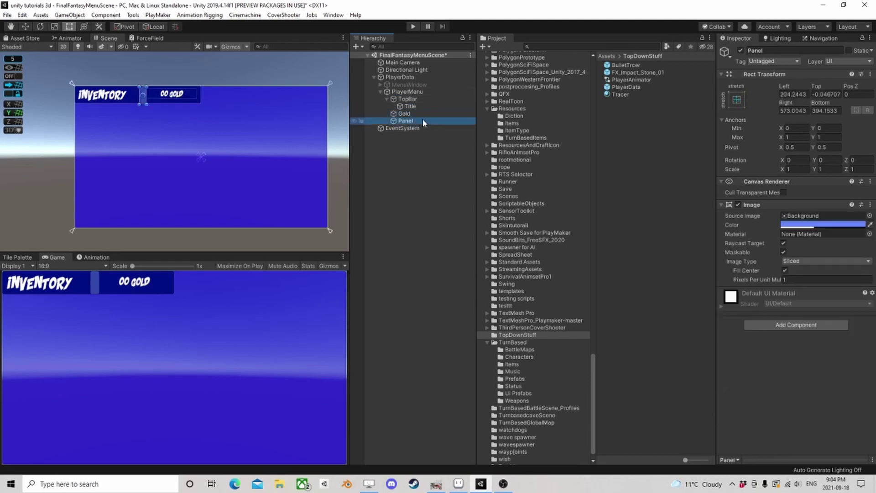
{"action": "left_click", "coordinate": [422, 119]}
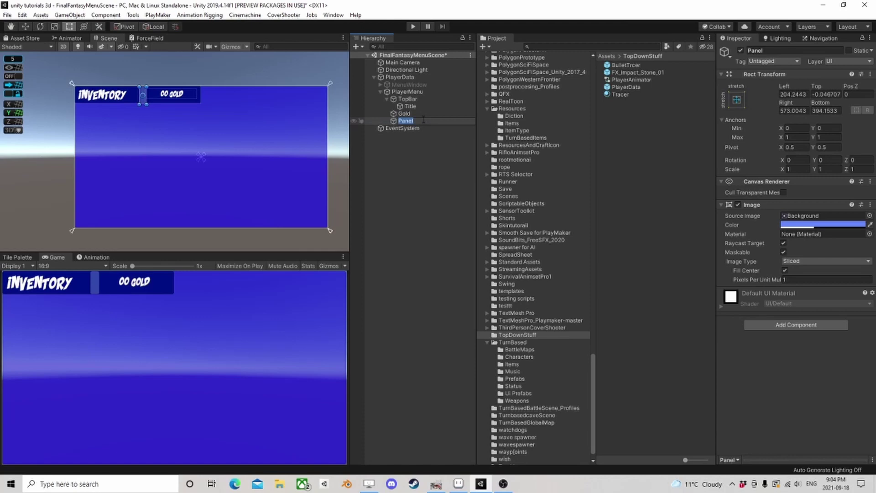
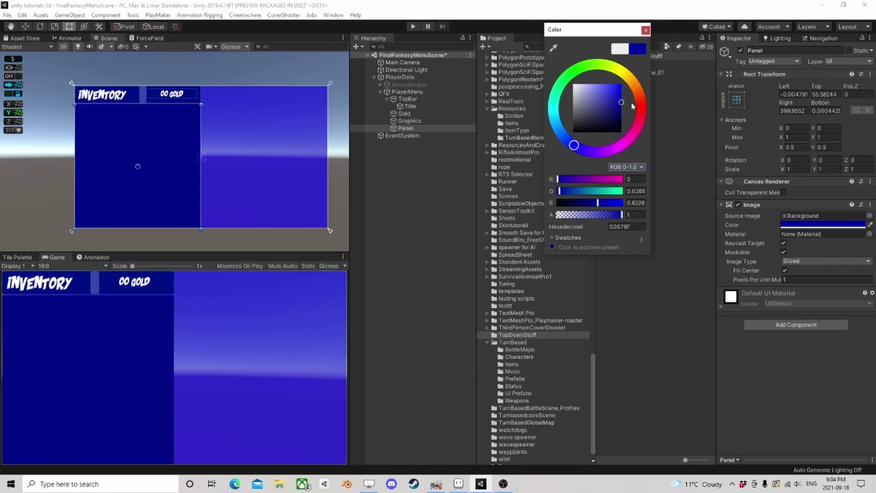
Close the color picker and rename the large dark blue panel below the top bar to Inventory
{"action": "key", "text": "Escape"}
{"action": "left_click", "coordinate": [409, 129]}
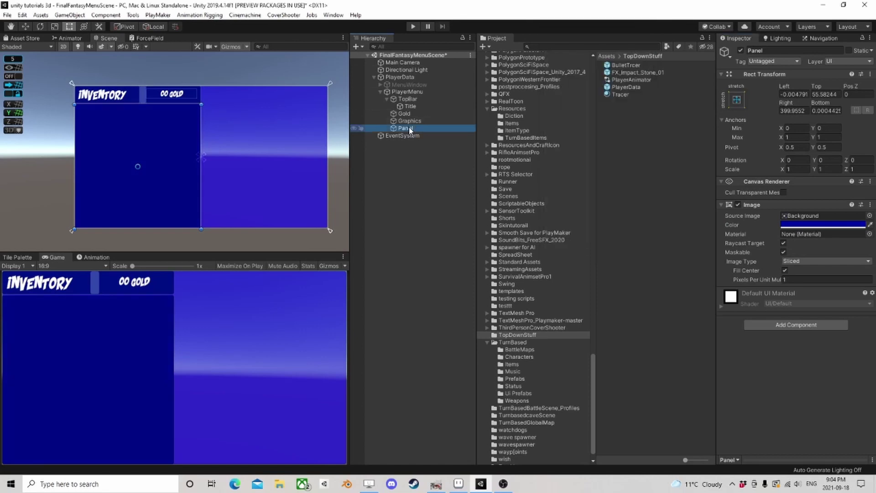
{"action": "left_click", "coordinate": [410, 129]}
{"action": "type", "text": "Inv"}
{"action": "key", "text": "Return"}
Create an empty child object under Inventory and add a Grid Layout Group component to it
{"action": "right_click", "coordinate": [404, 128]}
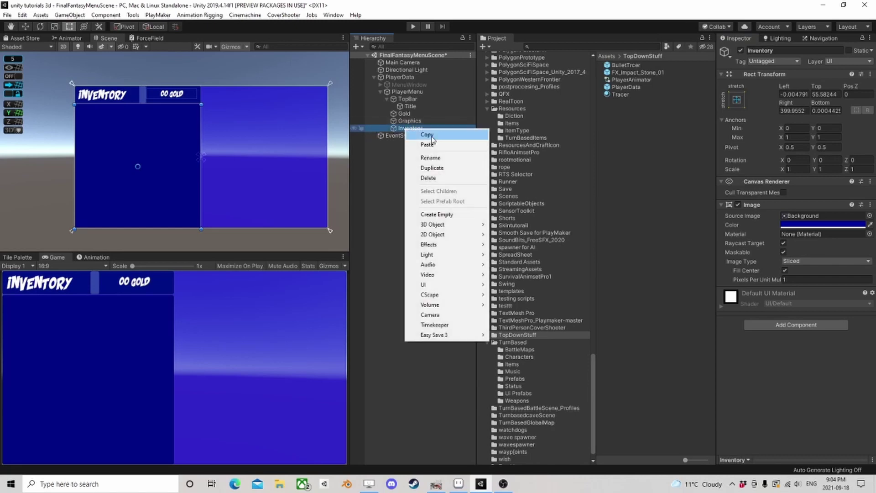
{"action": "left_click", "coordinate": [449, 214]}
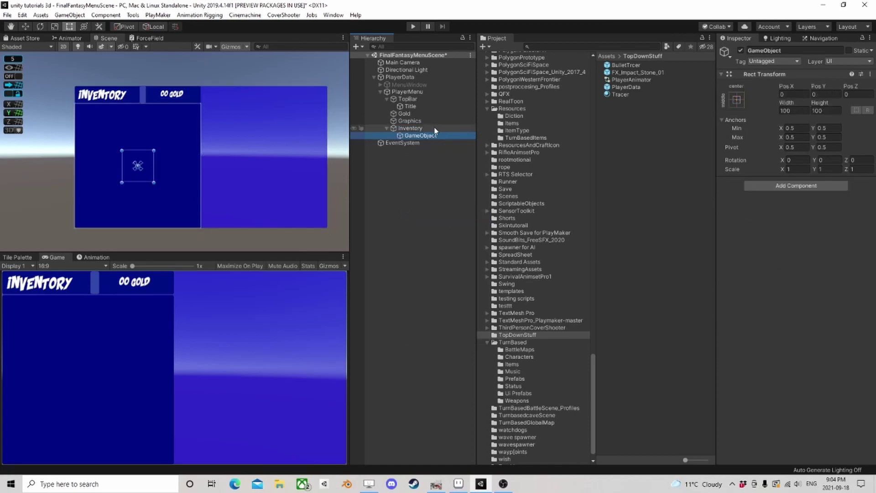
{"action": "left_click", "coordinate": [784, 186]}
{"action": "type", "text": "grid"}
{"action": "left_click", "coordinate": [777, 228]}
Rename the new grid object to Inventory Holder
{"action": "left_click", "coordinate": [415, 136]}
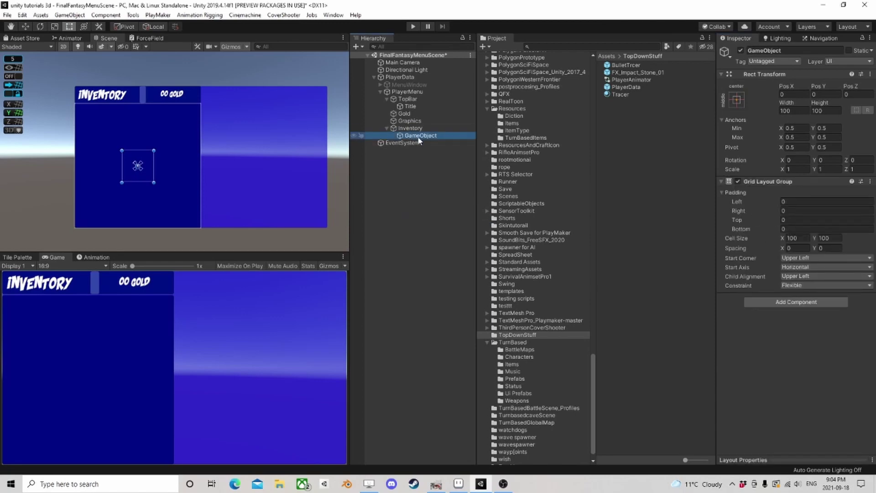
{"action": "left_click", "coordinate": [419, 136]}
{"action": "type", "text": "Inventor"}
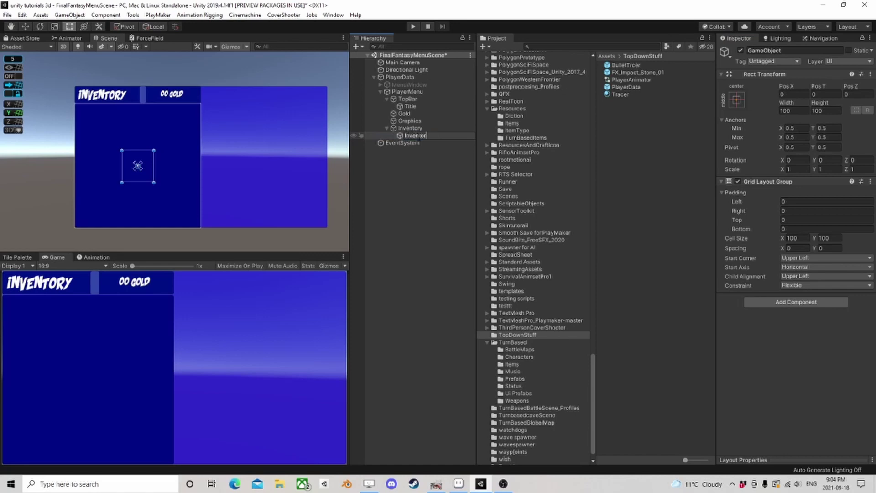
{"action": "type", "text": "y Holder"}
{"action": "key", "text": "Return"}
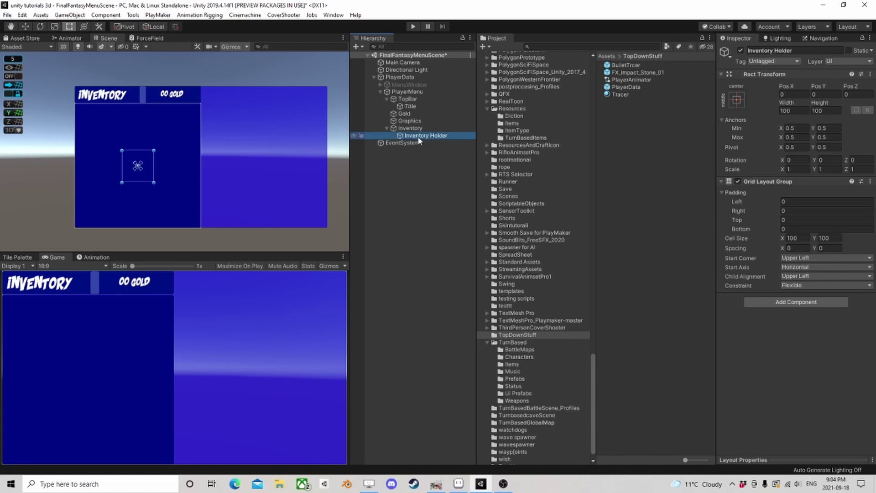
Add a UI Image under Inventory Holder and duplicate it three times
{"action": "right_click", "coordinate": [419, 137]}
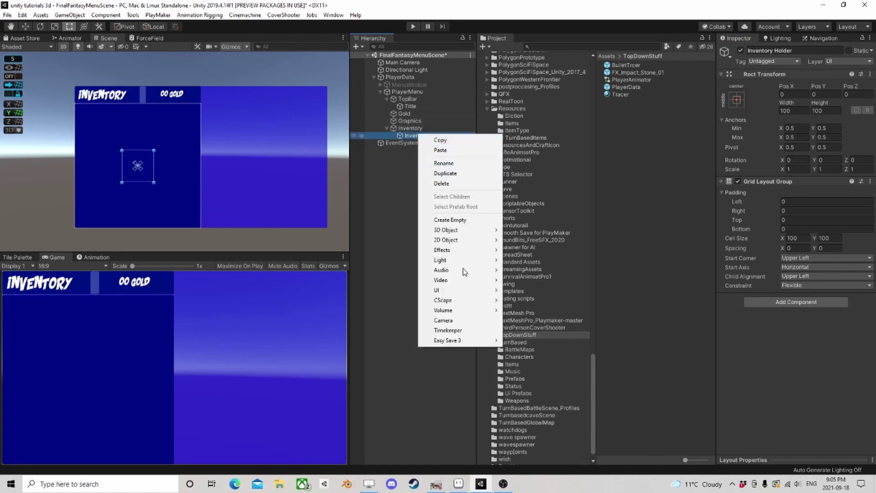
{"action": "mouse_move", "coordinate": [484, 290]}
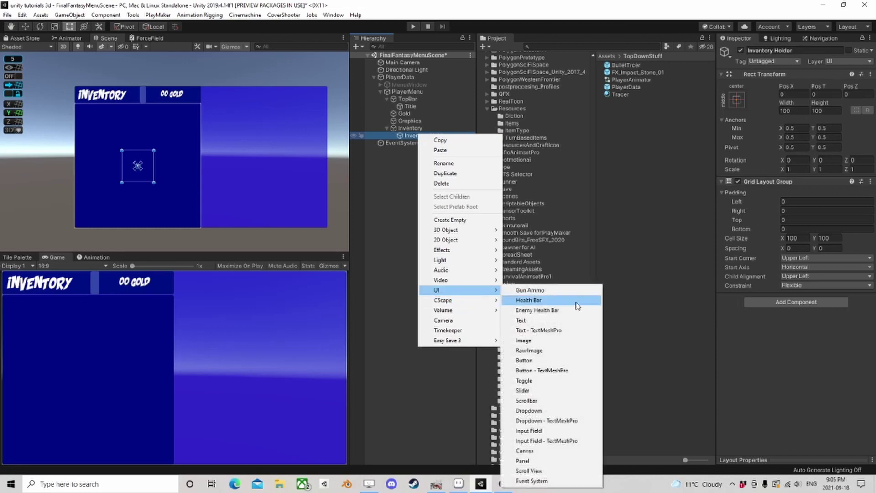
{"action": "left_click", "coordinate": [541, 342]}
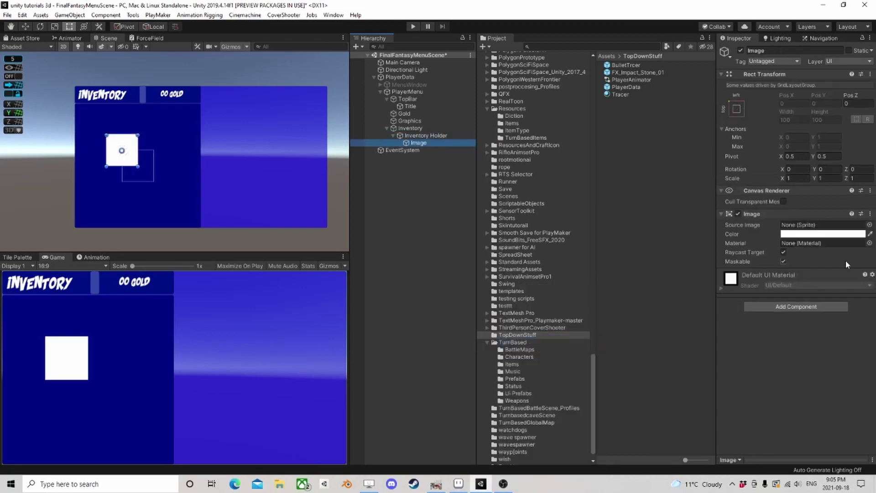
{"action": "key", "text": "ctrl+d"}
{"action": "key", "text": "ctrl+d"}
{"action": "key", "text": "ctrl+d"}
Stretch Inventory Holder to fill the Inventory panel, about 400 wide by 388 high
{"action": "left_click", "coordinate": [425, 135]}
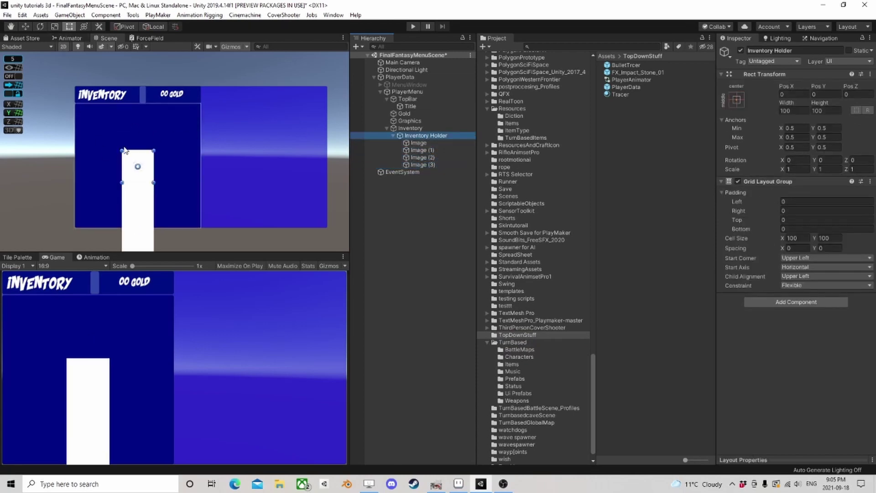
{"action": "key", "text": "F2"}
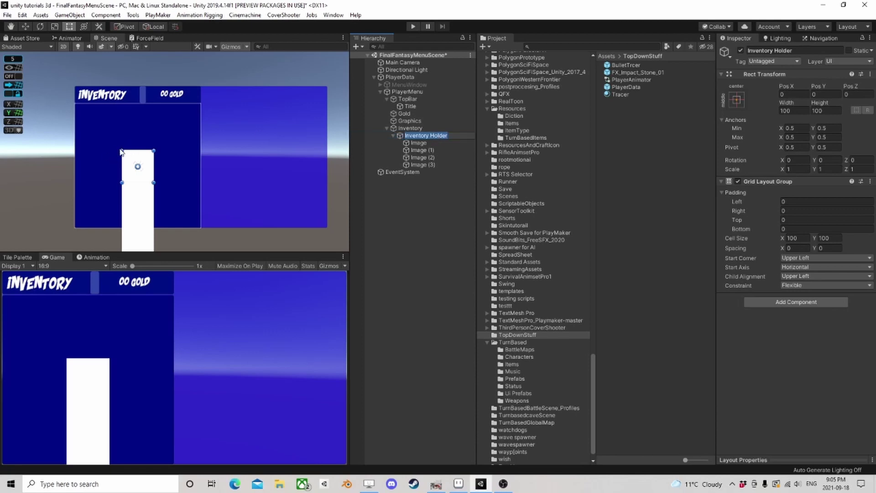
{"action": "left_click_drag", "start_coordinate": [121, 149], "coordinate": [75, 104]}
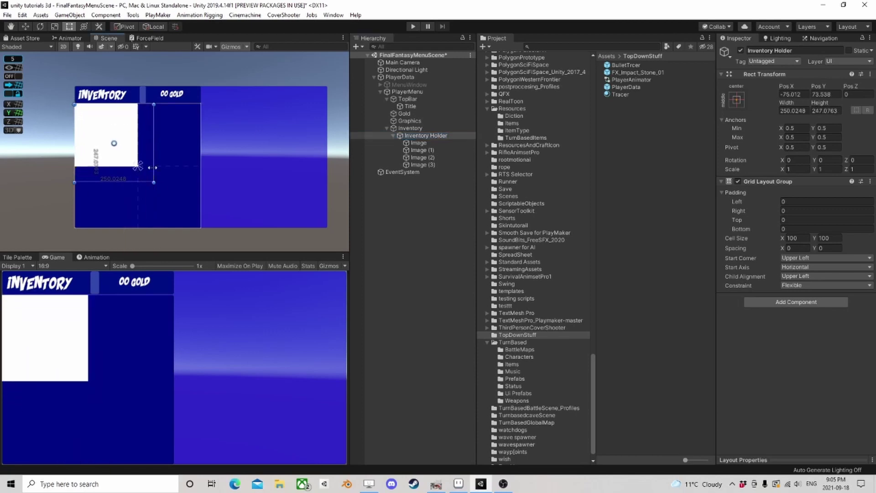
{"action": "left_click_drag", "start_coordinate": [156, 184], "coordinate": [201, 227]}
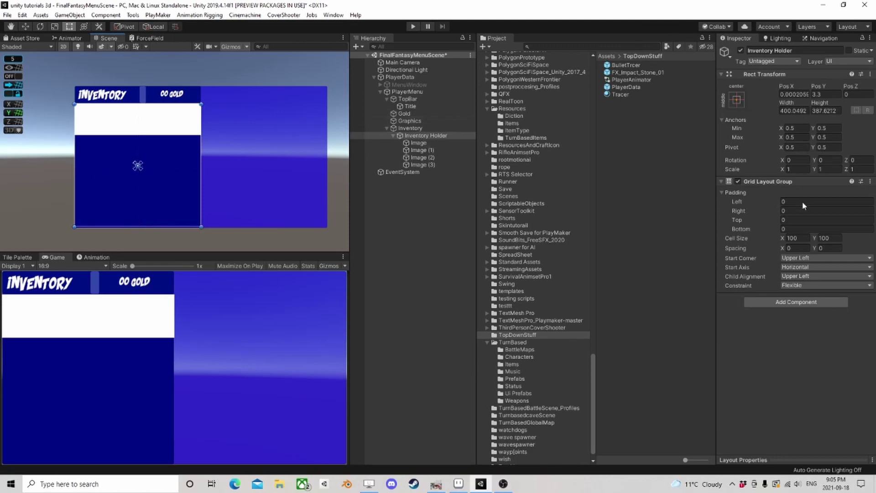
Set the Inventory Holder grid's cell size to 35 by 35
{"action": "left_click", "coordinate": [801, 238]}
{"action": "type", "text": "35"}
{"action": "left_click", "coordinate": [830, 237]}
{"action": "type", "text": "35"}
{"action": "key", "text": "Return"}
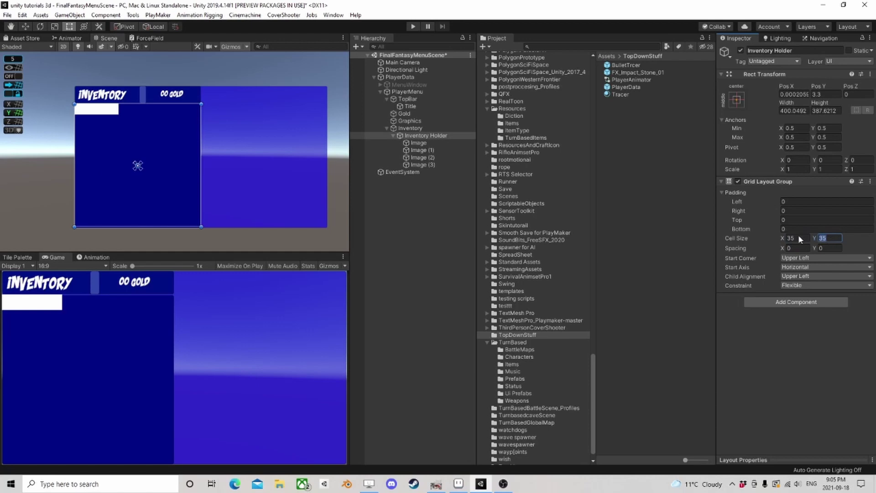
Set the Inventory Holder grid's cell size to 40 by 40
{"action": "type", "text": "40"}
{"action": "left_click", "coordinate": [794, 238]}
{"action": "type", "text": "40"}
Set the grid's spacing to 1 in both X and Y
{"action": "left_click", "coordinate": [792, 248]}
{"action": "type", "text": "1"}
{"action": "key", "text": "Tab"}
{"action": "type", "text": "1"}
Set the grid's spacing to 2 in both X and Y
{"action": "left_click", "coordinate": [793, 248]}
{"action": "type", "text": "2"}
{"action": "left_click", "coordinate": [824, 248]}
{"action": "type", "text": "2"}
Duplicate the Inventory Holder's four images repeatedly until 52 cells test the grid layout
{"action": "left_click", "coordinate": [418, 142]}
{"action": "left_click", "coordinate": [422, 164], "text": "shift"}
{"action": "key", "text": "ctrl+d"}
{"action": "key", "text": "ctrl+d"}
{"action": "key", "text": "ctrl+d"}
{"action": "key", "text": "ctrl+d"}
{"action": "key", "text": "ctrl+d"}
{"action": "key", "text": "ctrl+d"}
{"action": "key", "text": "ctrl+d"}
{"action": "key", "text": "ctrl+d"}
{"action": "key", "text": "ctrl+d"}
{"action": "key", "text": "ctrl+d"}
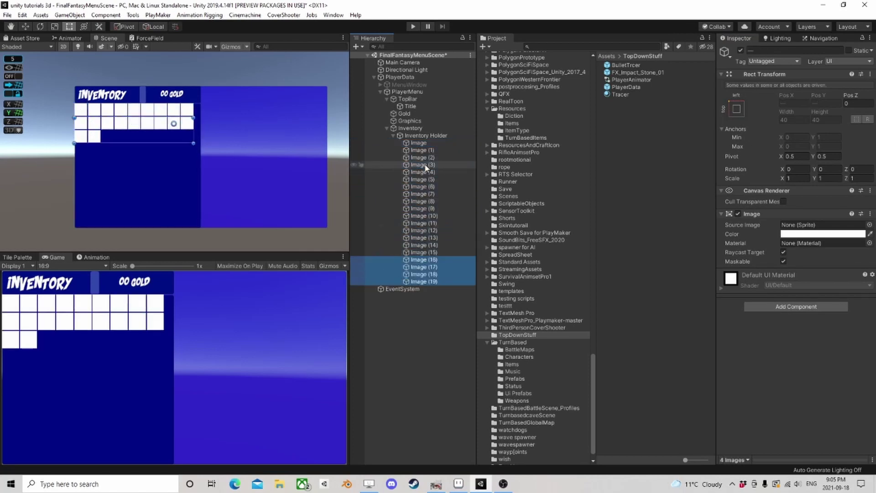
{"action": "key", "text": "ctrl+d"}
{"action": "key", "text": "ctrl+d"}
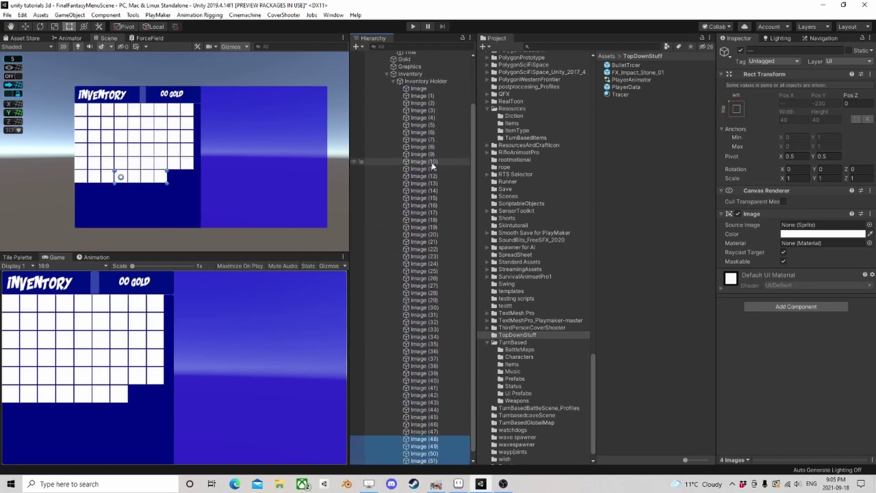
Delete all the test images inside the Inventory Holder
{"action": "left_click", "coordinate": [418, 81]}
{"action": "left_click", "coordinate": [420, 454], "text": "shift"}
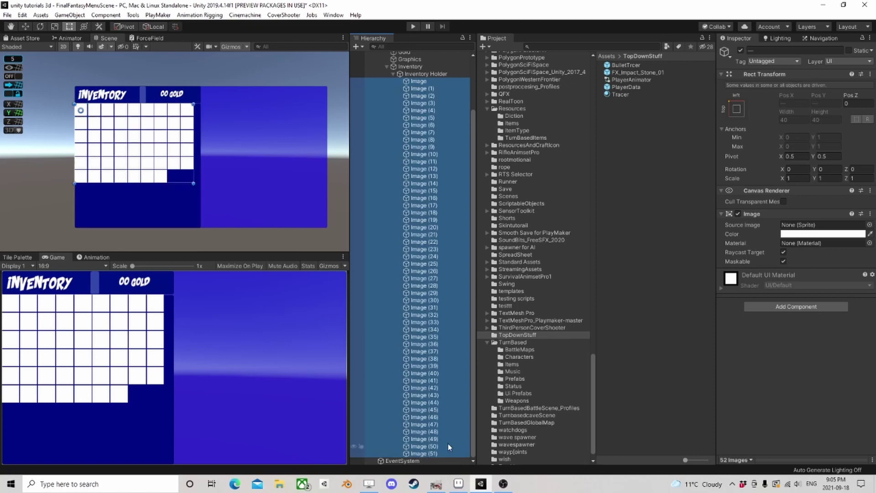
{"action": "key", "text": "Delete"}
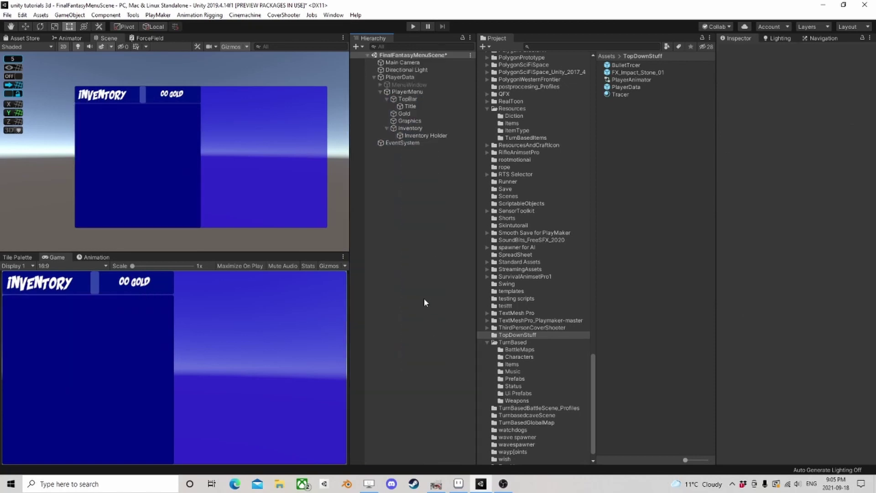
Collapse the Inventory and TopBar branches in the scene hierarchy
{"action": "left_click", "coordinate": [387, 128]}
{"action": "left_click", "coordinate": [409, 129]}
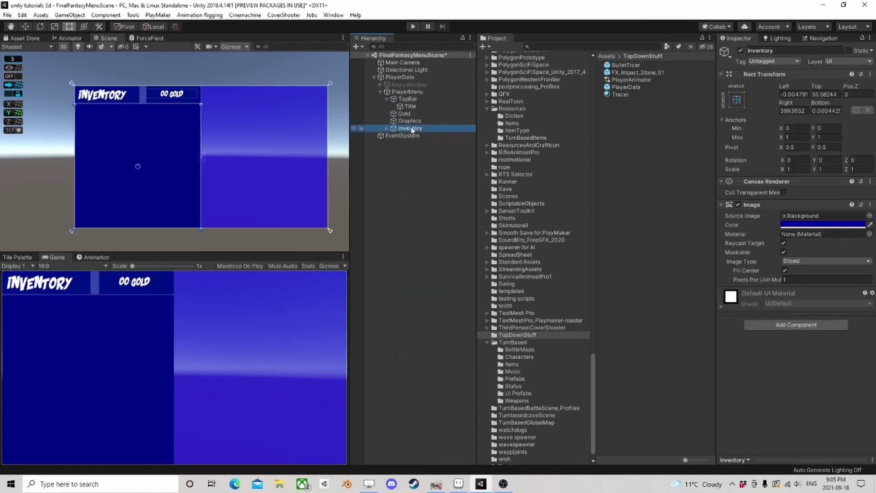
{"action": "left_click", "coordinate": [386, 98]}
{"action": "left_click", "coordinate": [401, 92]}
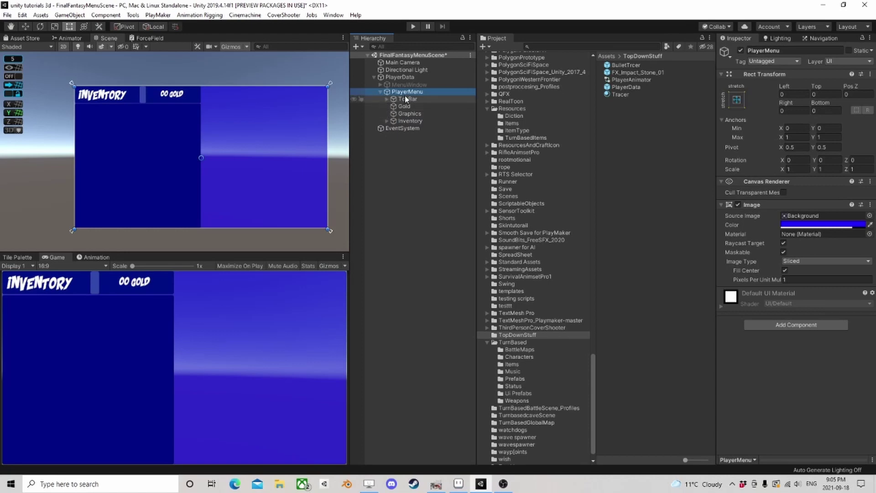
{"action": "left_click", "coordinate": [411, 137]}
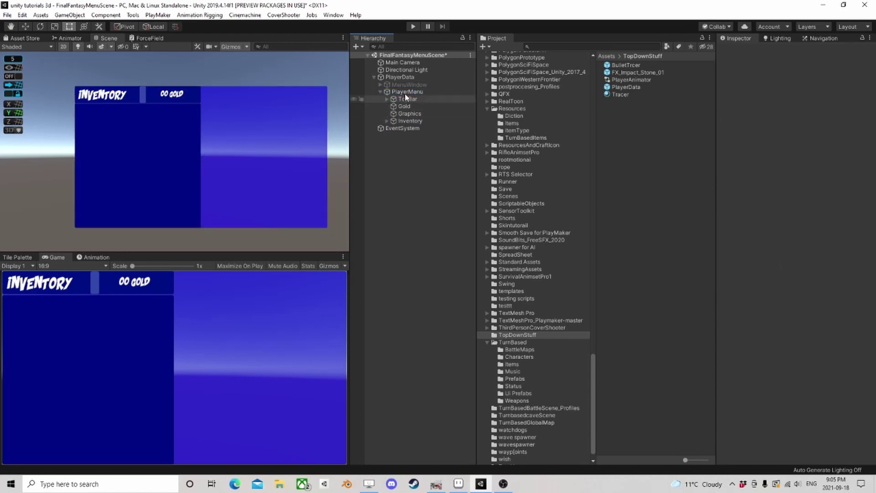
{"action": "left_click", "coordinate": [401, 76]}
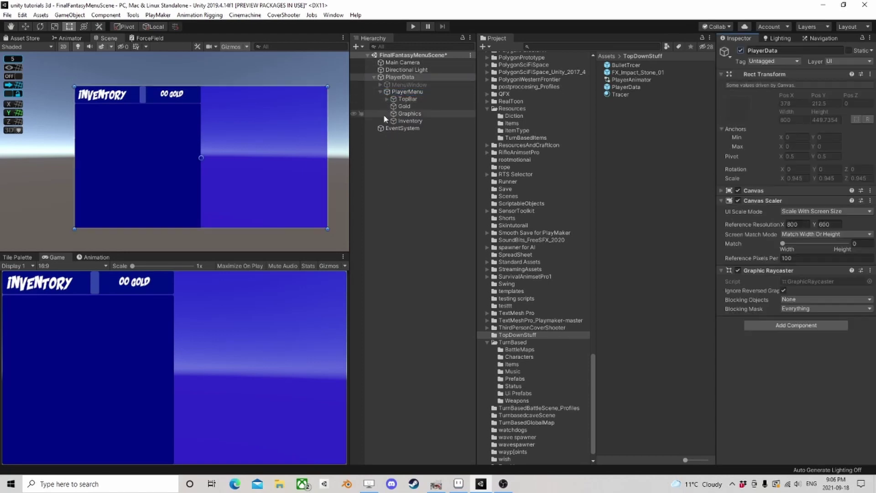
Add a UI panel under PlayerMenu and shrink it to the right half with a left offset of about 400
{"action": "right_click", "coordinate": [397, 94]}
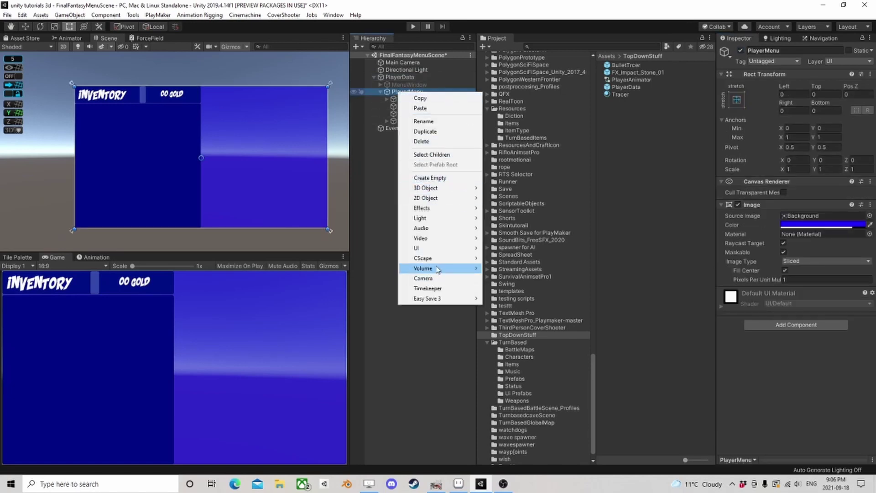
{"action": "mouse_move", "coordinate": [462, 250]}
{"action": "left_click", "coordinate": [508, 421]}
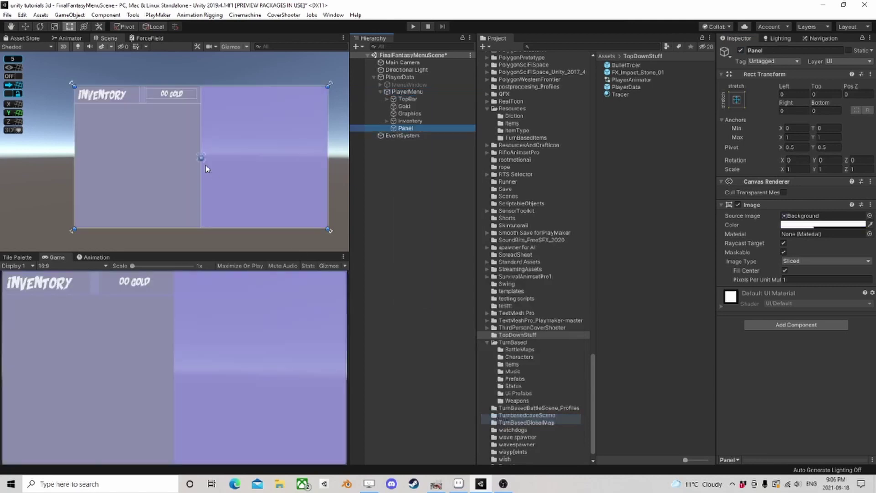
{"action": "left_click_drag", "start_coordinate": [72, 84], "coordinate": [200, 85]}
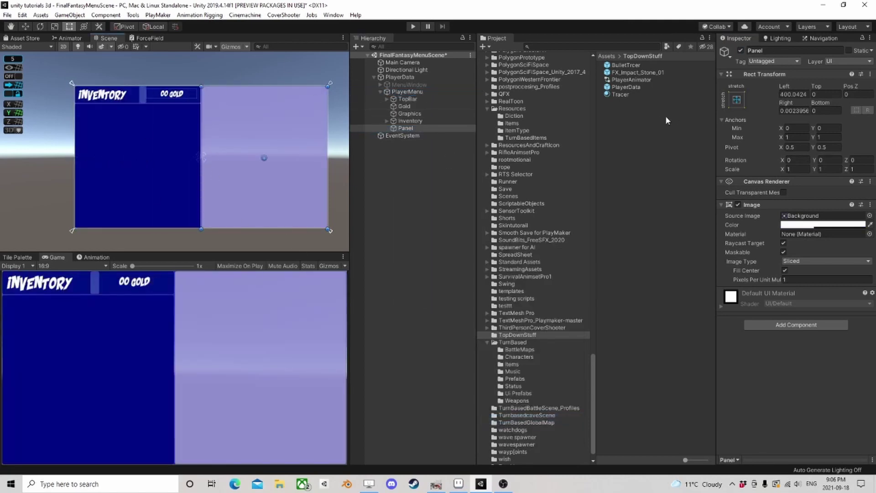
Set the new panel's image colour to blue 0C00FF with an alpha of 1
{"action": "left_click", "coordinate": [780, 224]}
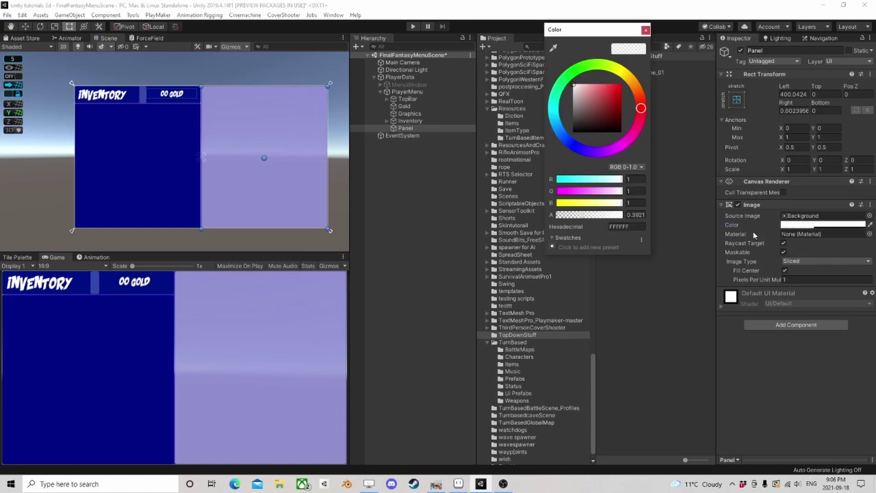
{"action": "left_click_drag", "start_coordinate": [569, 137], "coordinate": [577, 147]}
{"action": "mouse_move", "coordinate": [607, 112]}
{"action": "left_mouse_down"}
{"action": "mouse_move", "coordinate": [620, 123]}
{"action": "mouse_move", "coordinate": [624, 68]}
{"action": "left_mouse_up"}
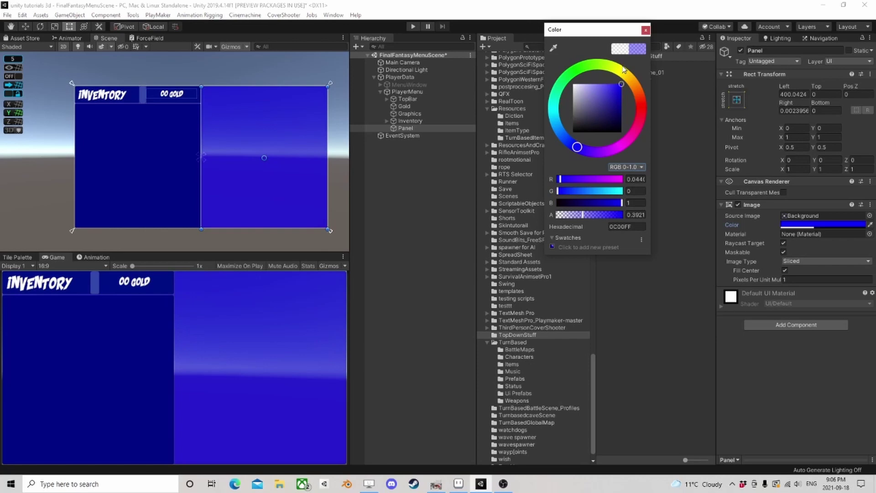
{"action": "left_click_drag", "start_coordinate": [603, 211], "coordinate": [635, 217]}
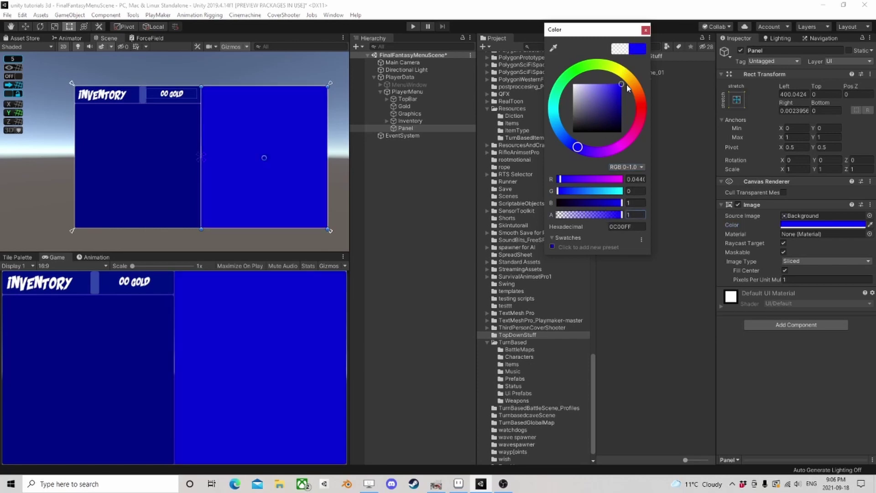
{"action": "left_click", "coordinate": [645, 30]}
Rename the blue right-half panel to Characters
{"action": "left_click", "coordinate": [412, 128]}
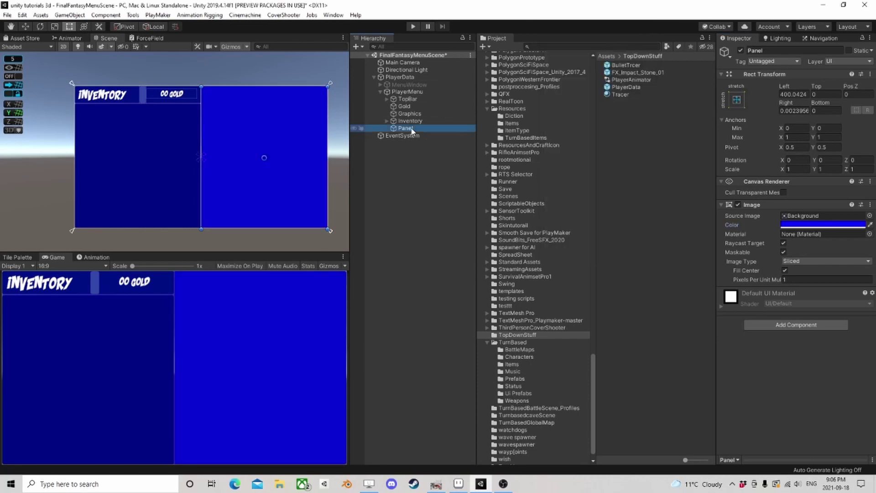
{"action": "left_click", "coordinate": [413, 129]}
{"action": "type", "text": "Characters"}
{"action": "key", "text": "Return"}
Create an empty child object under Characters and stretch it to about 346 by 406 inside the panel
{"action": "right_click", "coordinate": [418, 131]}
{"action": "left_click", "coordinate": [440, 213]}
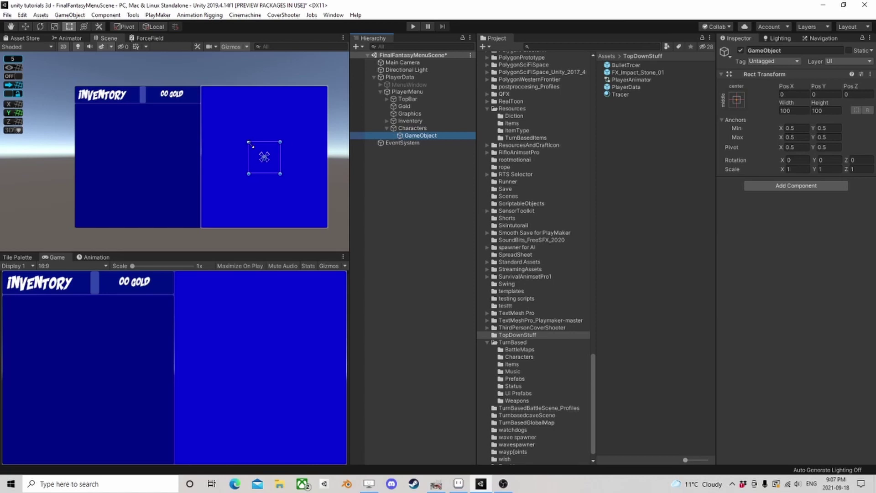
{"action": "left_click_drag", "start_coordinate": [249, 143], "coordinate": [209, 96]}
{"action": "left_click_drag", "start_coordinate": [281, 174], "coordinate": [319, 222]}
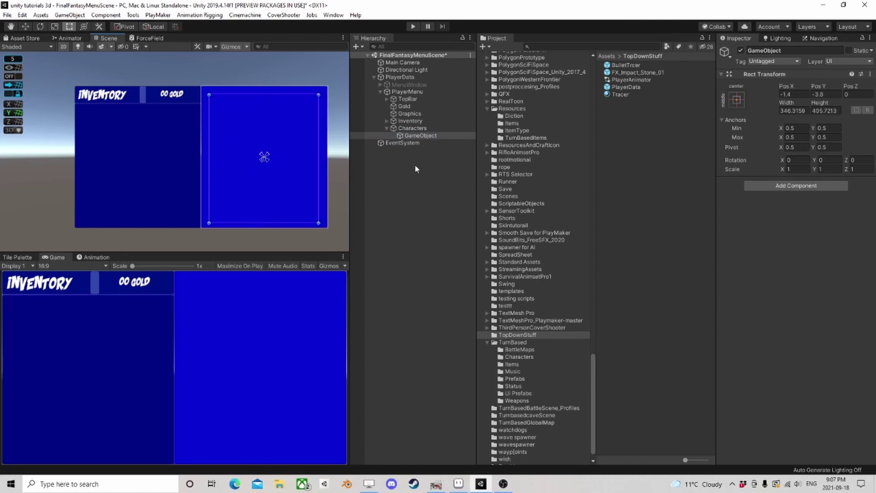
Add a Vertical Layout Group component to the empty object under Characters
{"action": "left_click", "coordinate": [417, 136]}
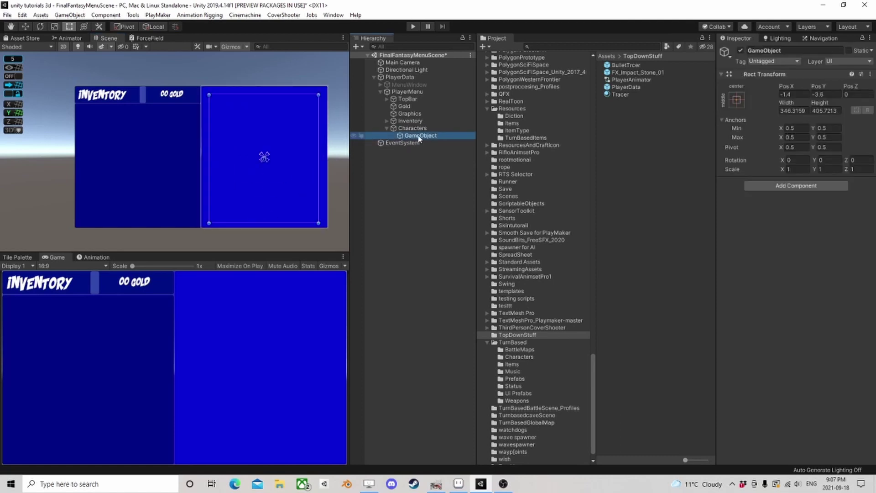
{"action": "right_click", "coordinate": [421, 137]}
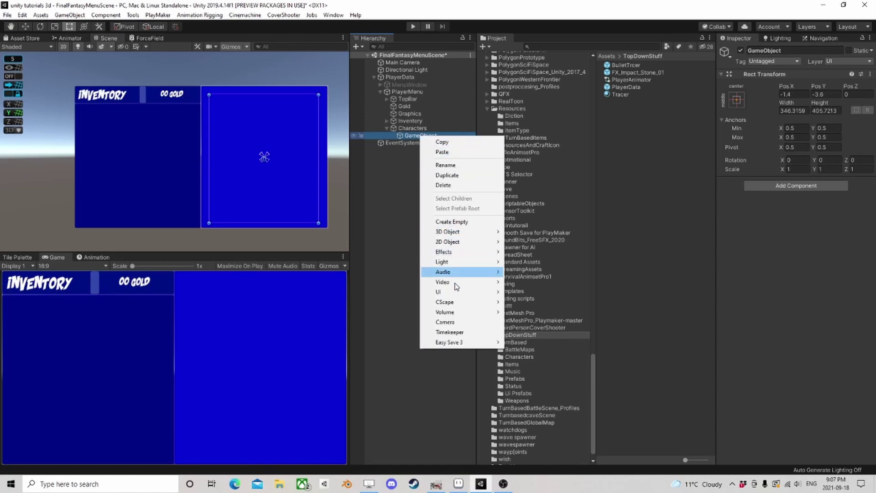
{"action": "left_click", "coordinate": [404, 187]}
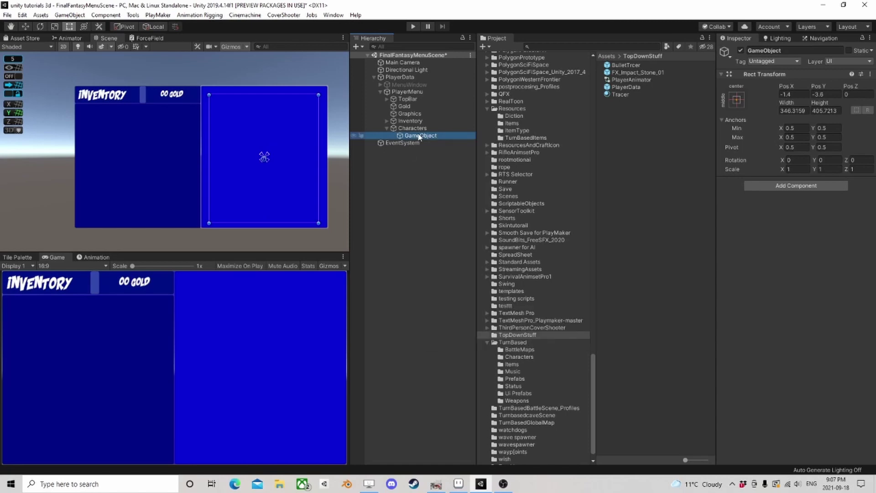
{"action": "left_click", "coordinate": [806, 186]}
{"action": "type", "text": "verti"}
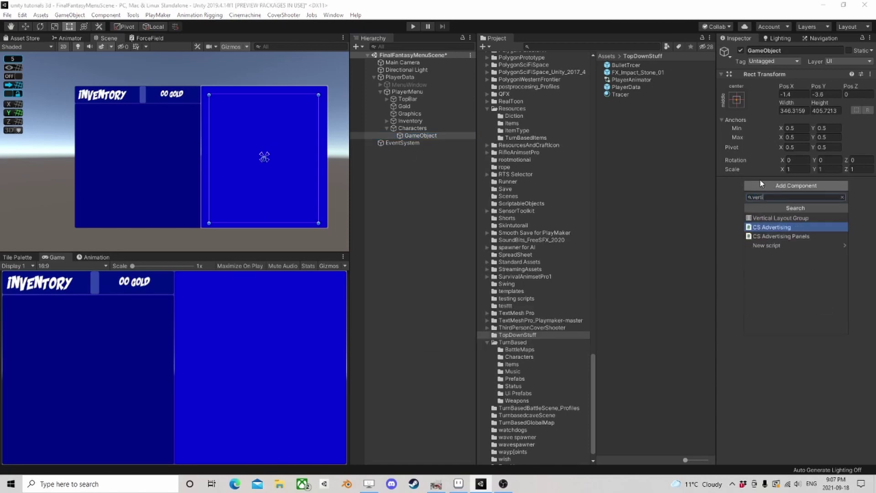
{"action": "left_click", "coordinate": [791, 218]}
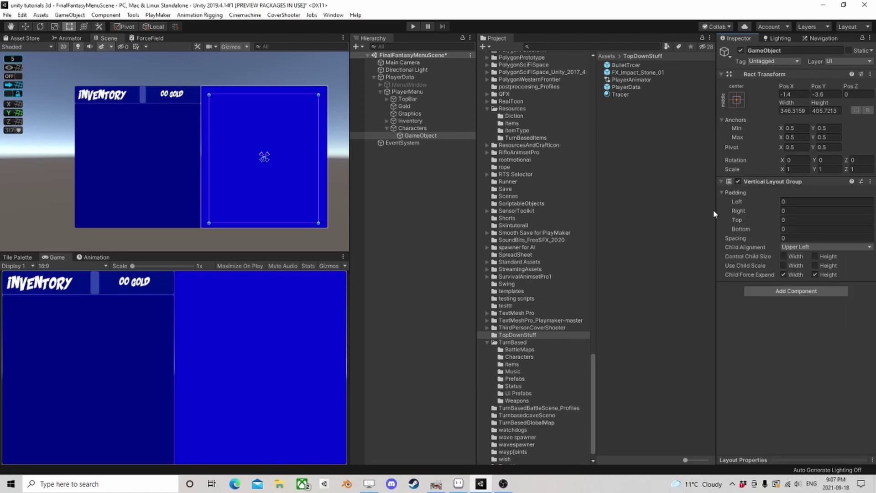
Add a UI panel inside the empty layout object and make its Vertical Layout Group control child width
{"action": "right_click", "coordinate": [416, 136]}
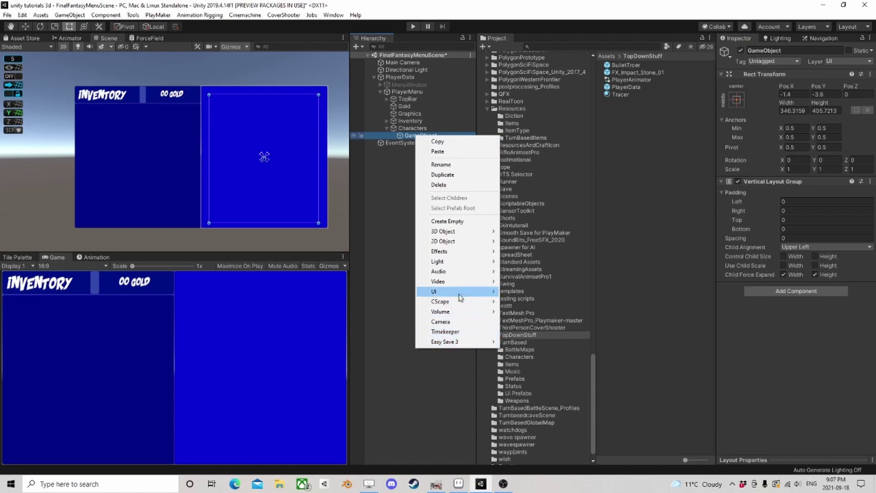
{"action": "mouse_move", "coordinate": [456, 291]}
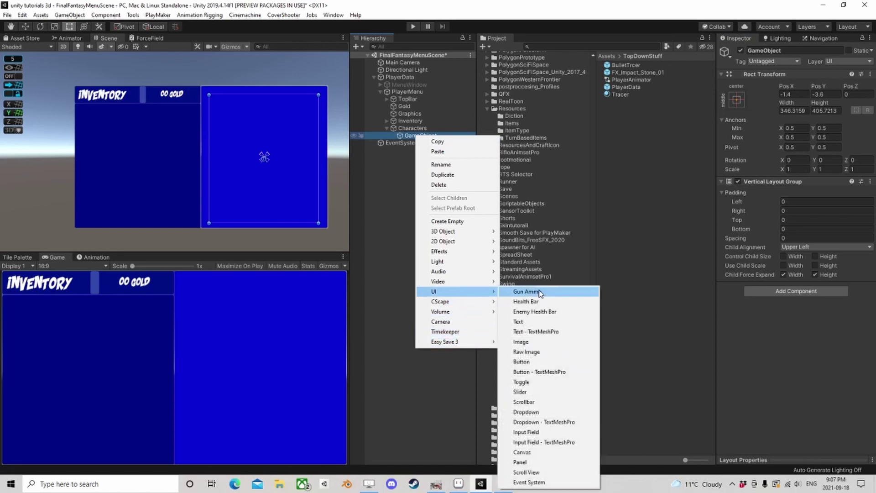
{"action": "left_click", "coordinate": [529, 462]}
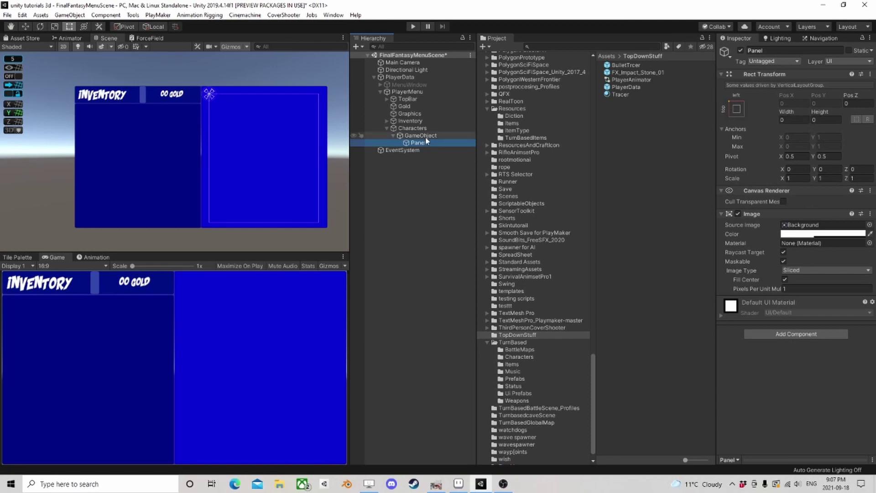
{"action": "left_click", "coordinate": [451, 137]}
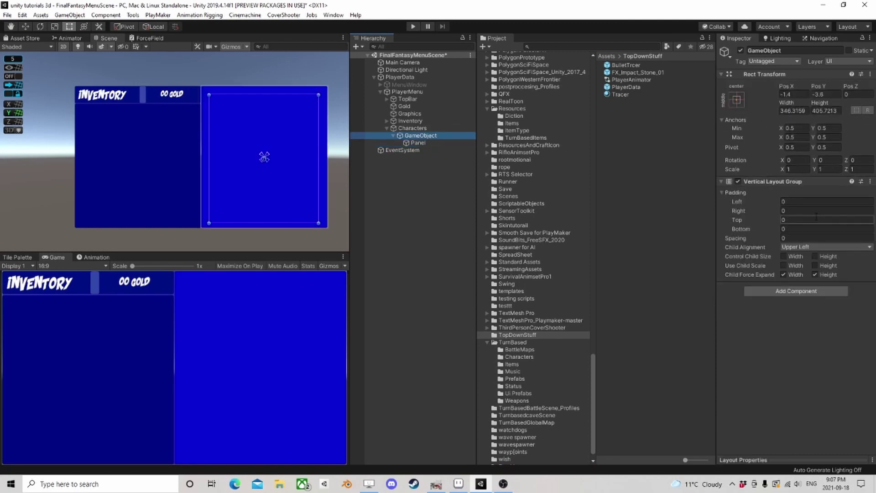
{"action": "left_click", "coordinate": [782, 255]}
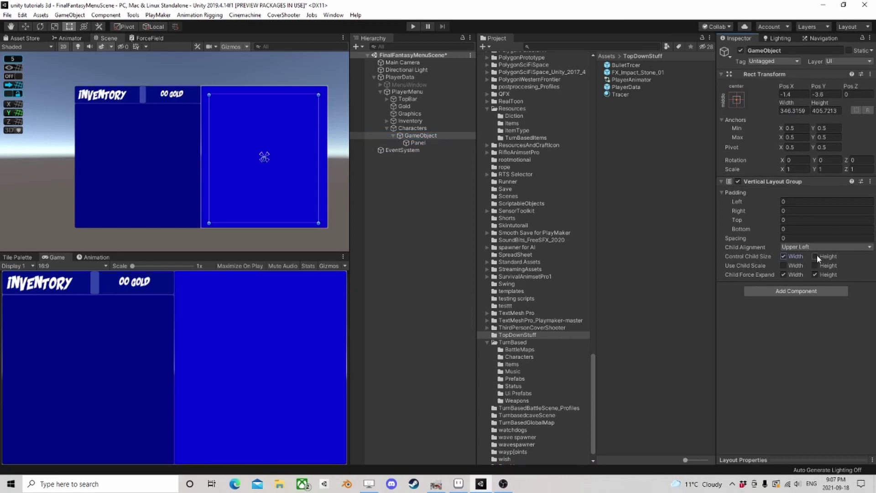
Set the height of the panel inside the layout group to 100
{"action": "left_click", "coordinate": [420, 143]}
{"action": "left_click", "coordinate": [820, 120]}
{"action": "left_click", "coordinate": [820, 120]}
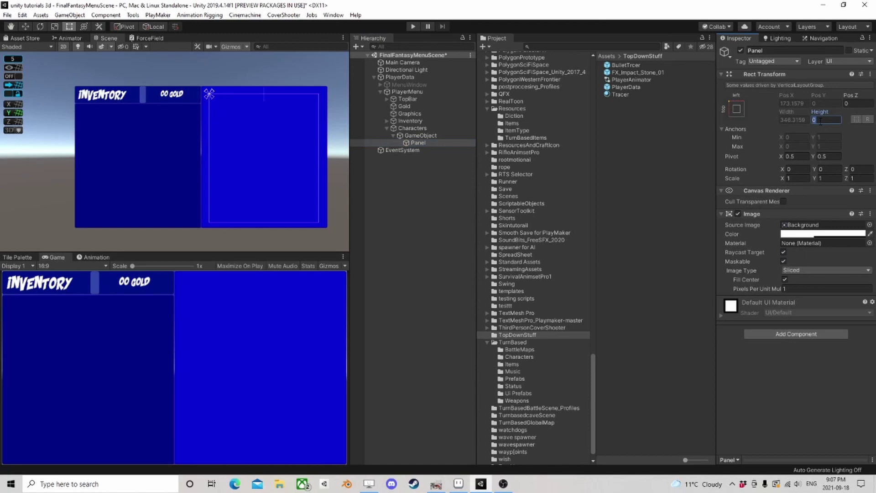
{"action": "type", "text": "50"}
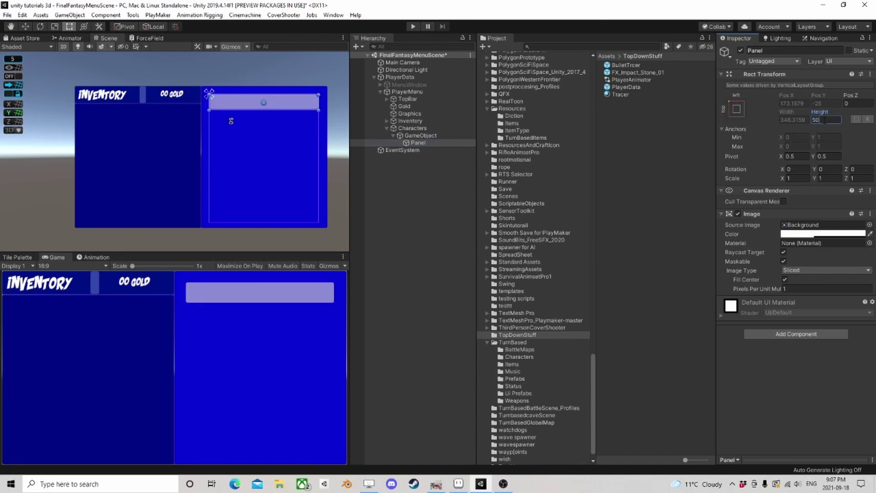
{"action": "type", "text": "75"}
{"action": "key", "text": "Return"}
{"action": "type", "text": "100"}
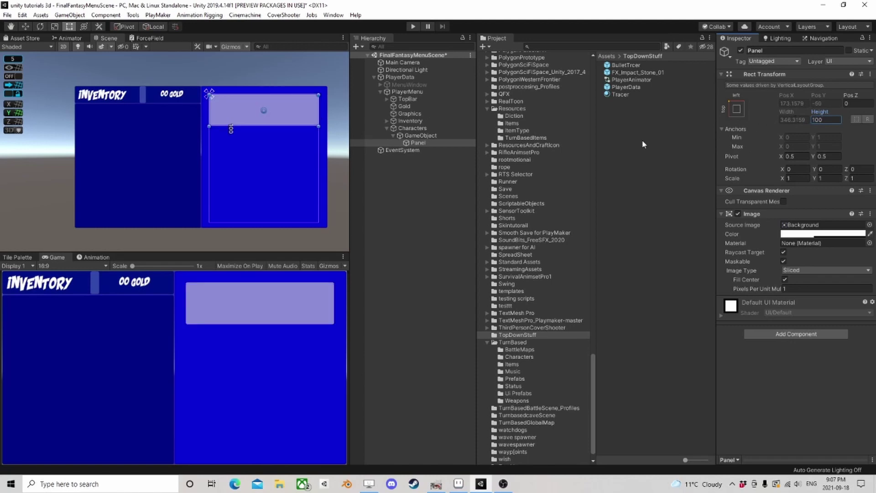
Duplicate the 100-high panel three times to stack four character slots
{"action": "left_click", "coordinate": [417, 144]}
{"action": "key", "text": "ctrl+d"}
{"action": "key", "text": "ctrl+d"}
{"action": "key", "text": "ctrl+d"}
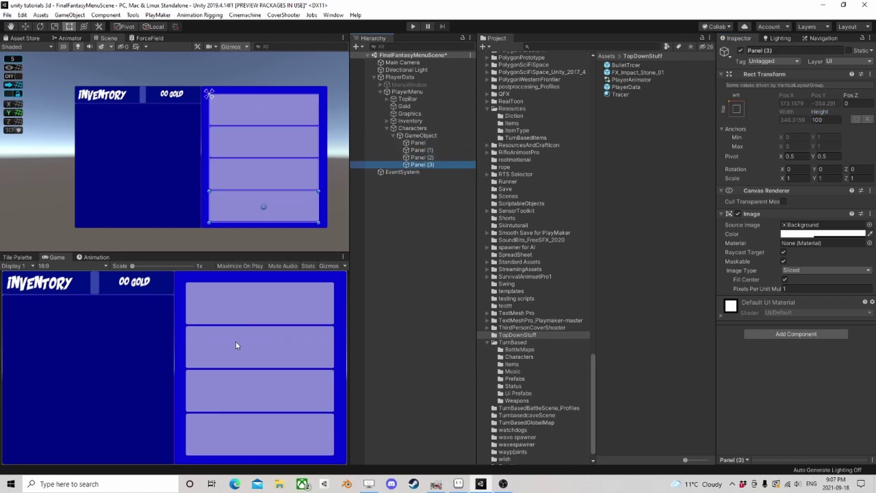
Set the image colour of all four slot panels to light blue 00AAFF with an alpha of 1
{"action": "left_click", "coordinate": [423, 144]}
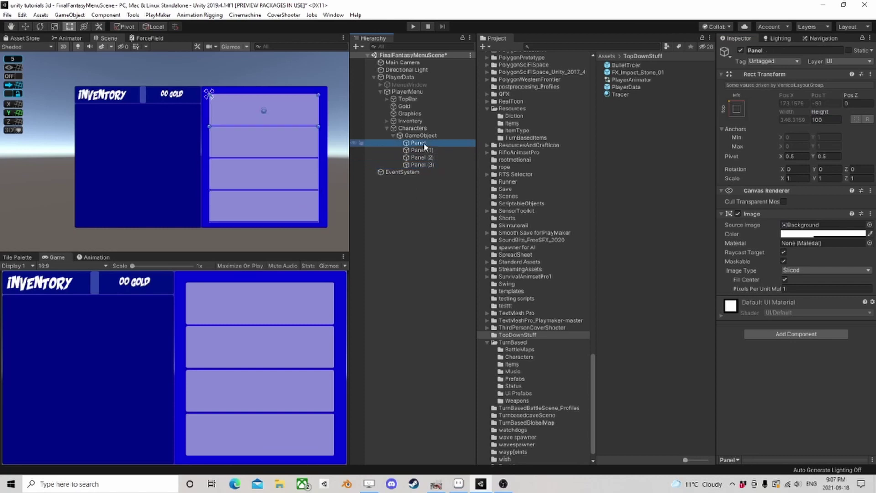
{"action": "left_click", "coordinate": [423, 164], "text": "shift"}
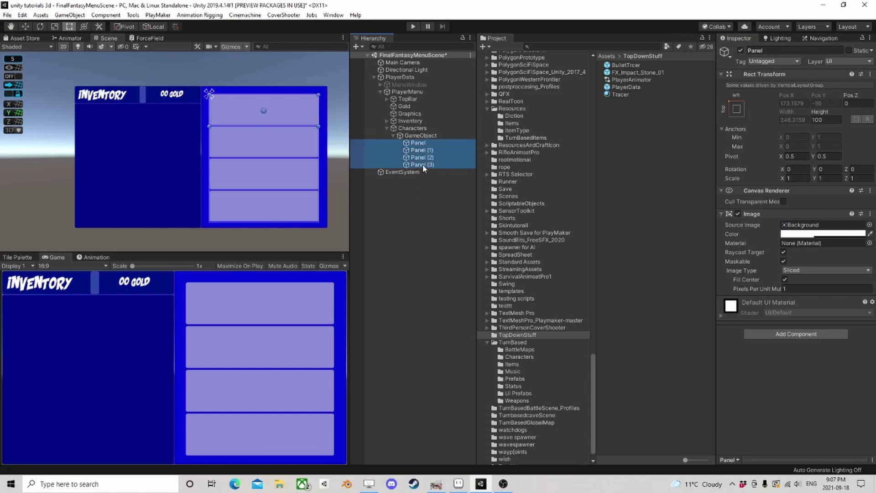
{"action": "left_click", "coordinate": [803, 234]}
{"action": "left_click_drag", "start_coordinate": [593, 215], "coordinate": [635, 216]}
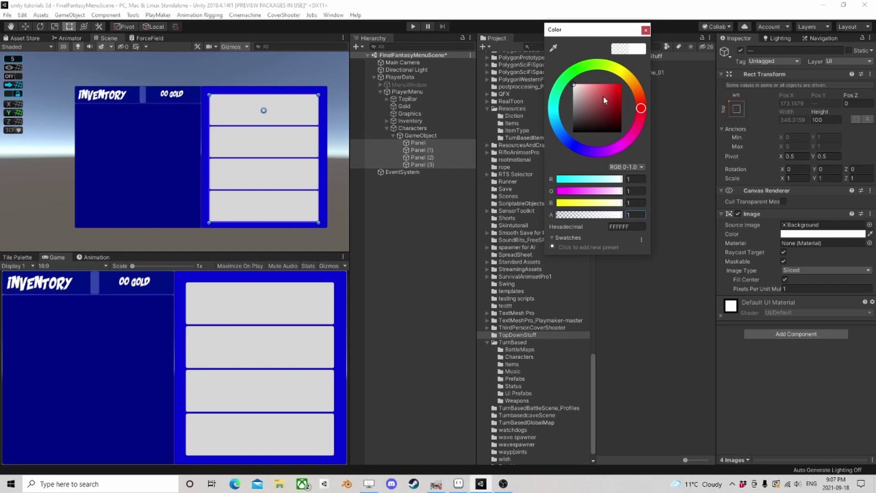
{"action": "left_click", "coordinate": [561, 123]}
{"action": "left_click_drag", "start_coordinate": [588, 112], "coordinate": [627, 76]}
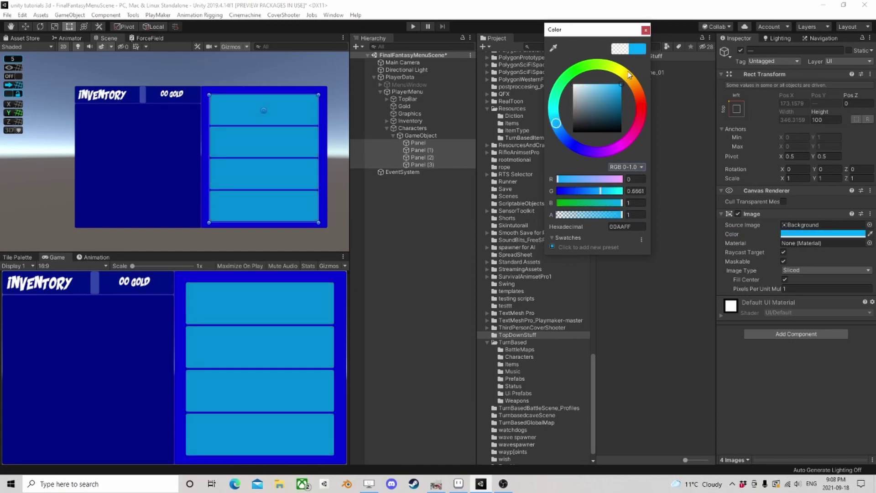
Change the four slot panels' image colour to blue 0072FF and rename the panels SlotA, SlotB, SlotC and SlotD
{"action": "left_click_drag", "start_coordinate": [556, 124], "coordinate": [565, 132]}
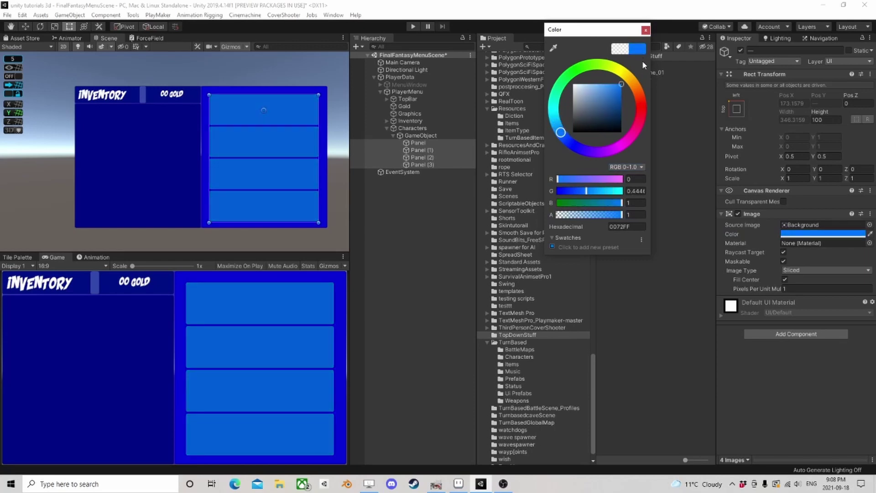
{"action": "left_click", "coordinate": [645, 30]}
{"action": "left_click", "coordinate": [426, 143]}
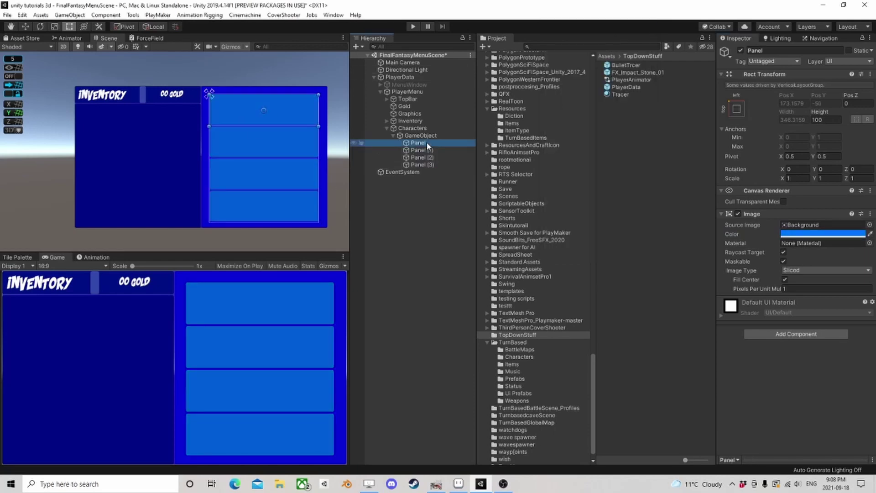
{"action": "left_click", "coordinate": [426, 143]}
{"action": "type", "text": "S"}
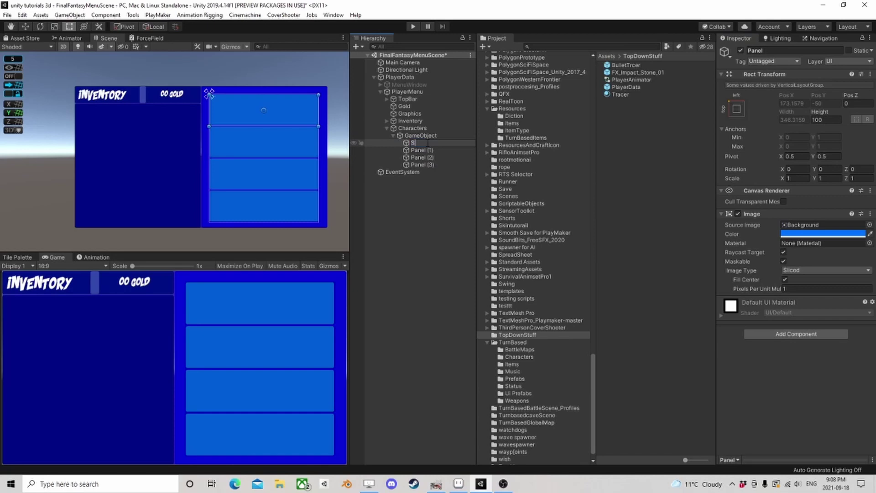
{"action": "type", "text": "lotA"}
{"action": "key", "text": "Return"}
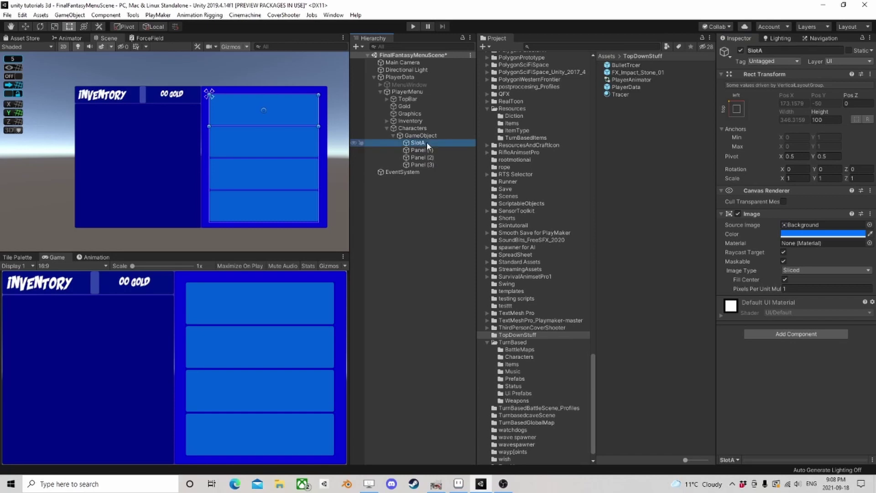
{"action": "double_click", "coordinate": [422, 150]}
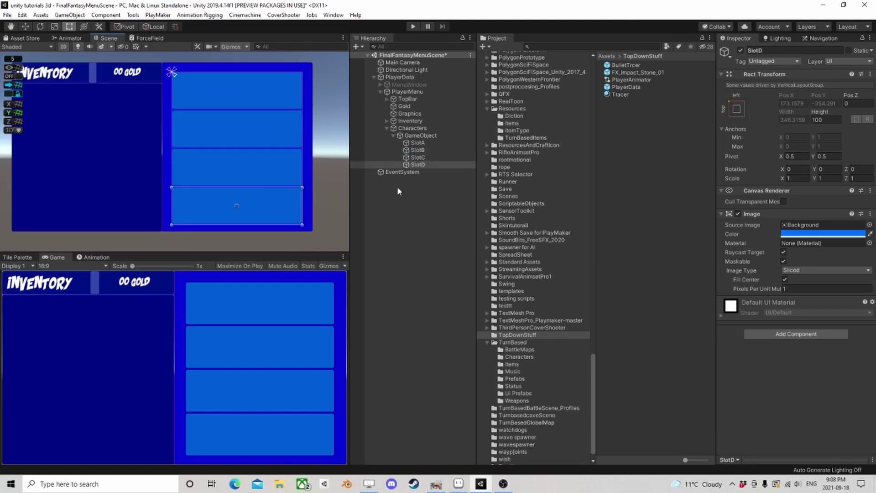
{"action": "left_click", "coordinate": [424, 210]}
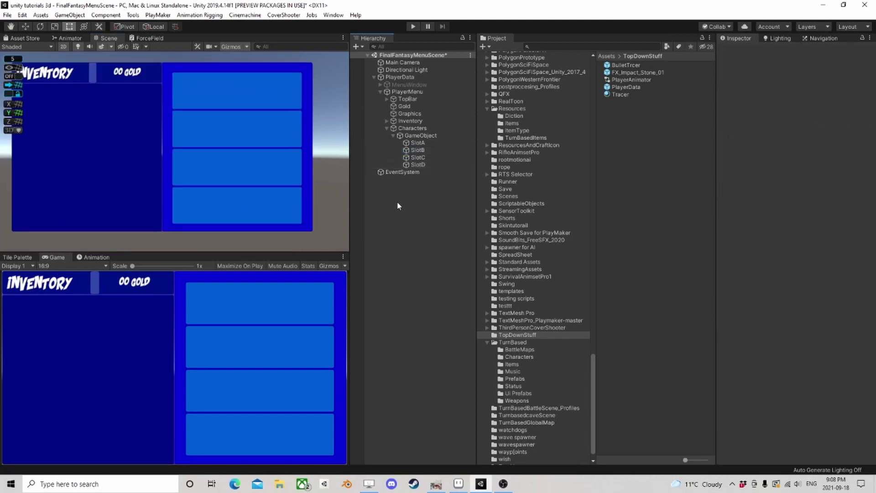
Collapse the Characters group and the whole PlayerMenu branch in the hierarchy, toggling PlayerMenu off and back on
{"action": "left_click", "coordinate": [417, 142]}
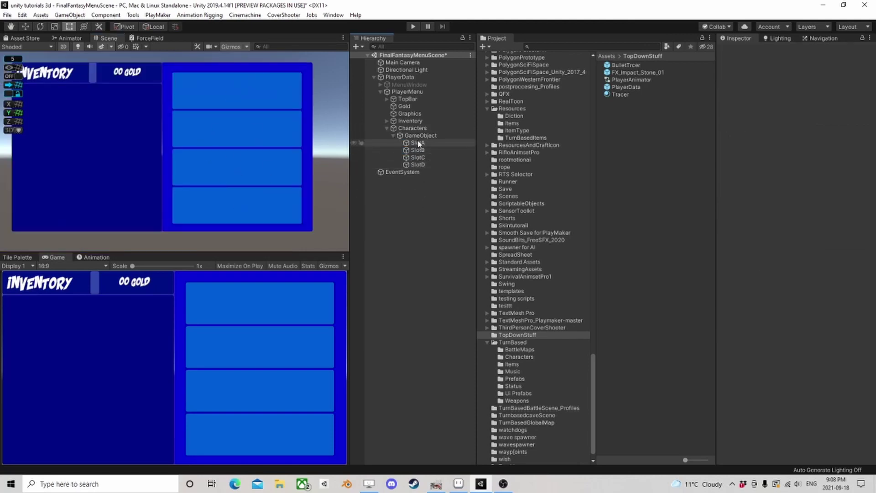
{"action": "left_click", "coordinate": [417, 163], "text": "shift"}
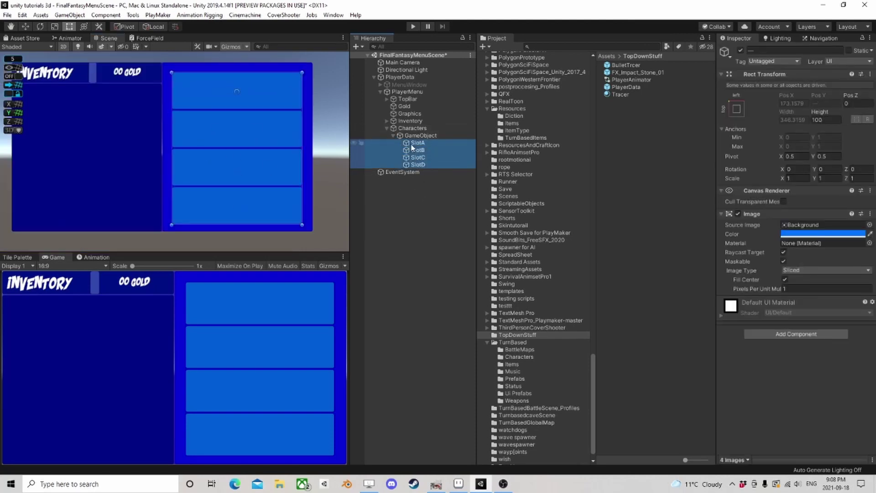
{"action": "left_click", "coordinate": [393, 135]}
{"action": "left_click", "coordinate": [387, 129]}
{"action": "left_click", "coordinate": [407, 92]}
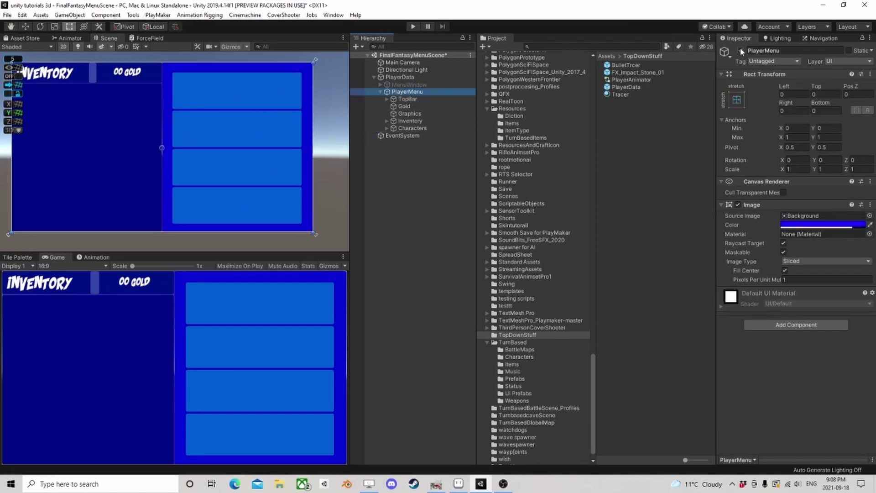
{"action": "left_click", "coordinate": [380, 92]}
{"action": "left_click", "coordinate": [381, 93]}
{"action": "left_click", "coordinate": [381, 92]}
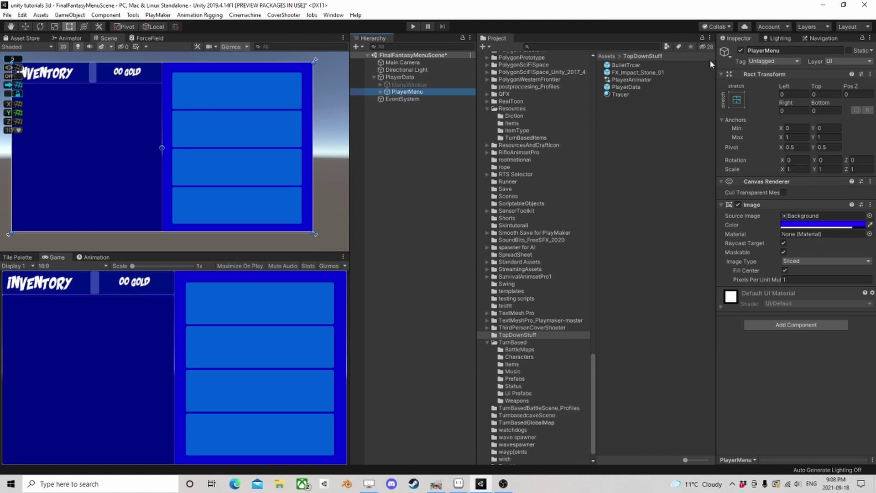
{"action": "left_click", "coordinate": [741, 51]}
{"action": "left_click", "coordinate": [741, 51]}
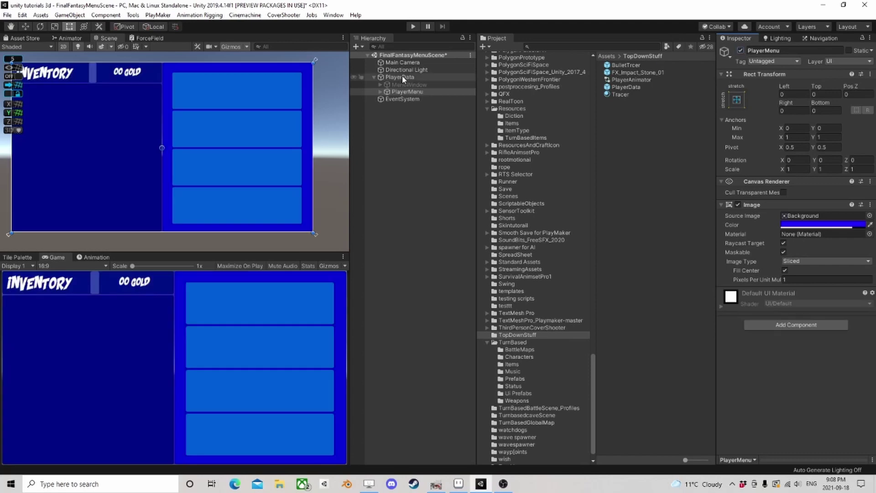
Add a UI panel under PlayerData and shrink it to the canvas's lower-left area, with offsets of about 321 top and 401 right
{"action": "right_click", "coordinate": [402, 77]}
{"action": "mouse_move", "coordinate": [423, 234]}
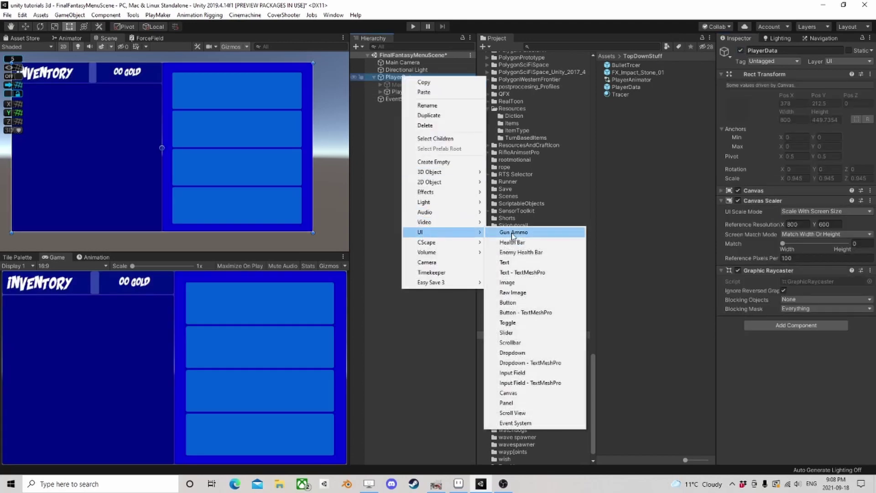
{"action": "left_click", "coordinate": [506, 402]}
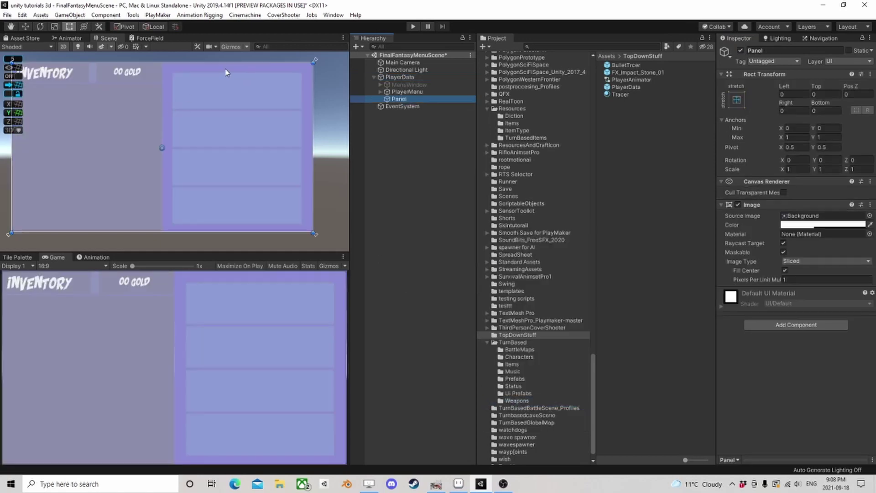
{"action": "left_click_drag", "start_coordinate": [313, 62], "coordinate": [161, 184]}
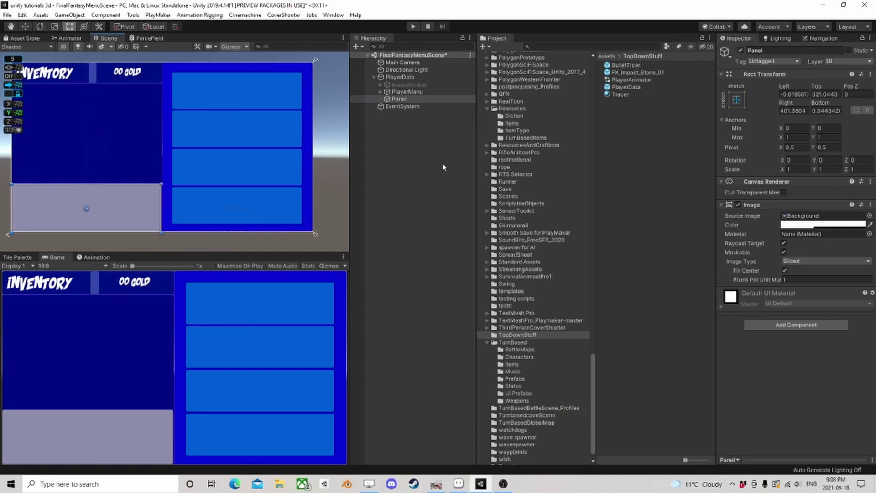
Set the new panel's image colour to dark navy 000855 with an alpha of 1
{"action": "left_click", "coordinate": [816, 224]}
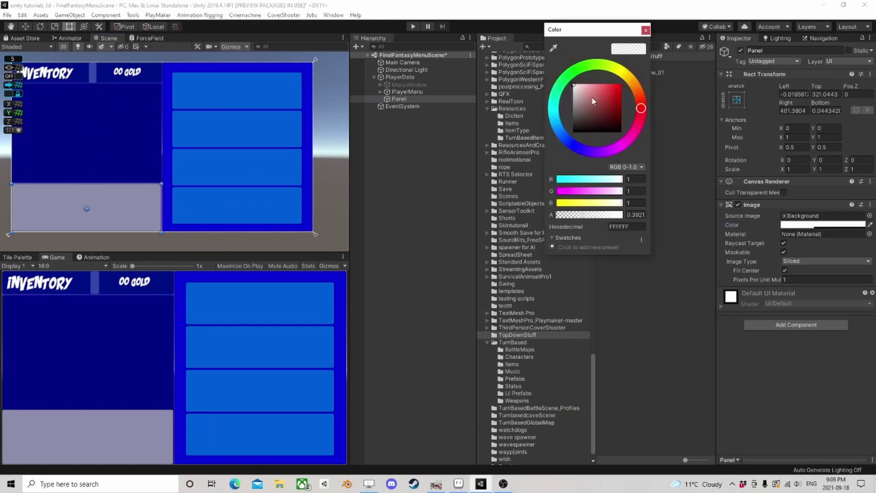
{"action": "left_click", "coordinate": [574, 142]}
{"action": "left_click", "coordinate": [621, 84]}
{"action": "left_click_drag", "start_coordinate": [621, 85], "coordinate": [626, 132]}
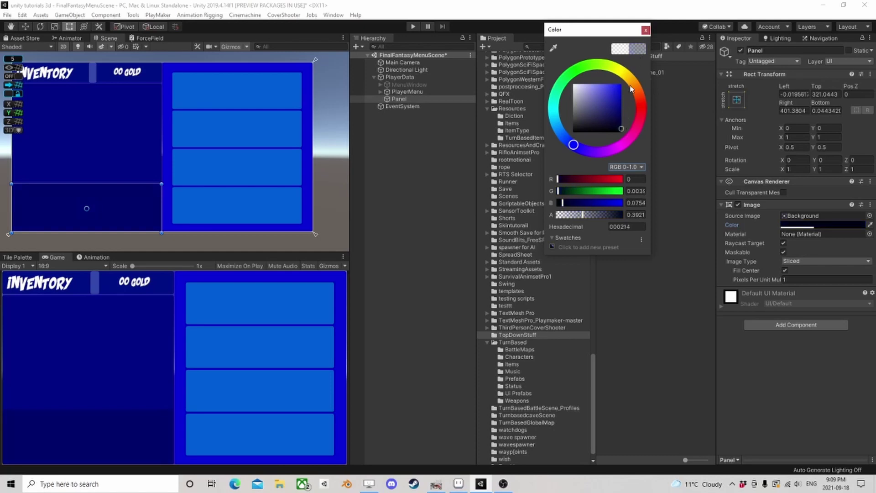
{"action": "left_click_drag", "start_coordinate": [606, 213], "coordinate": [642, 215]}
{"action": "left_click", "coordinate": [616, 122]}
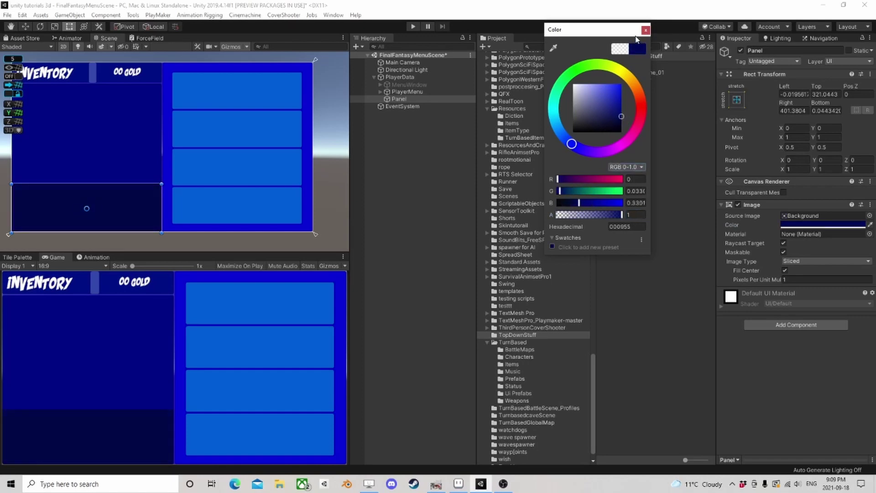
{"action": "left_click", "coordinate": [603, 41]}
Rename the navy panel under PlayerData as Save/Load
{"action": "left_click", "coordinate": [412, 100]}
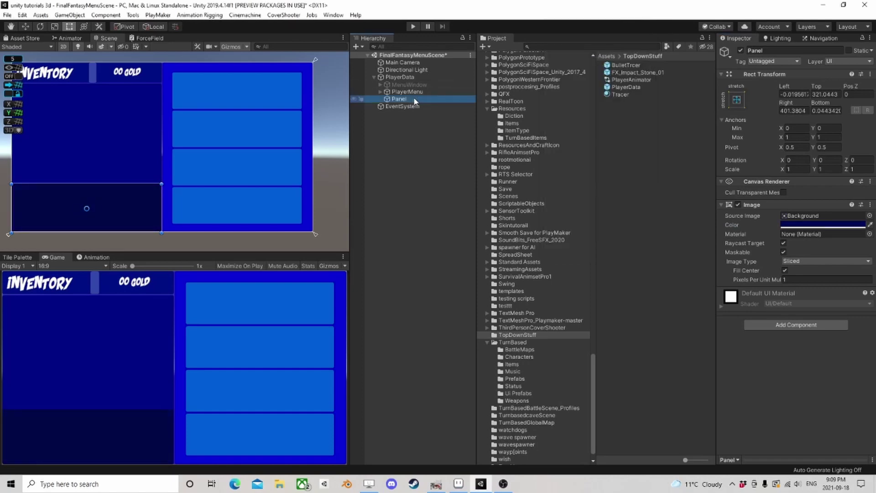
{"action": "left_click", "coordinate": [413, 99]}
{"action": "type", "text": "Save/"}
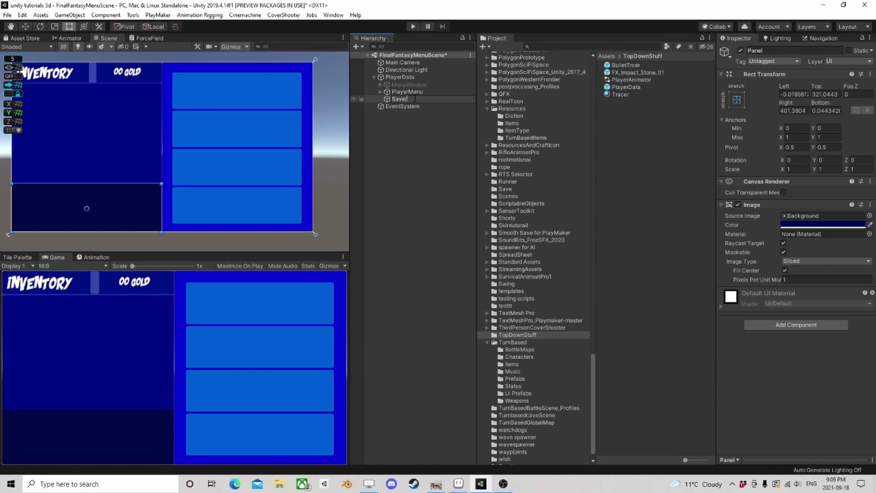
{"action": "type", "text": "Load"}
{"action": "key", "text": "Return"}
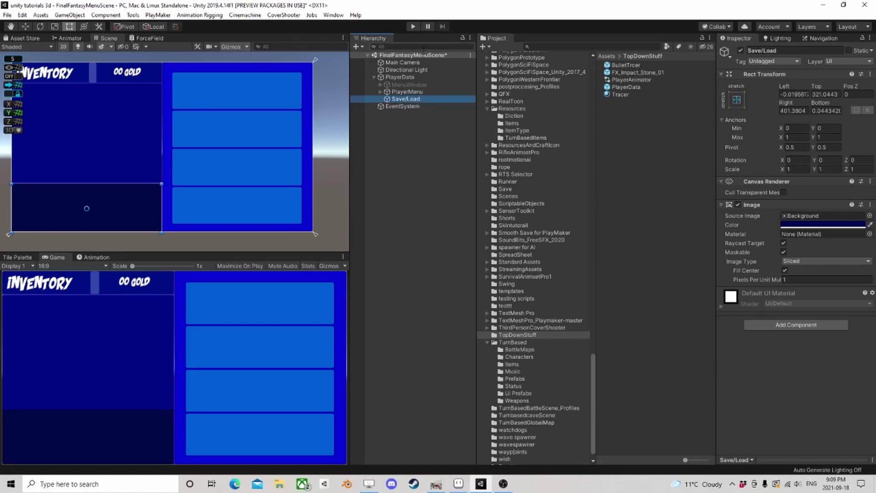
Add a UI button inside the Save/Load panel and duplicate it
{"action": "right_click", "coordinate": [402, 100]}
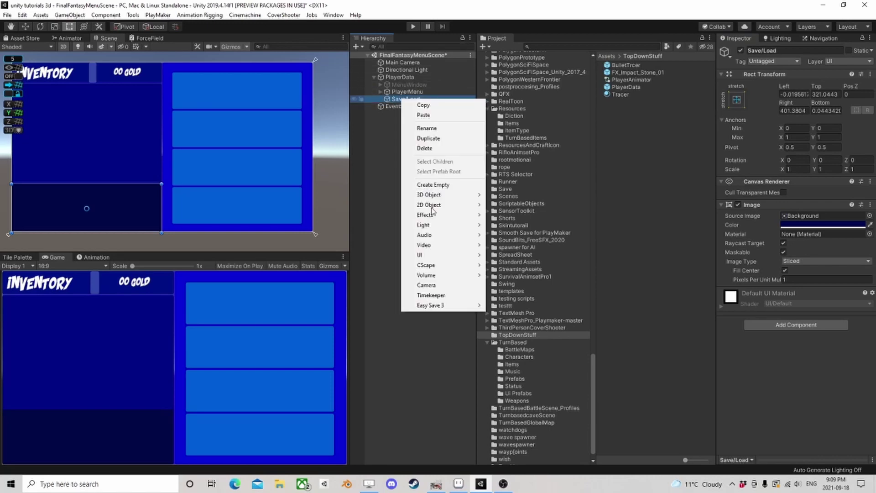
{"action": "mouse_move", "coordinate": [434, 255]}
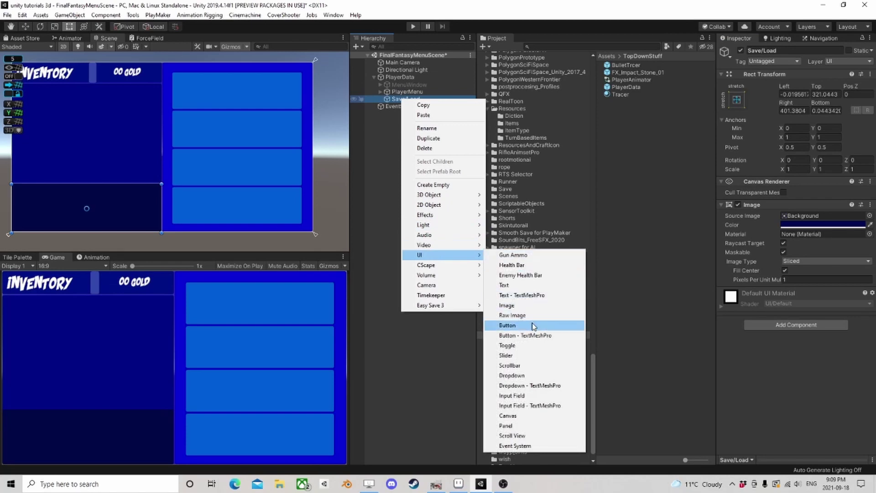
{"action": "left_click", "coordinate": [507, 325]}
{"action": "key", "text": "ctrl+d"}
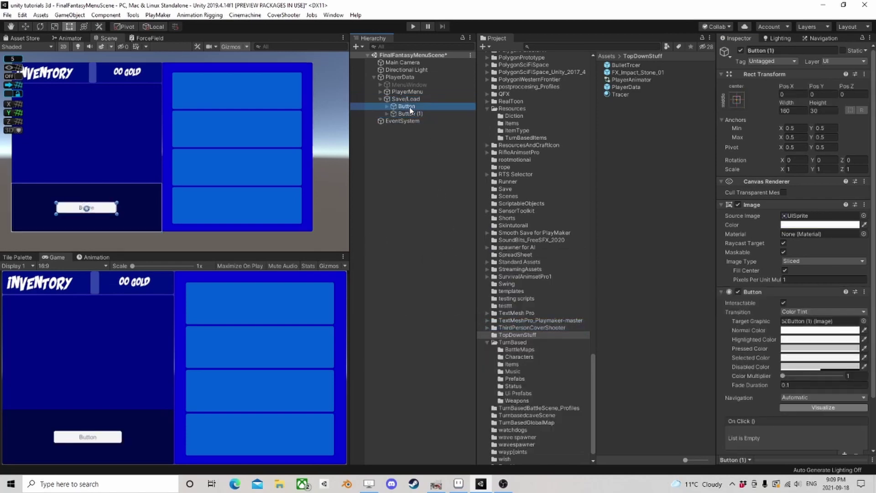
Move the two buttons side by side in the Save/Load panel, at Pos X of about -108 and 96
{"action": "left_click", "coordinate": [25, 26]}
{"action": "left_click_drag", "start_coordinate": [97, 207], "coordinate": [56, 206]}
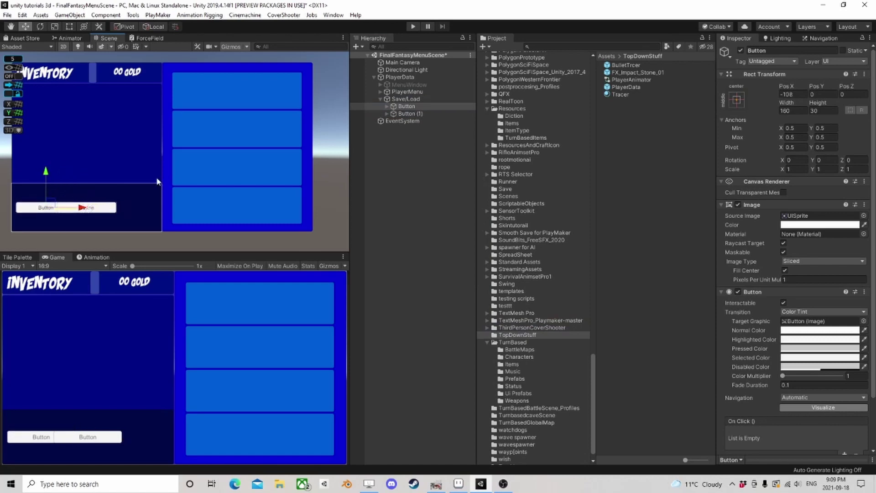
{"action": "left_click", "coordinate": [410, 113]}
{"action": "left_click_drag", "start_coordinate": [123, 208], "coordinate": [158, 208]}
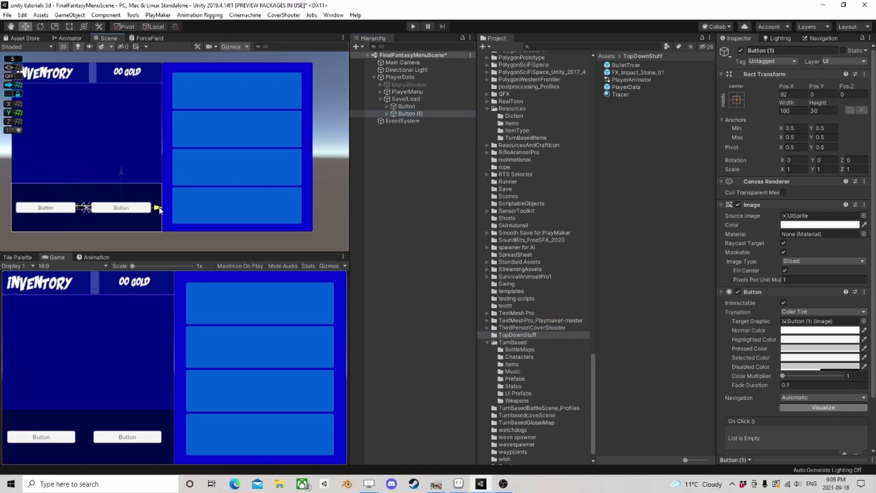
Set the first button's label text to Save and the second button's label text to Load
{"action": "left_click", "coordinate": [405, 107]}
{"action": "left_click", "coordinate": [387, 106]}
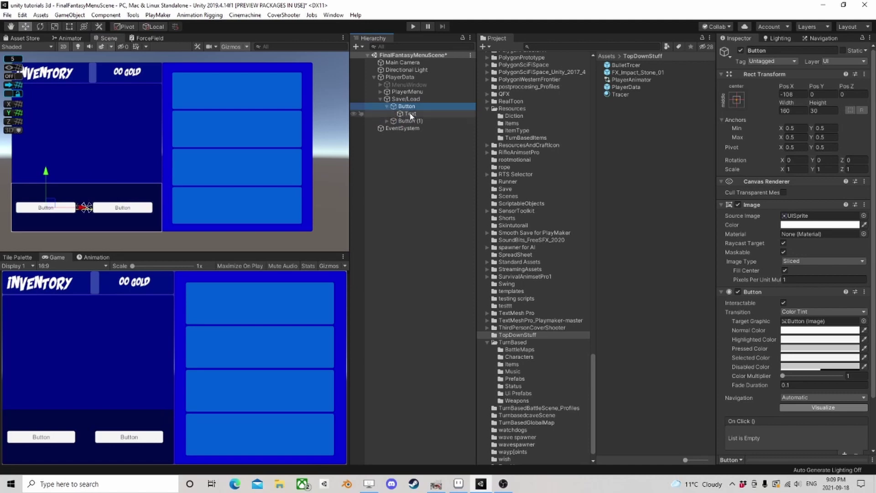
{"action": "left_click", "coordinate": [410, 114]}
{"action": "left_click", "coordinate": [735, 228]}
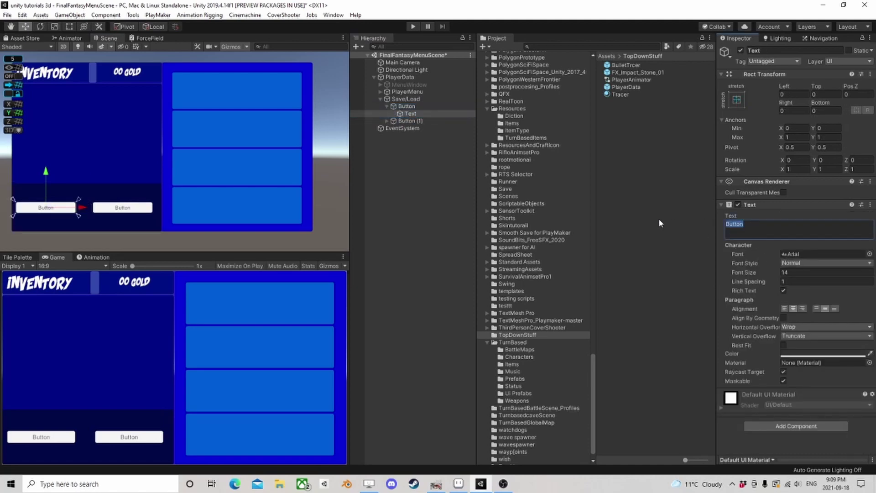
{"action": "type", "text": "Save"}
{"action": "left_click", "coordinate": [388, 121]}
{"action": "left_click", "coordinate": [407, 120]}
{"action": "left_click", "coordinate": [410, 129]}
{"action": "left_click", "coordinate": [759, 222]}
{"action": "type", "text": "Load"}
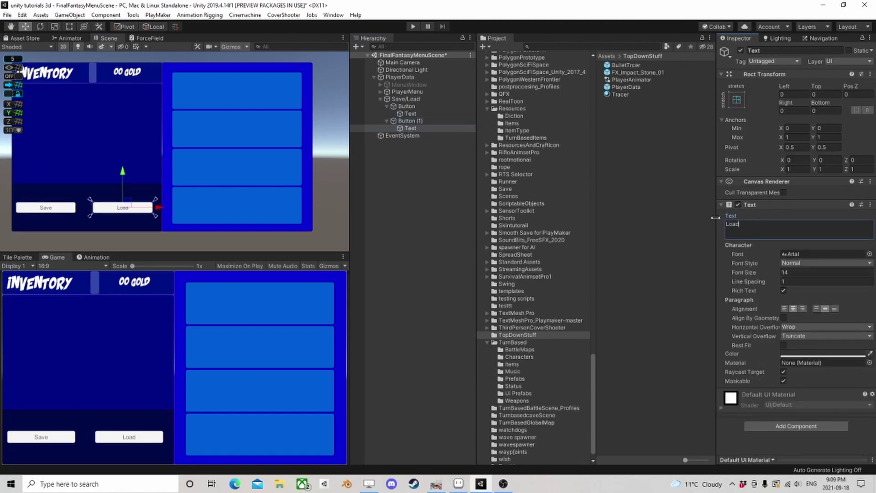
Rename the two button objects Load and Save to match their labels, and collapse the Save/Load branch
{"action": "left_click", "coordinate": [413, 122]}
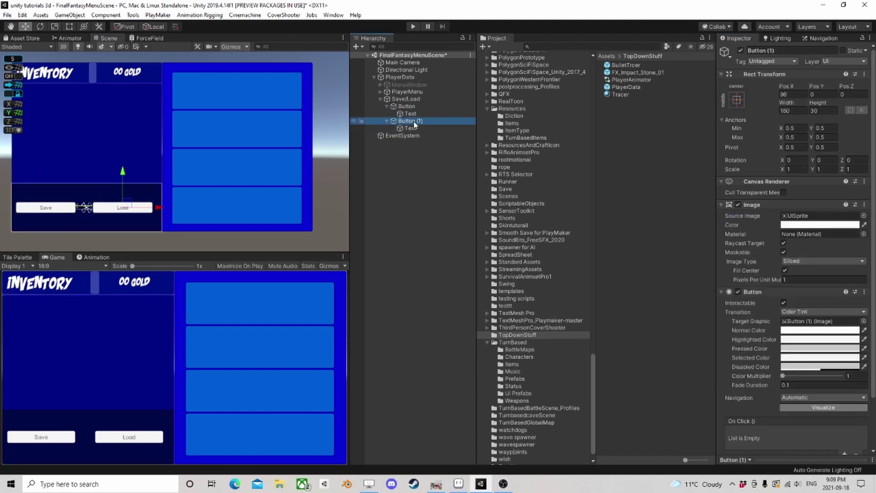
{"action": "key", "text": "F2"}
{"action": "type", "text": "Load"}
{"action": "key", "text": "Return"}
{"action": "left_click", "coordinate": [406, 106]}
{"action": "key", "text": "F2"}
{"action": "type", "text": "Save"}
{"action": "key", "text": "Return"}
{"action": "left_click", "coordinate": [413, 168]}
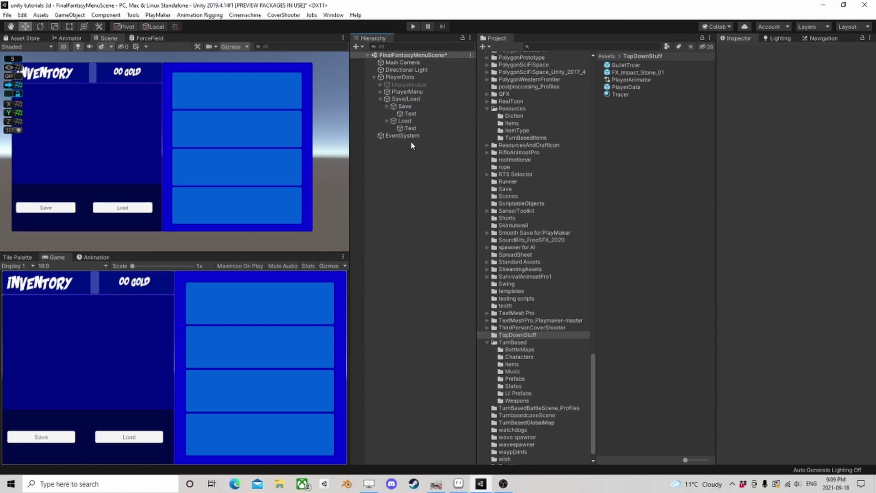
{"action": "left_click", "coordinate": [387, 106]}
{"action": "left_click", "coordinate": [387, 113]}
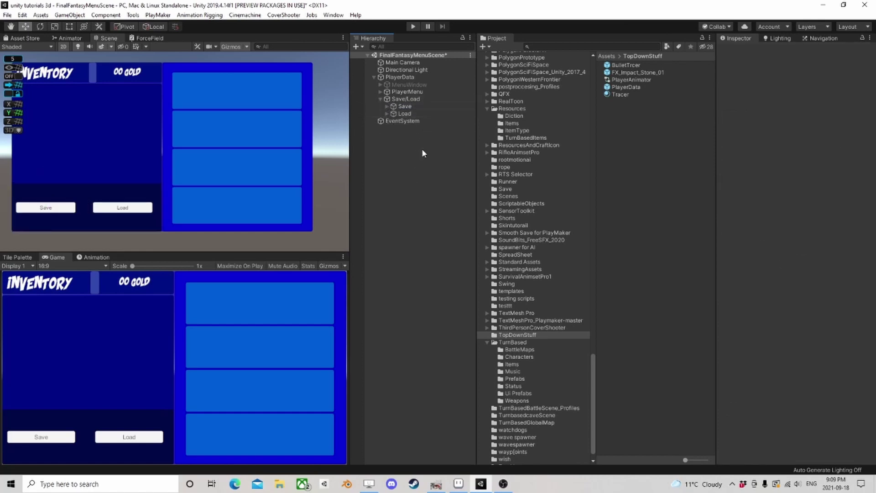
{"action": "left_click", "coordinate": [380, 99]}
Toggle the active state of MenuWindow, and of PlayerMenu and Save/Load together, to preview the menu windows
{"action": "left_click", "coordinate": [409, 84]}
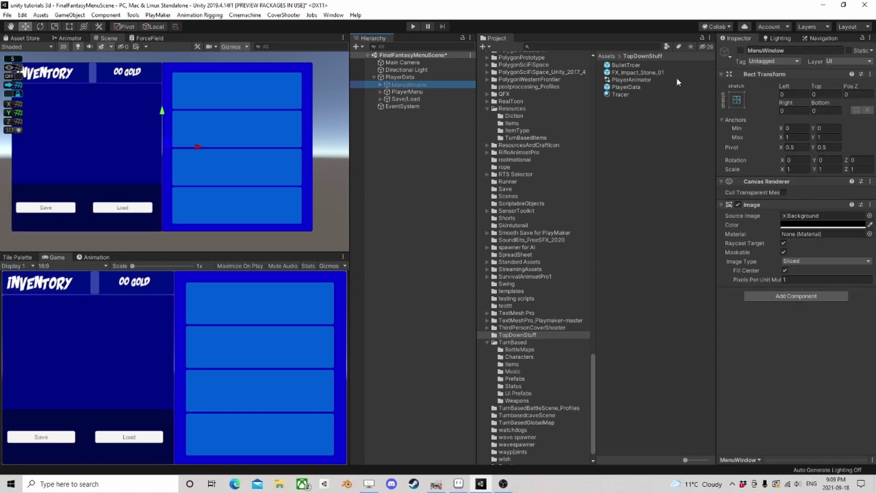
{"action": "left_click", "coordinate": [740, 51]}
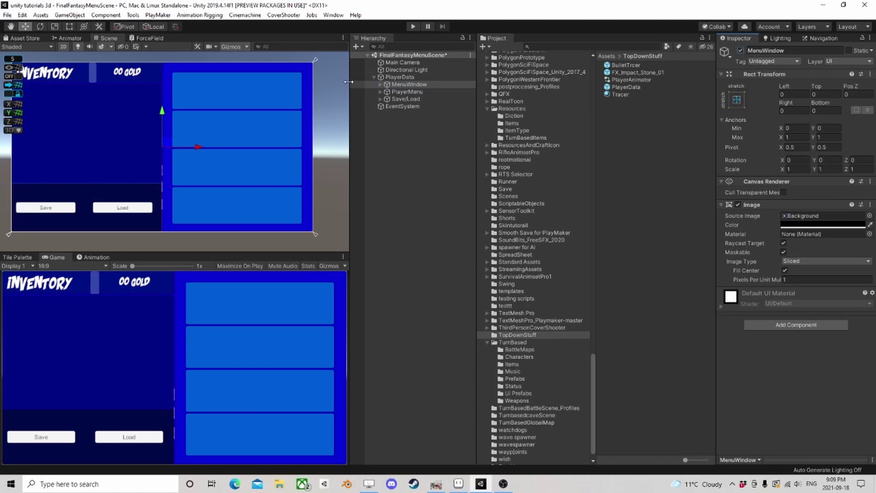
{"action": "left_click", "coordinate": [402, 99], "text": "shift"}
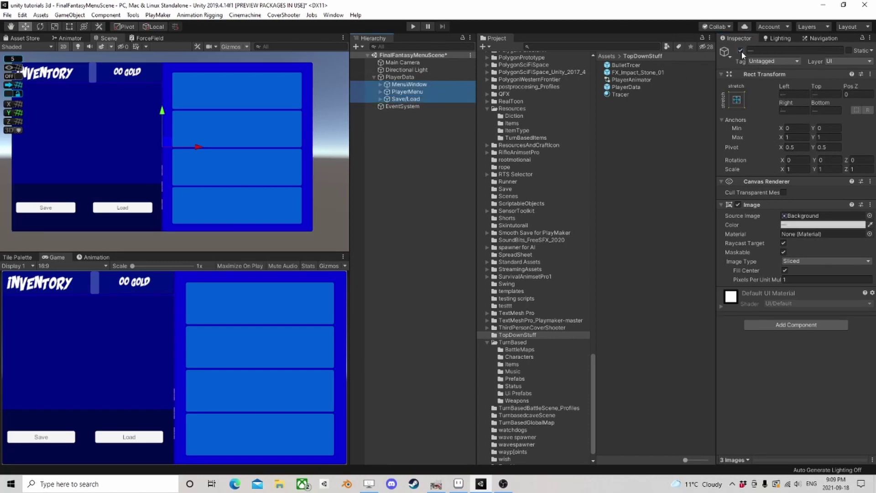
{"action": "left_click", "coordinate": [740, 52]}
{"action": "left_click", "coordinate": [420, 84]}
{"action": "left_click", "coordinate": [741, 50]}
{"action": "left_click", "coordinate": [741, 50]}
{"action": "left_click", "coordinate": [396, 93]}
{"action": "left_click", "coordinate": [406, 100], "text": "shift"}
{"action": "left_click", "coordinate": [740, 50]}
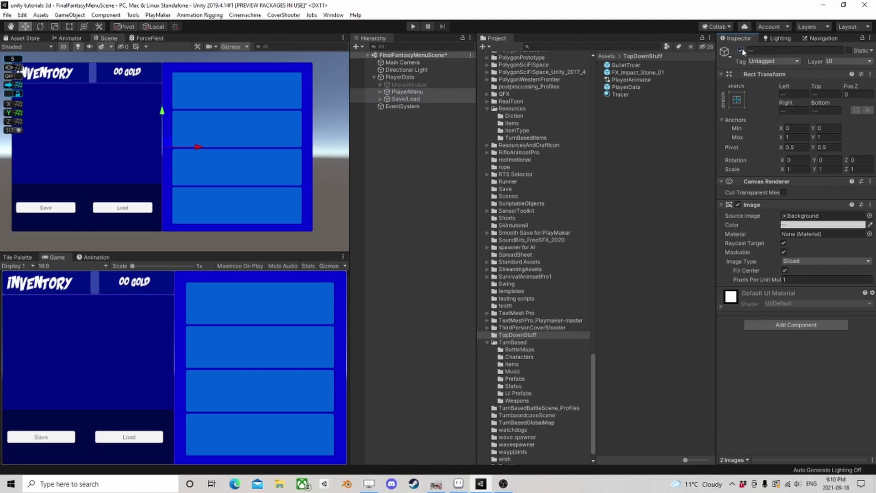
Reactivate MenuWindow, select it with PlayerMenu and Save/Load, and deactivate all three windows together
{"action": "left_click", "coordinate": [420, 85]}
{"action": "left_click", "coordinate": [741, 50]}
{"action": "left_click", "coordinate": [396, 99]}
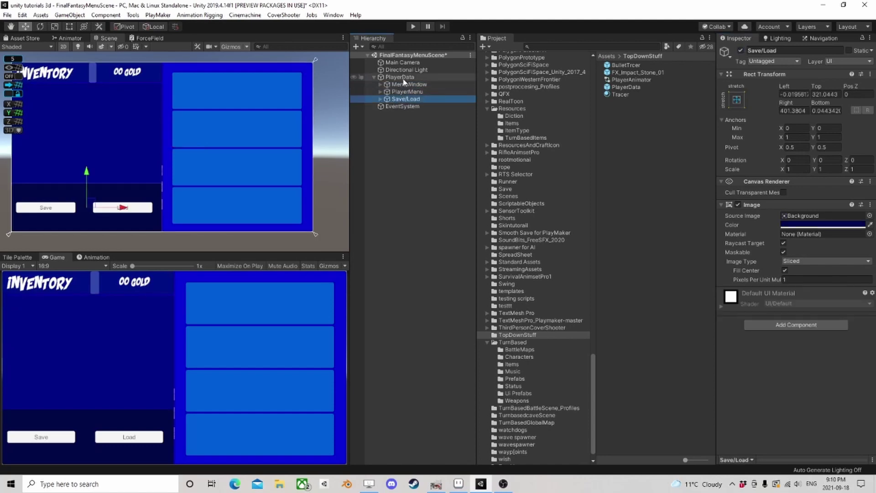
{"action": "left_click", "coordinate": [399, 85], "text": "shift"}
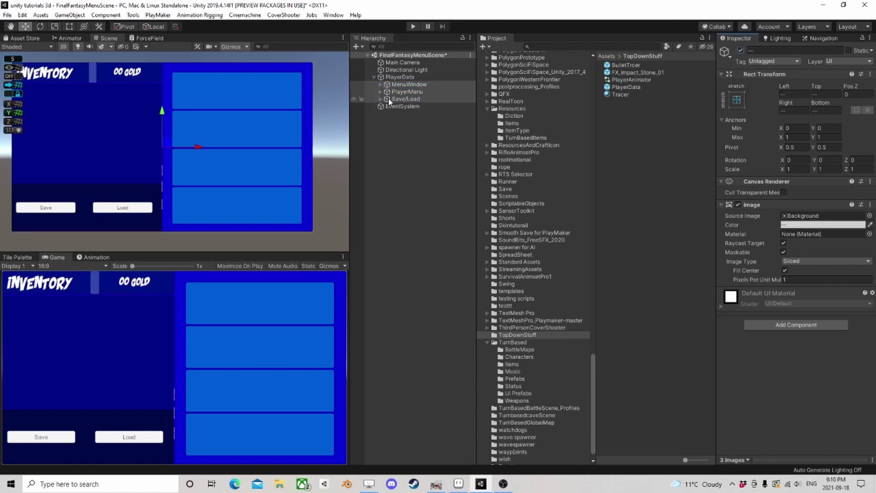
{"action": "left_click", "coordinate": [403, 100]}
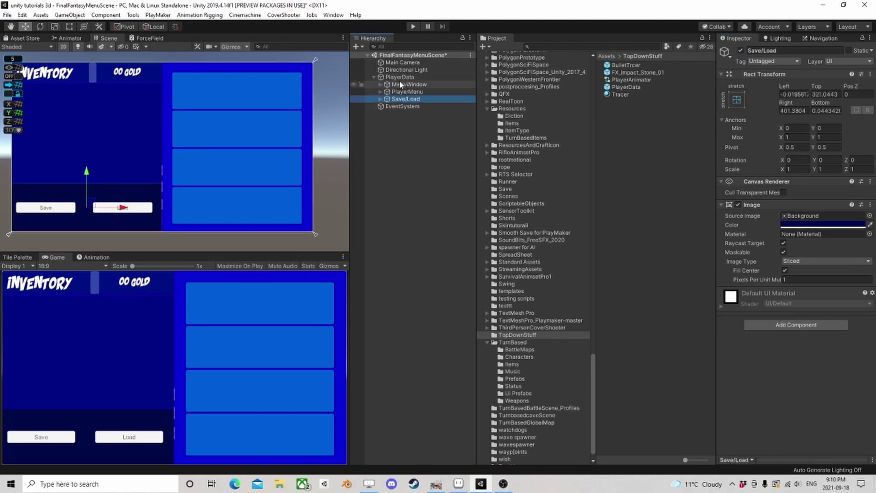
{"action": "left_click", "coordinate": [403, 85], "text": "shift"}
{"action": "left_click", "coordinate": [740, 50]}
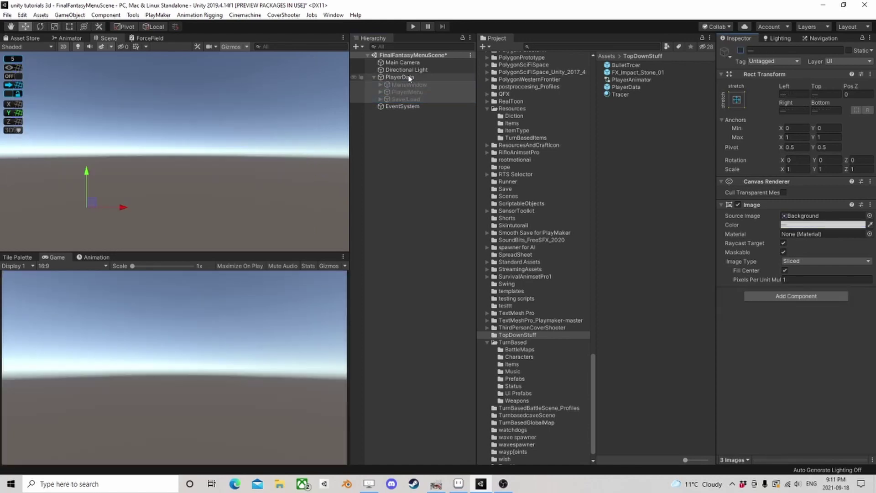
Create an empty child object named BattleHuD under PlayerData and add a UI panel inside it
{"action": "left_click", "coordinate": [399, 77]}
{"action": "right_click", "coordinate": [401, 77]}
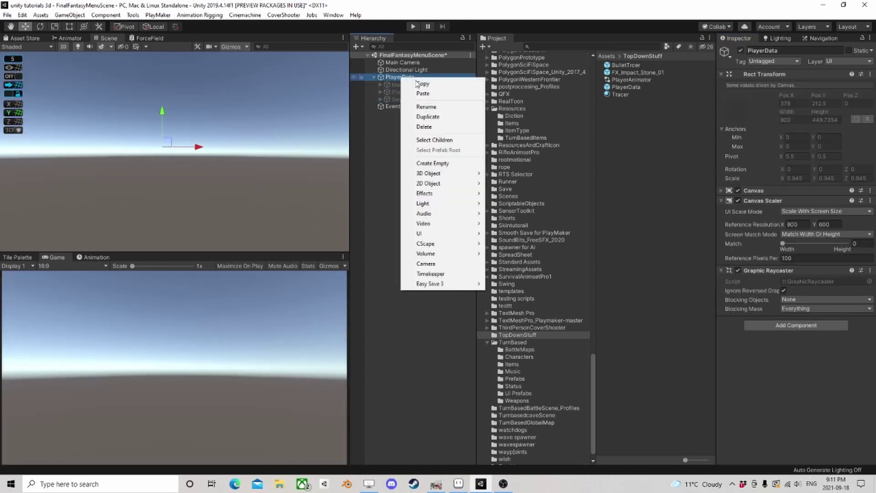
{"action": "left_click", "coordinate": [433, 163]}
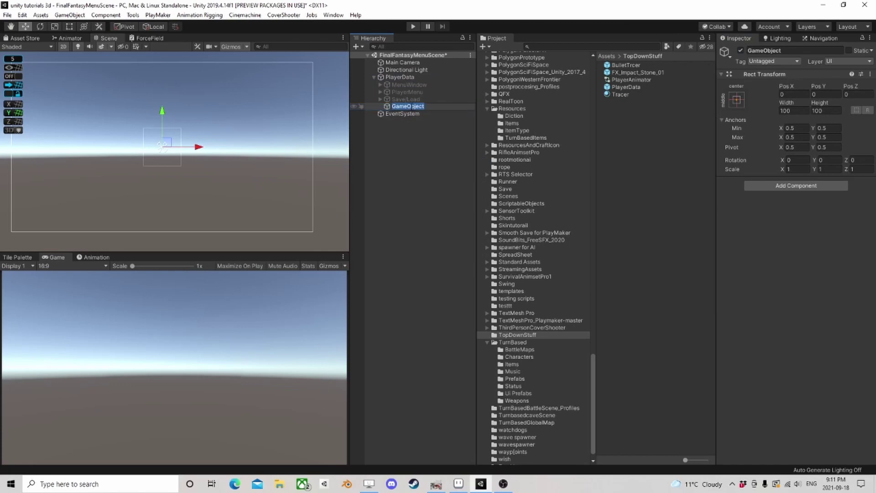
{"action": "type", "text": "BattleHuD"}
{"action": "key", "text": "Return"}
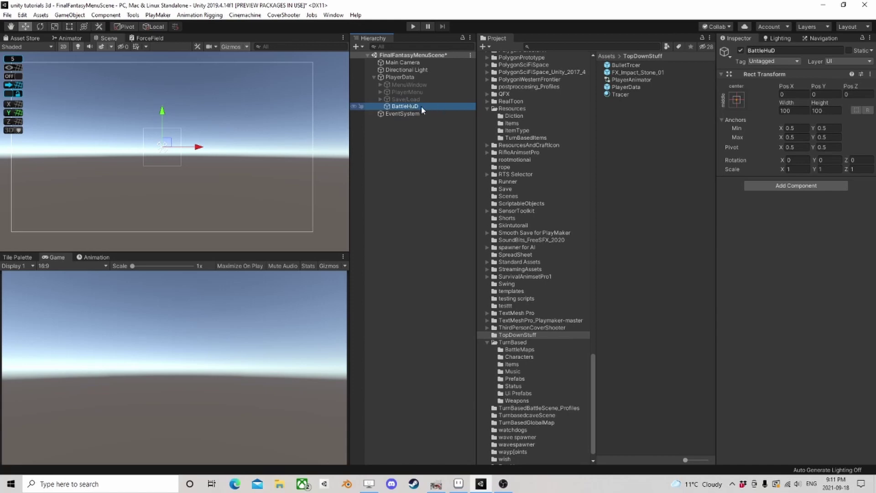
{"action": "right_click", "coordinate": [411, 108]}
{"action": "mouse_move", "coordinate": [433, 262]}
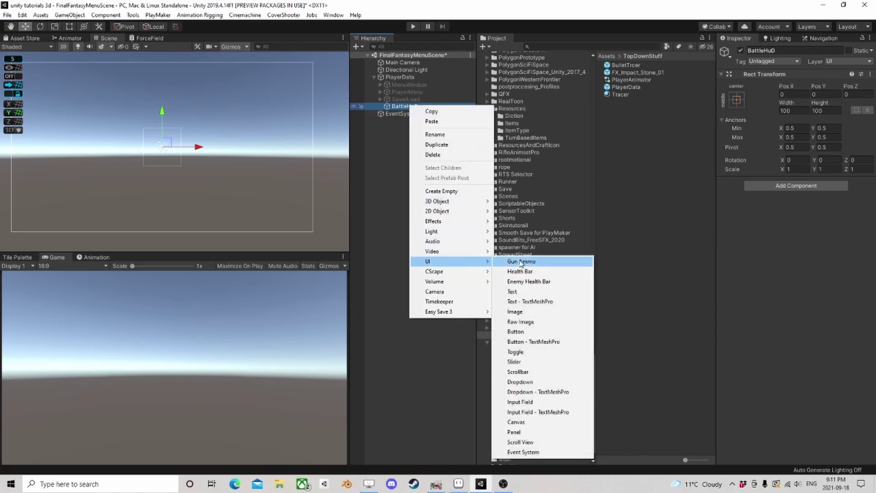
{"action": "left_click", "coordinate": [515, 432]}
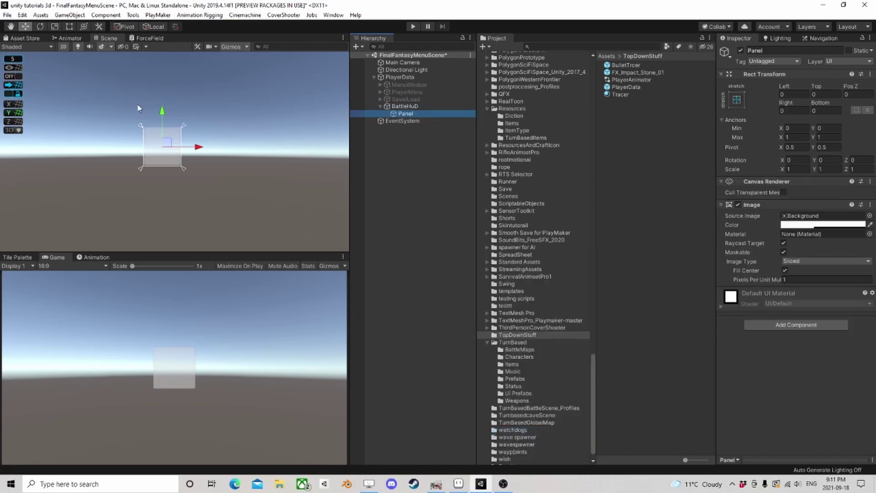
Resize BattleHuD to a full-width strip along the canvas's lower edge, 800 wide and about 141 high
{"action": "left_click", "coordinate": [405, 106]}
{"action": "left_click", "coordinate": [69, 27]}
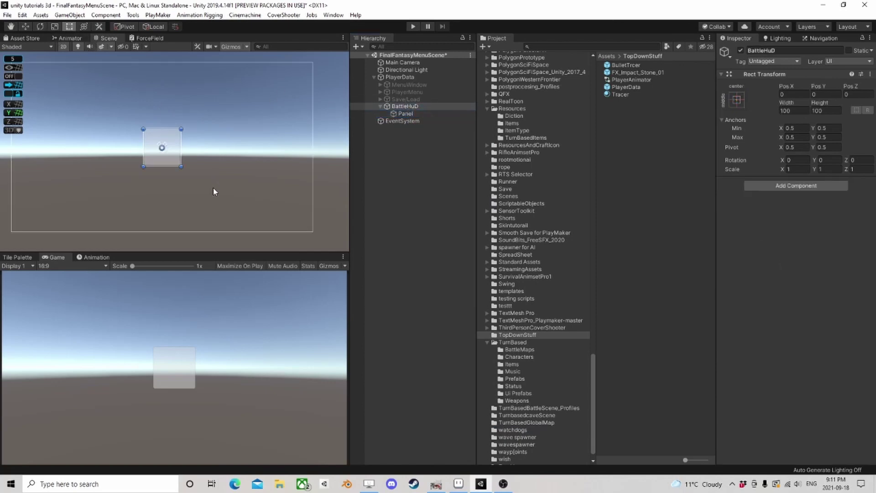
{"action": "scroll", "coordinate": [205, 181], "scroll_direction": "down", "scroll_amount": 1}
{"action": "left_click_drag", "start_coordinate": [186, 170], "coordinate": [292, 223]}
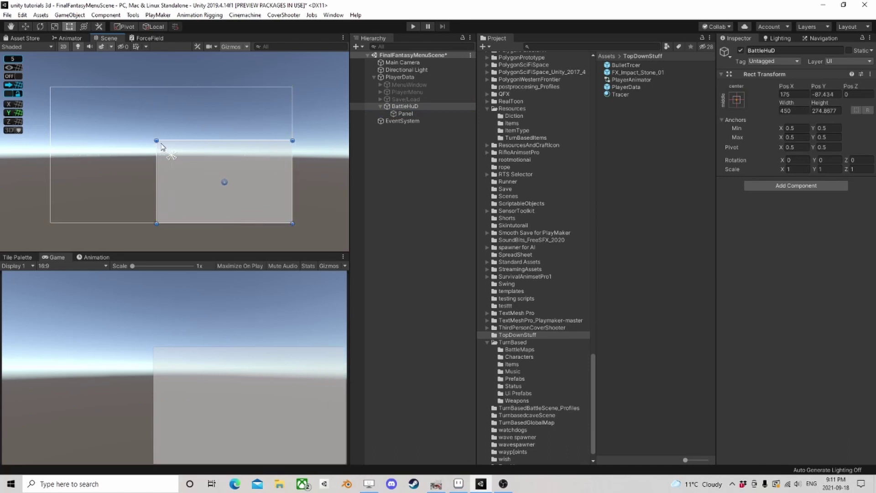
{"action": "left_click_drag", "start_coordinate": [156, 141], "coordinate": [50, 180]}
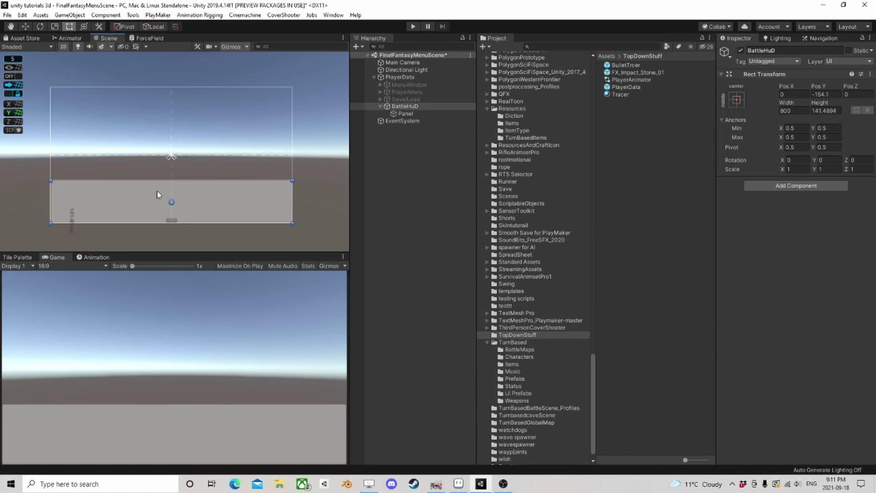
Set the BattleHuD panel's image color to fully opaque blue, hex 0011FF with alpha 1
{"action": "left_click", "coordinate": [405, 114]}
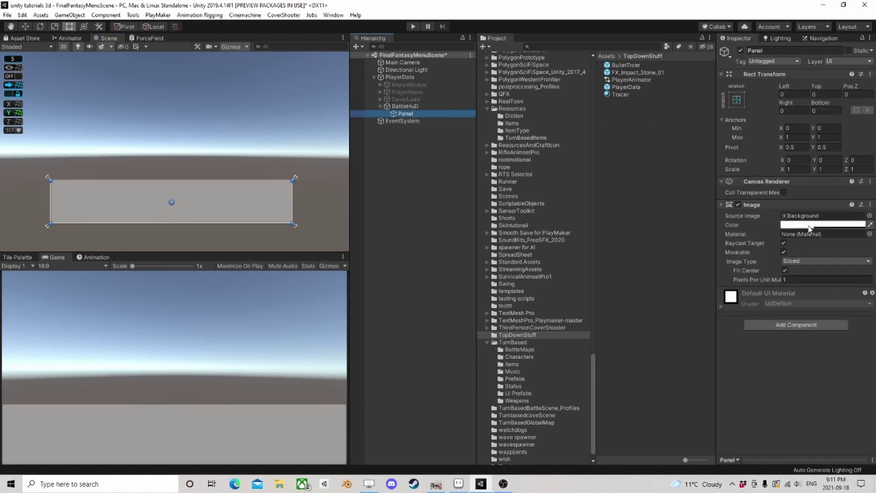
{"action": "left_click", "coordinate": [816, 224]}
{"action": "left_click_drag", "start_coordinate": [574, 137], "coordinate": [573, 144]}
{"action": "left_click_drag", "start_coordinate": [618, 87], "coordinate": [638, 76]}
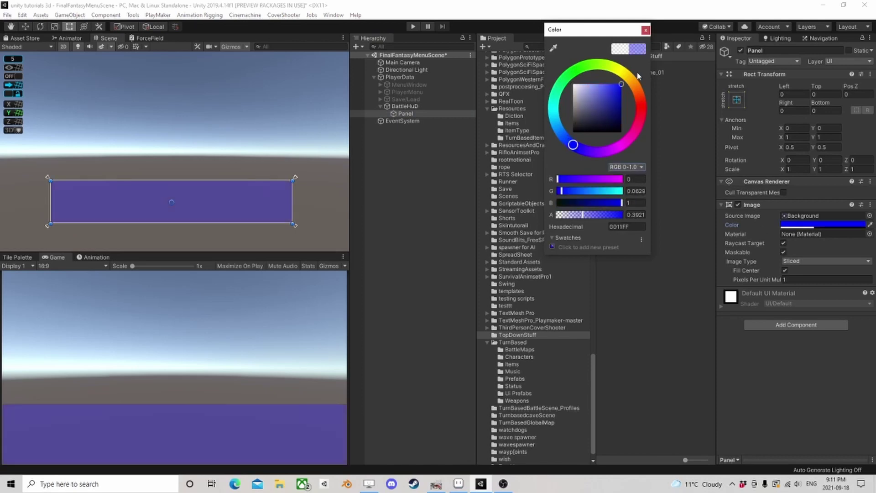
{"action": "left_click_drag", "start_coordinate": [593, 215], "coordinate": [623, 215]}
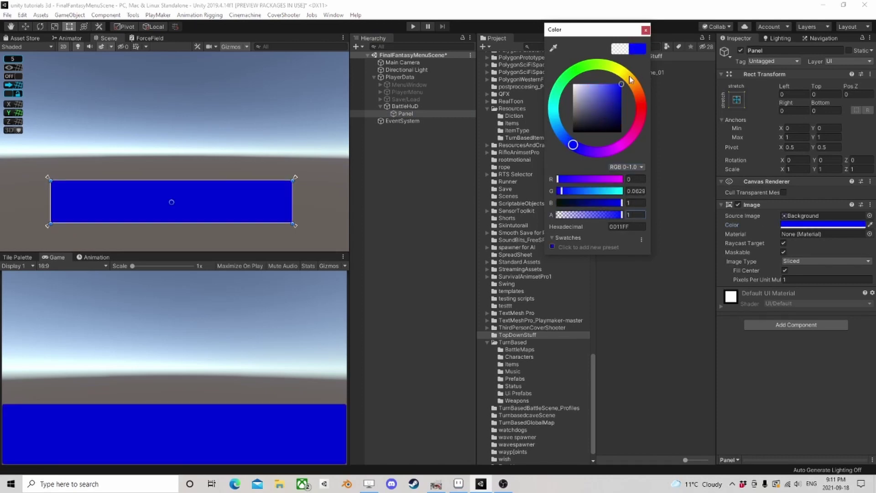
{"action": "left_click", "coordinate": [646, 31]}
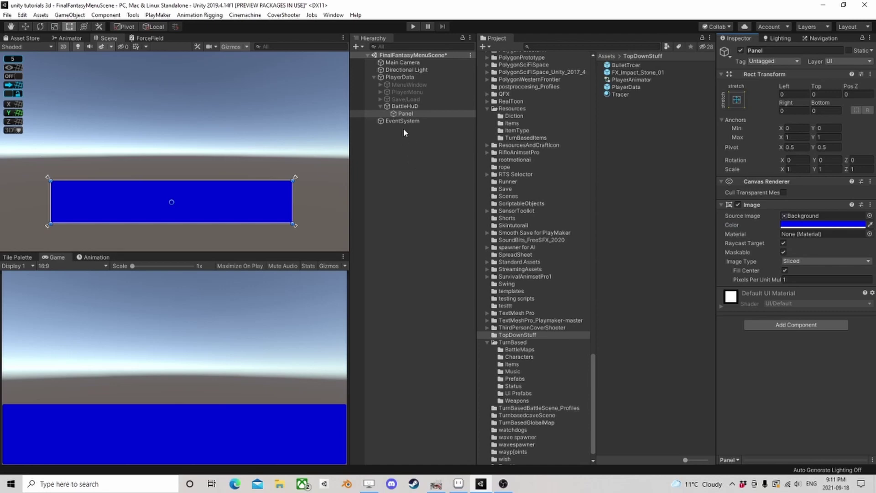
Rename the blue panel inside BattleHuD as Background
{"action": "left_click", "coordinate": [403, 114]}
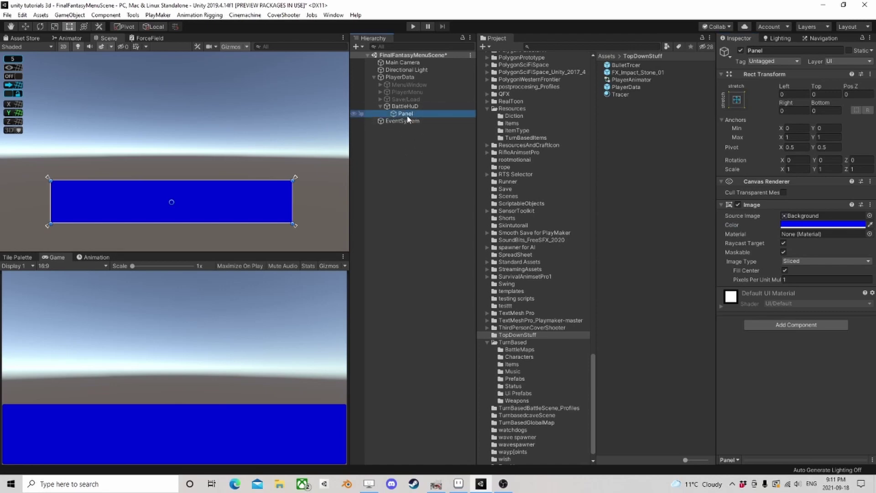
{"action": "key", "text": "F2"}
{"action": "type", "text": "Background"}
{"action": "key", "text": "Return"}
Add a second UI panel under BattleHuD and narrow it to the strip's right end, with a Left offset of about 580
{"action": "left_click", "coordinate": [405, 107]}
{"action": "right_click", "coordinate": [405, 106]}
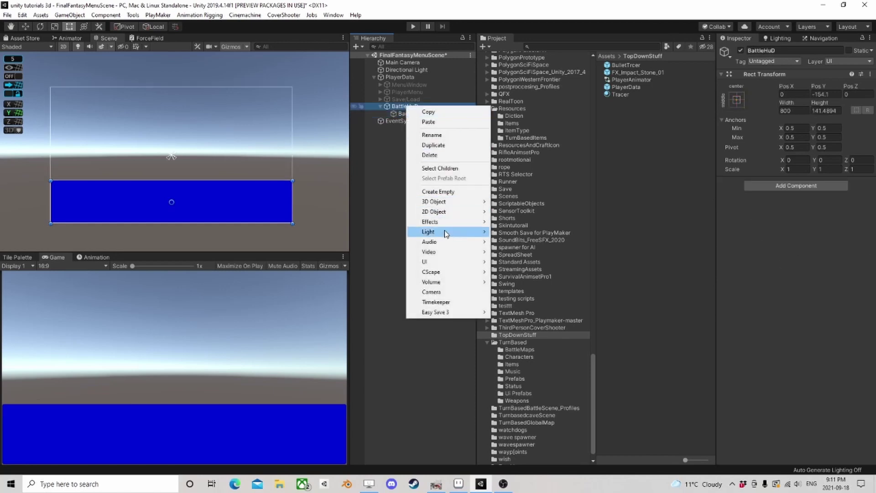
{"action": "mouse_move", "coordinate": [446, 262]}
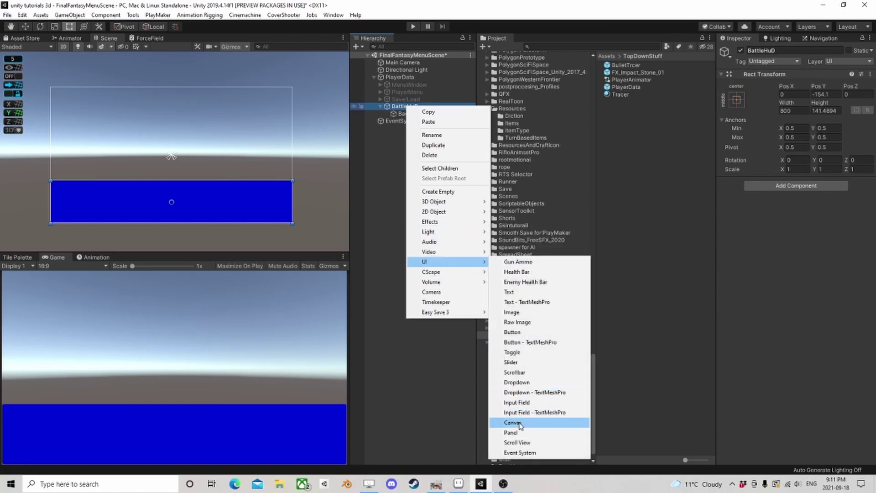
{"action": "left_click", "coordinate": [511, 432]}
{"action": "left_click_drag", "start_coordinate": [53, 181], "coordinate": [225, 180]}
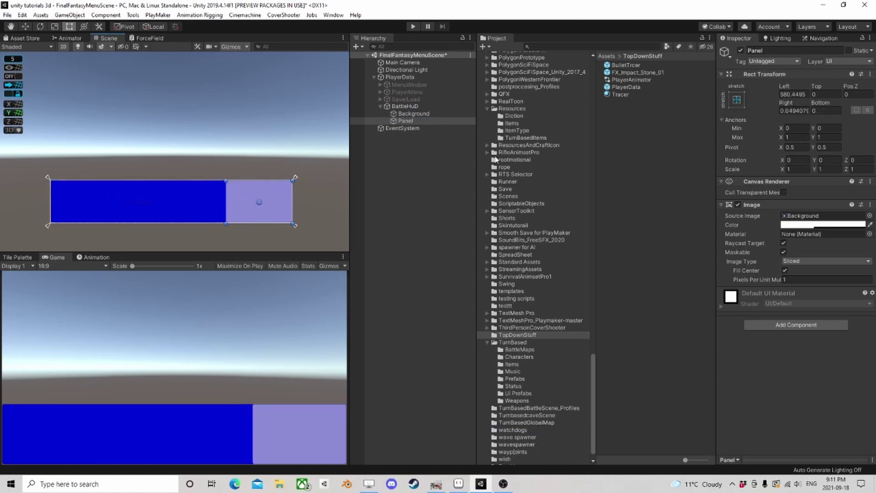
Color the new panel a slightly lighter blue than Background, with alpha 1
{"action": "left_click", "coordinate": [817, 225]}
{"action": "left_click", "coordinate": [572, 145]}
{"action": "left_click_drag", "start_coordinate": [619, 89], "coordinate": [631, 86]}
{"action": "left_click_drag", "start_coordinate": [573, 145], "coordinate": [568, 141]}
{"action": "left_click_drag", "start_coordinate": [619, 89], "coordinate": [612, 86]}
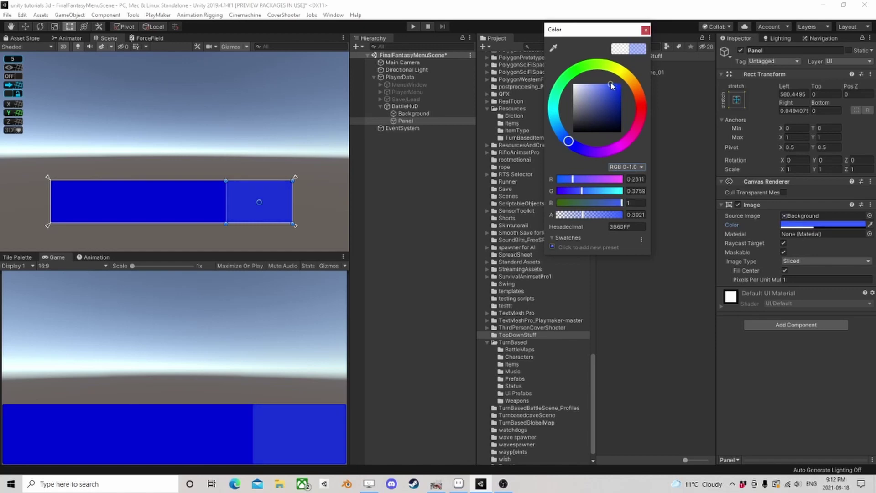
{"action": "left_click", "coordinate": [634, 214]}
{"action": "type", "text": "1"}
{"action": "left_click_drag", "start_coordinate": [601, 88], "coordinate": [620, 87]}
{"action": "left_click", "coordinate": [645, 30]}
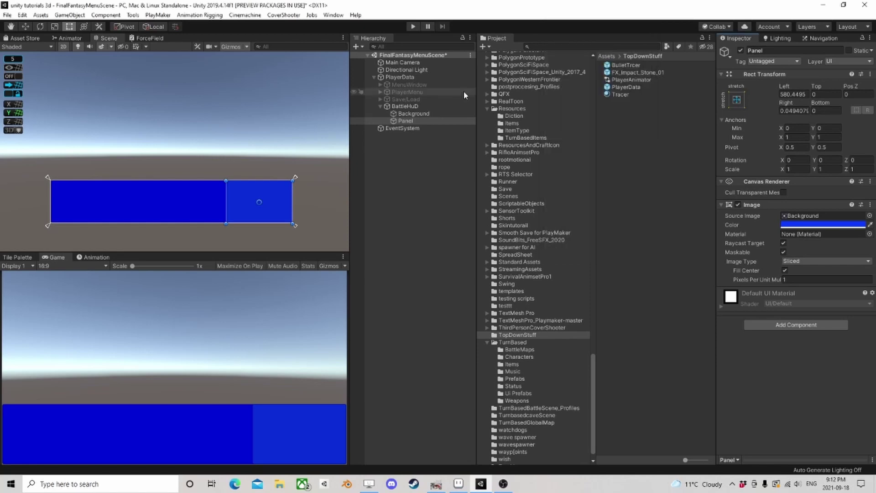
Rename the lighter blue panel as ATB Window
{"action": "left_click", "coordinate": [419, 121]}
{"action": "left_click", "coordinate": [422, 120]}
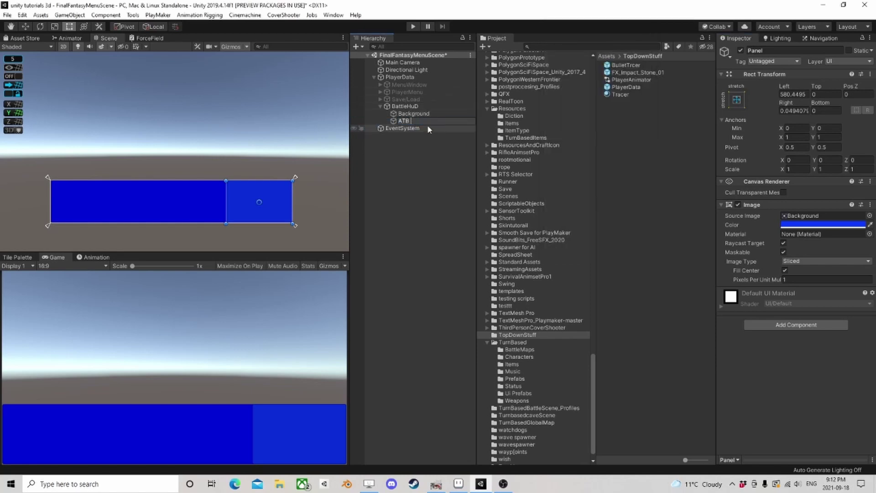
{"action": "type", "text": "ATB Window"}
{"action": "key", "text": "Return"}
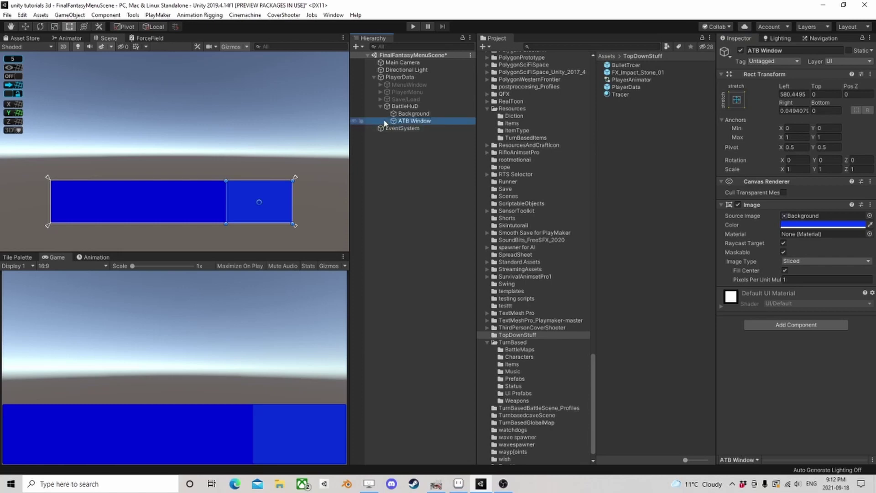
Duplicate ATB Window, move the copy leftward to a Left offset of about 354, and rename it PlayersHealthWindow
{"action": "key", "text": "ctrl+d"}
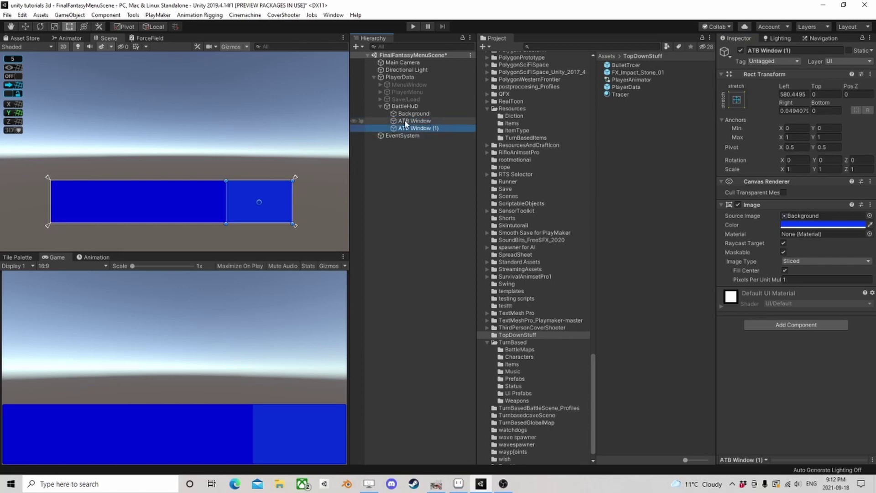
{"action": "left_click", "coordinate": [25, 27]}
{"action": "left_click_drag", "start_coordinate": [293, 201], "coordinate": [229, 204]}
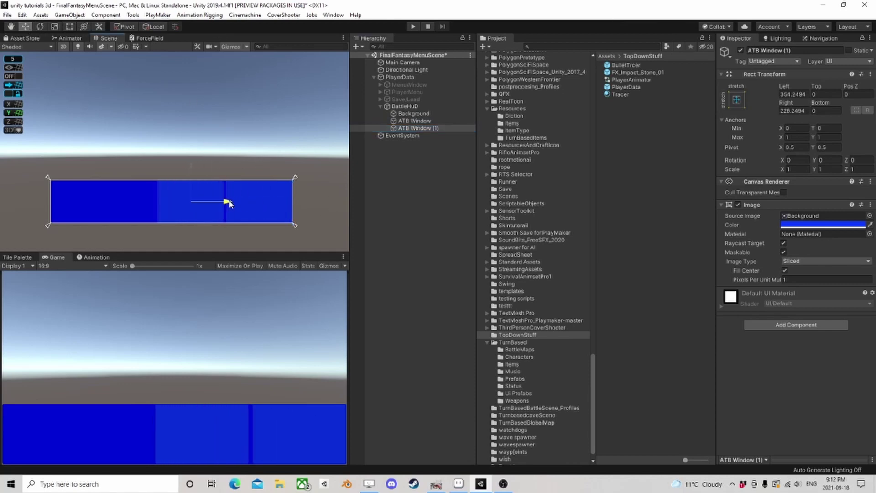
{"action": "left_click", "coordinate": [417, 130]}
{"action": "key", "text": "F2"}
{"action": "type", "text": "Players"}
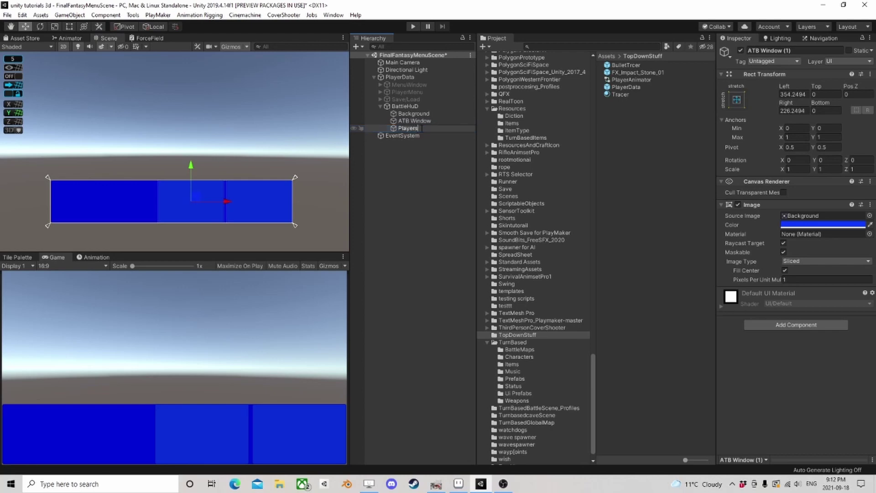
{"action": "type", "text": "HealthWindow"}
{"action": "key", "text": "Return"}
Duplicate PlayersHealthWindow, move the copy to the strip's left end at a Left offset of about 2, and rename it EnemyWindow
{"action": "key", "text": "ctrl+d"}
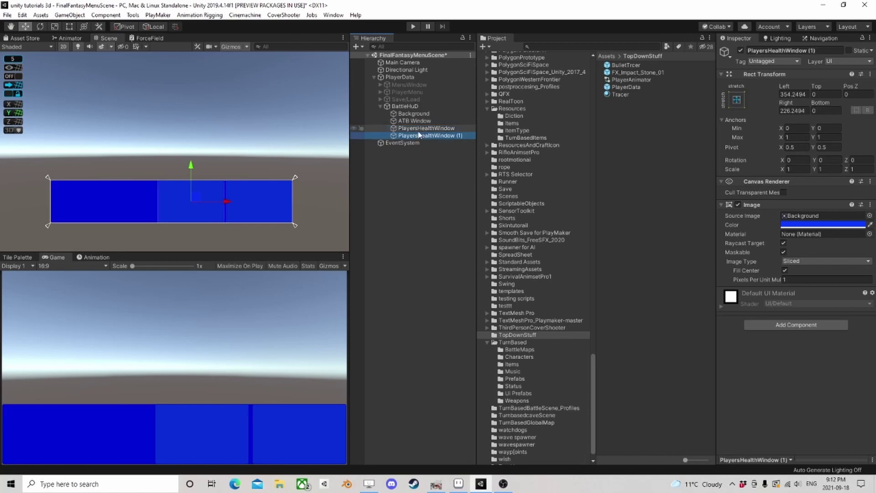
{"action": "left_click_drag", "start_coordinate": [235, 204], "coordinate": [124, 202]}
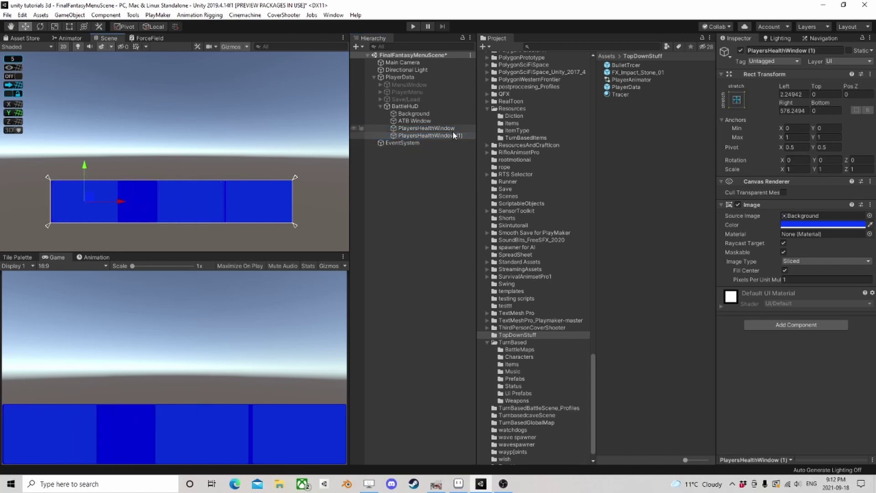
{"action": "left_click", "coordinate": [432, 137]}
{"action": "type", "text": "EnemyWindow"}
{"action": "key", "text": "Return"}
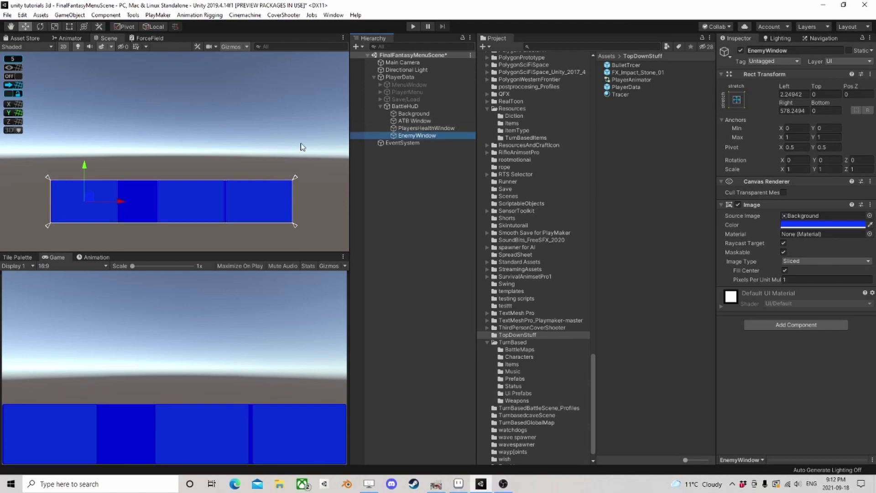
Create an empty child object in ATB Window and stretch it to about 201 by 124 so it nearly fills the window
{"action": "mouse_move", "coordinate": [203, 249]}
{"action": "left_mouse_down"}
{"action": "mouse_move", "coordinate": [209, 157]}
{"action": "mouse_move", "coordinate": [201, 372]}
{"action": "mouse_move", "coordinate": [201, 173]}
{"action": "mouse_move", "coordinate": [205, 232]}
{"action": "left_mouse_up"}
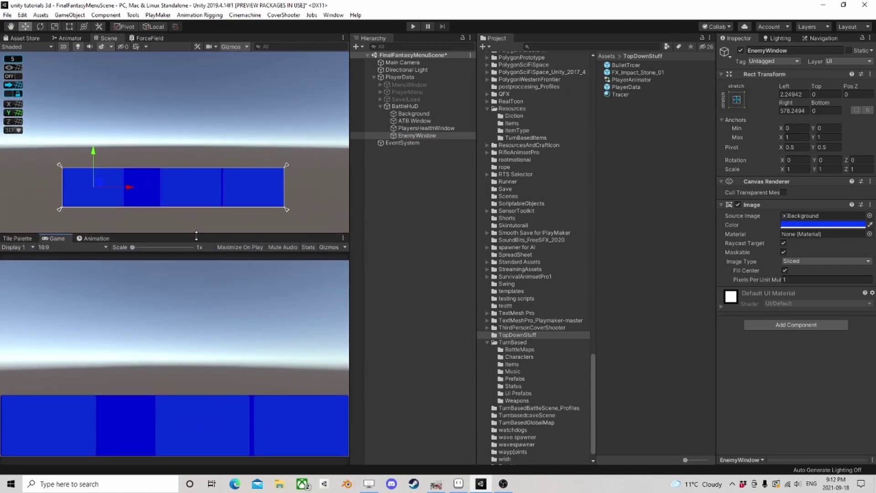
{"action": "left_click", "coordinate": [416, 120]}
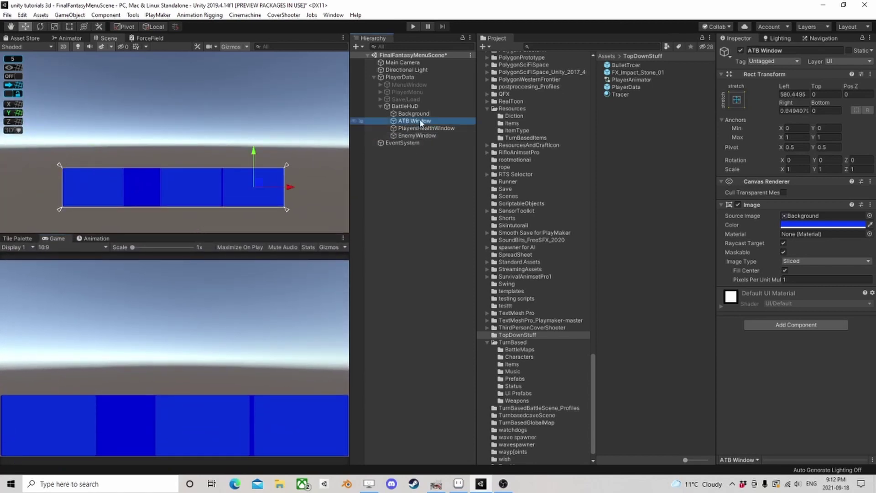
{"action": "right_click", "coordinate": [419, 120]}
{"action": "left_click", "coordinate": [441, 207]}
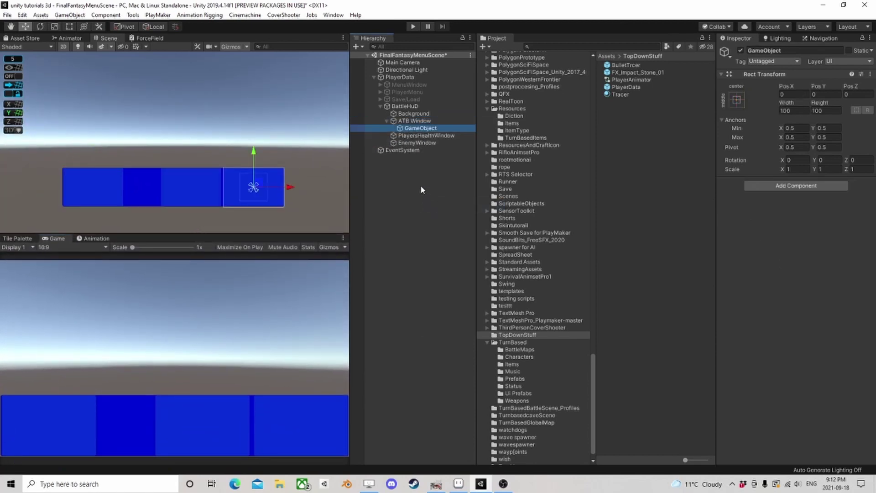
{"action": "left_click", "coordinate": [74, 29]}
{"action": "scroll", "coordinate": [251, 178], "scroll_direction": "up", "scroll_amount": 3}
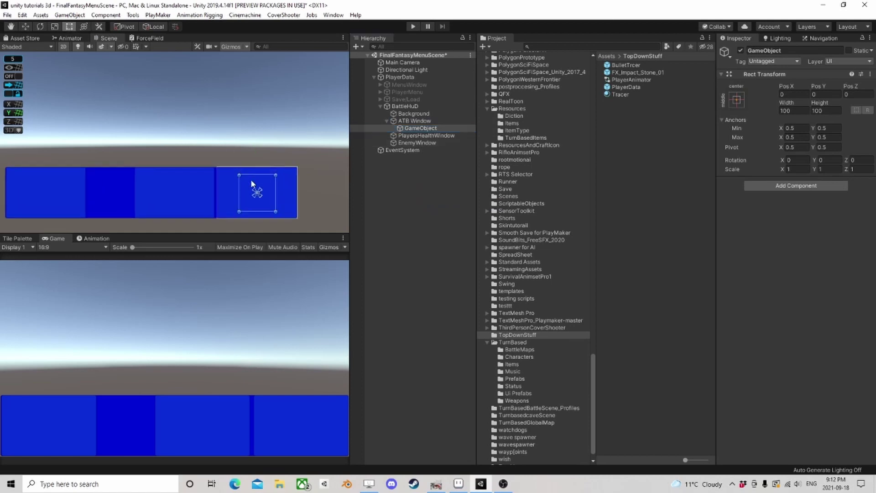
{"action": "left_click_drag", "start_coordinate": [232, 173], "coordinate": [214, 169]}
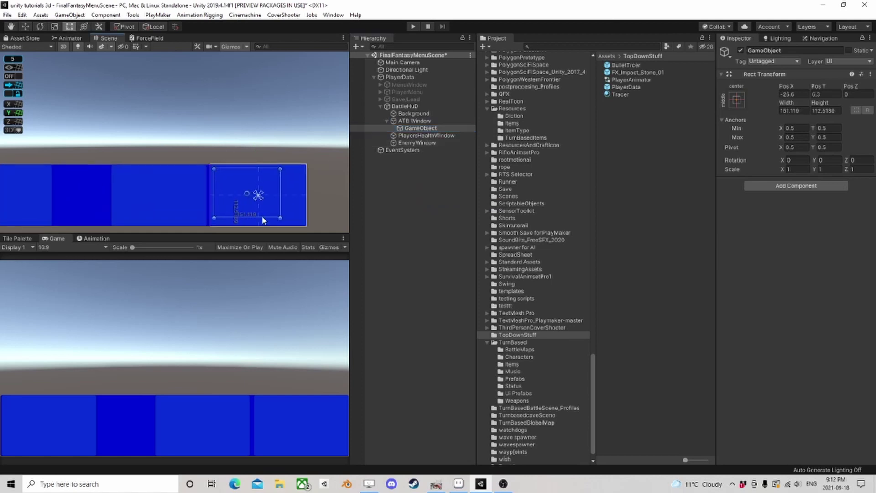
{"action": "left_click_drag", "start_coordinate": [280, 218], "coordinate": [287, 220]}
{"action": "left_click_drag", "start_coordinate": [300, 219], "coordinate": [302, 222]}
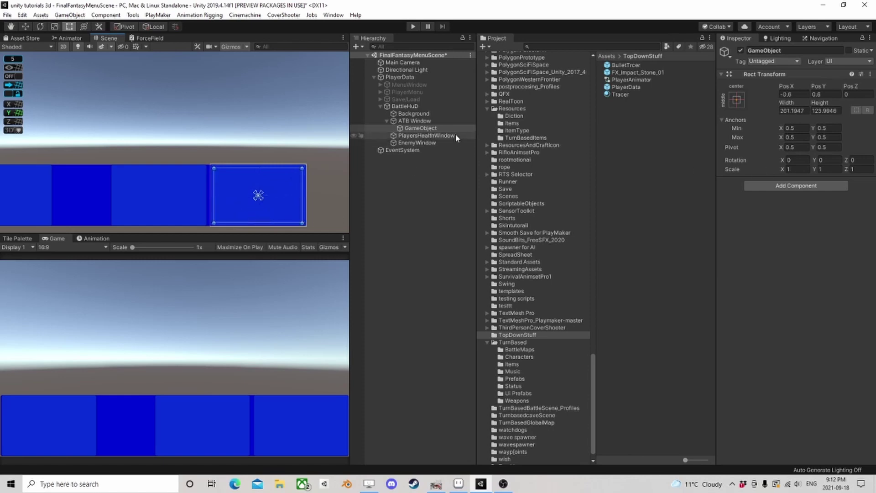
Rename the empty object inside ATB Window as Holder and add a Vertical Layout Group component to it
{"action": "double_click", "coordinate": [429, 129]}
{"action": "left_click", "coordinate": [430, 128]}
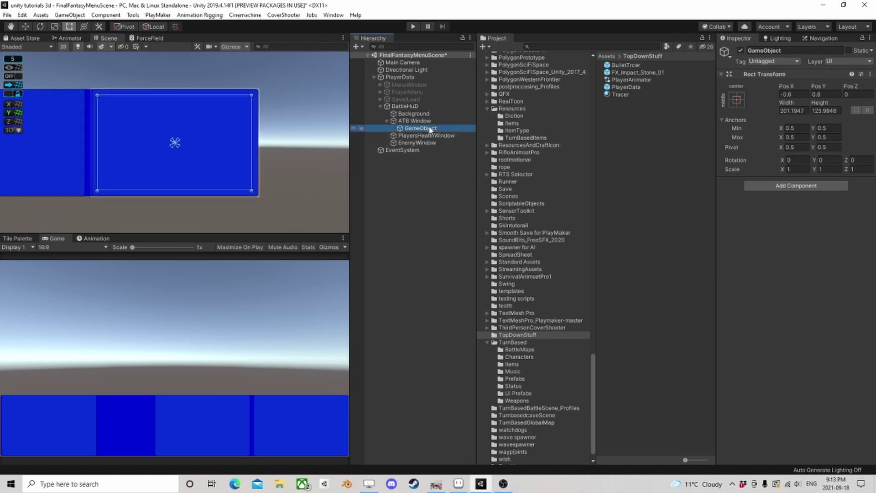
{"action": "type", "text": "Holder"}
{"action": "key", "text": "Return"}
{"action": "left_click", "coordinate": [776, 186]}
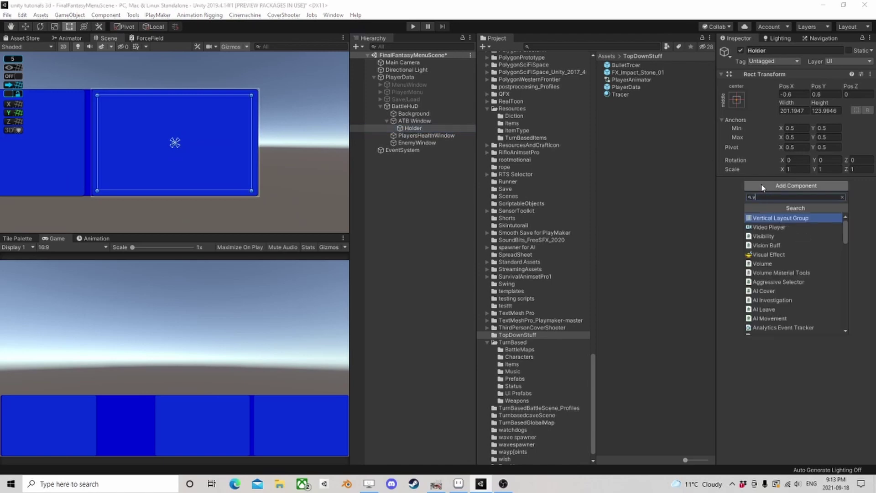
{"action": "type", "text": "ver"}
{"action": "left_click", "coordinate": [774, 219]}
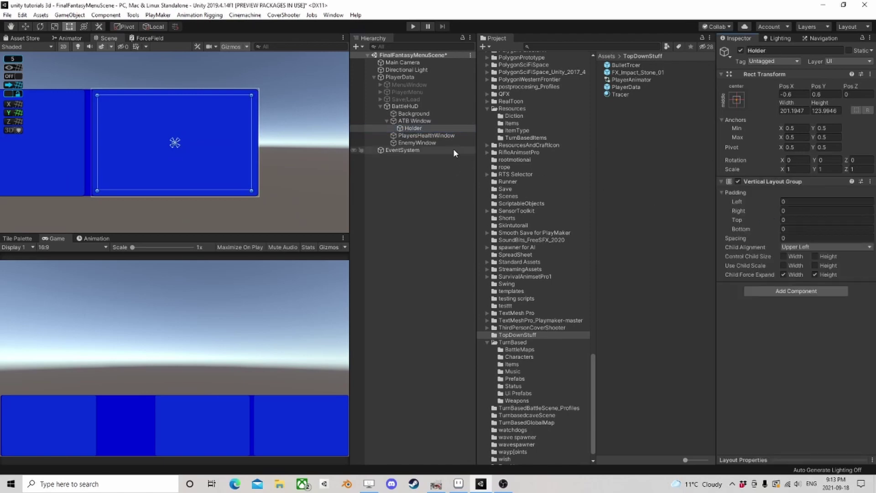
Add a UI slider inside ATB Window's Holder and duplicate it three times
{"action": "right_click", "coordinate": [409, 128]}
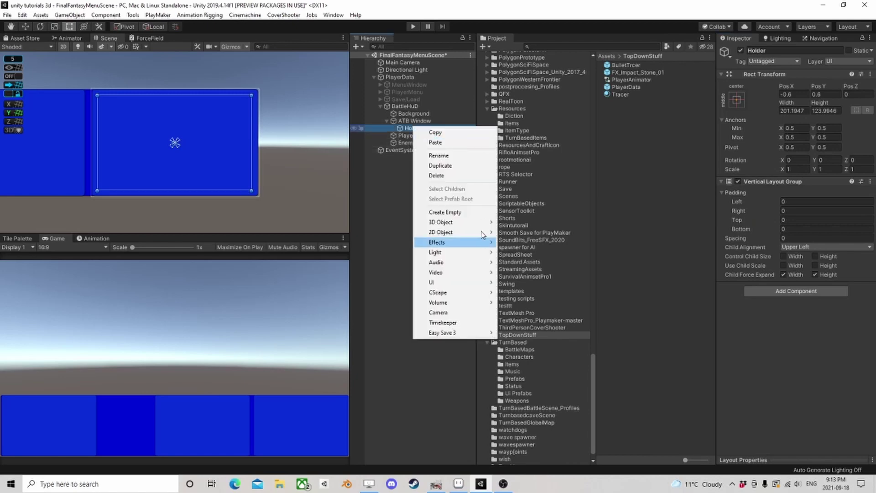
{"action": "mouse_move", "coordinate": [438, 281]}
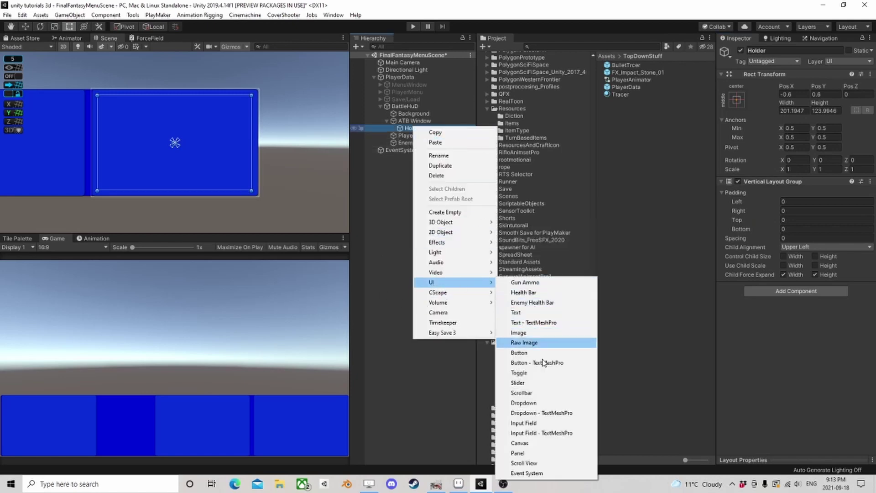
{"action": "left_click", "coordinate": [524, 383]}
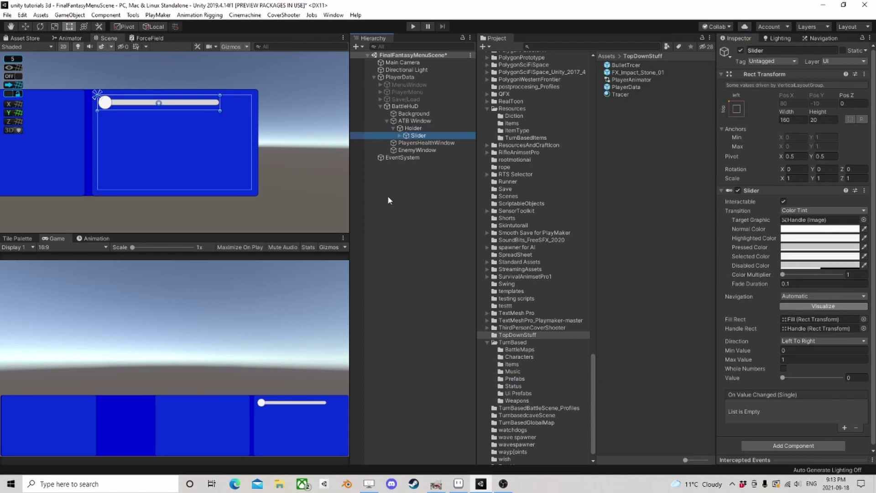
{"action": "key", "text": "ctrl+d"}
{"action": "key", "text": "ctrl+d"}
{"action": "key", "text": "ctrl+d"}
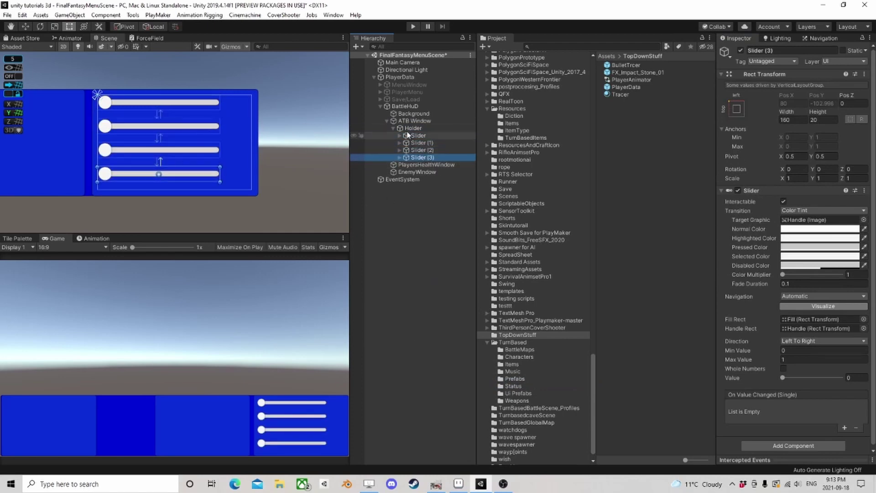
Set the child alignment of the Vertical Layout Group on ATB Window's Holder to Upper Center
{"action": "left_click", "coordinate": [433, 128]}
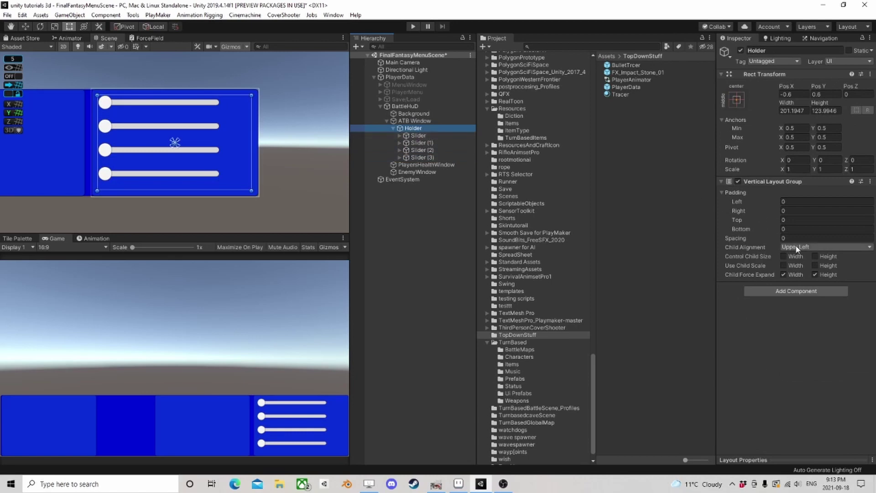
{"action": "left_click", "coordinate": [797, 248]}
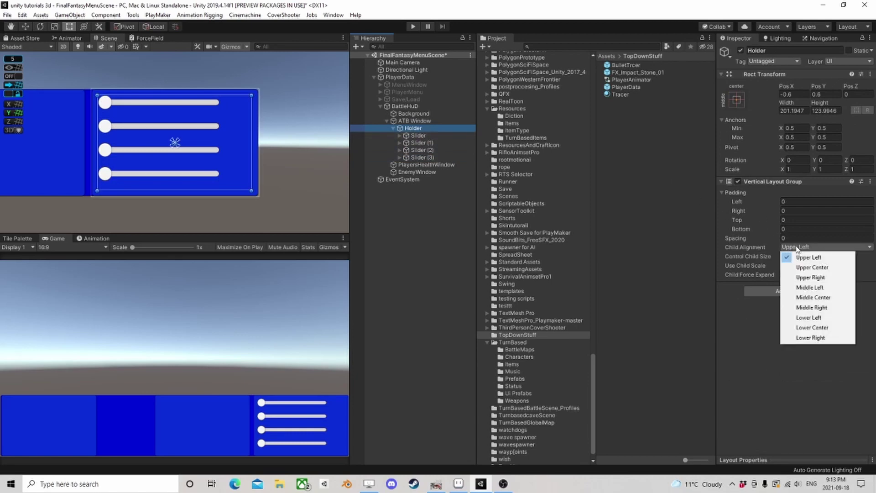
{"action": "left_click", "coordinate": [817, 268]}
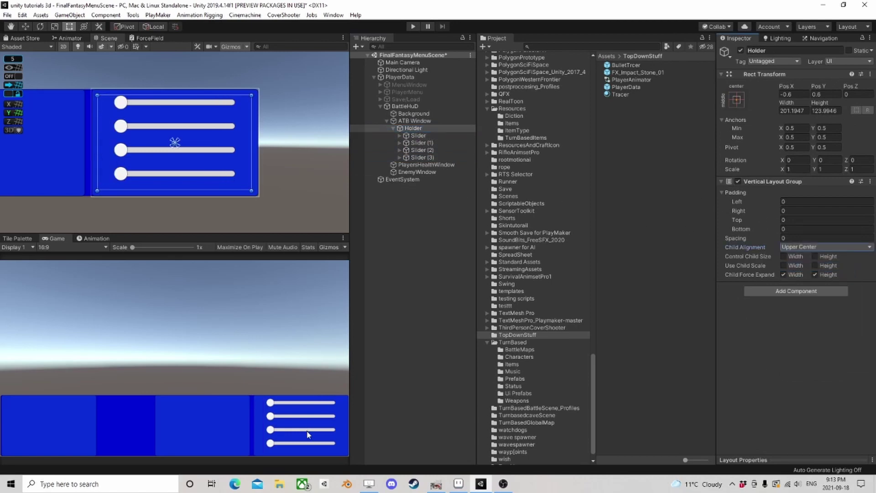
Delete all four sliders from ATB Window's Holder
{"action": "left_click", "coordinate": [418, 136]}
{"action": "left_click", "coordinate": [421, 158], "text": "shift"}
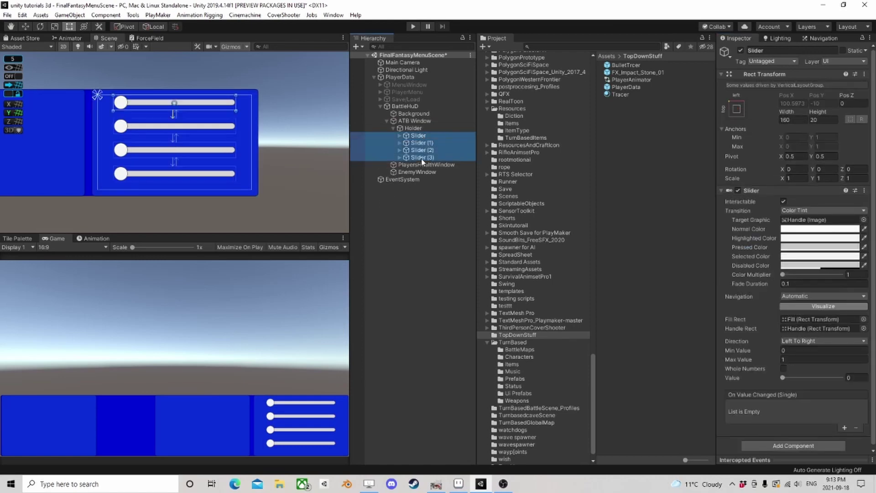
{"action": "key", "text": "Delete"}
Create an empty child object in PlayersHealthWindow and name it Holder
{"action": "left_click", "coordinate": [387, 121]}
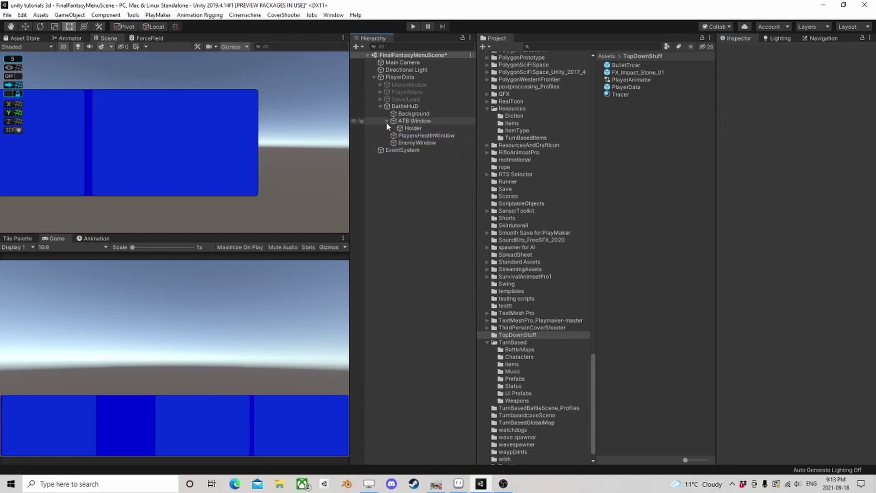
{"action": "double_click", "coordinate": [401, 129]}
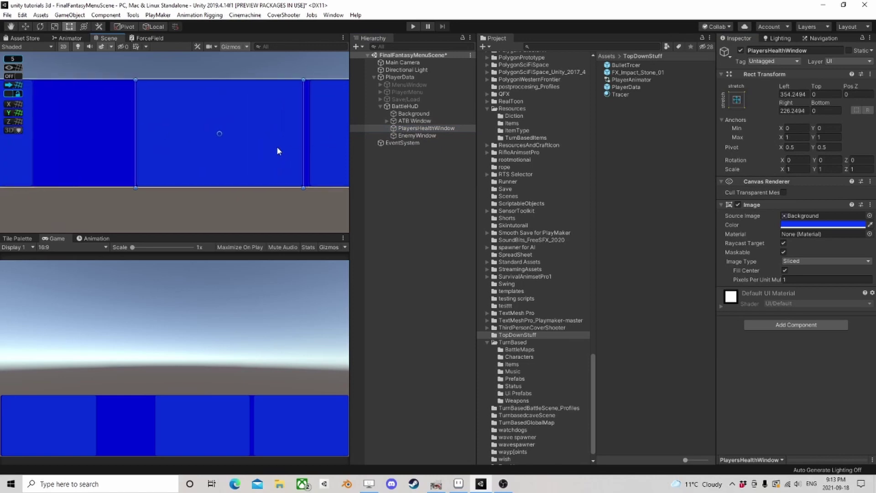
{"action": "left_click", "coordinate": [413, 129]}
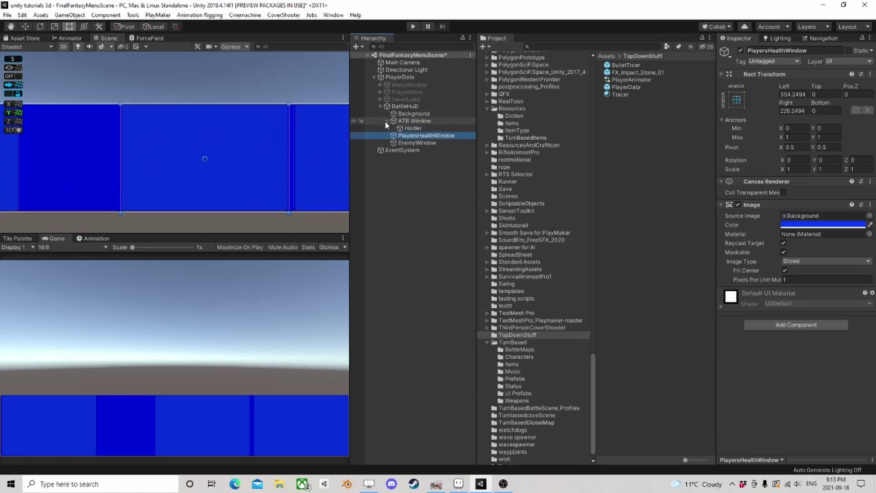
{"action": "right_click", "coordinate": [413, 129]}
{"action": "left_click", "coordinate": [428, 213]}
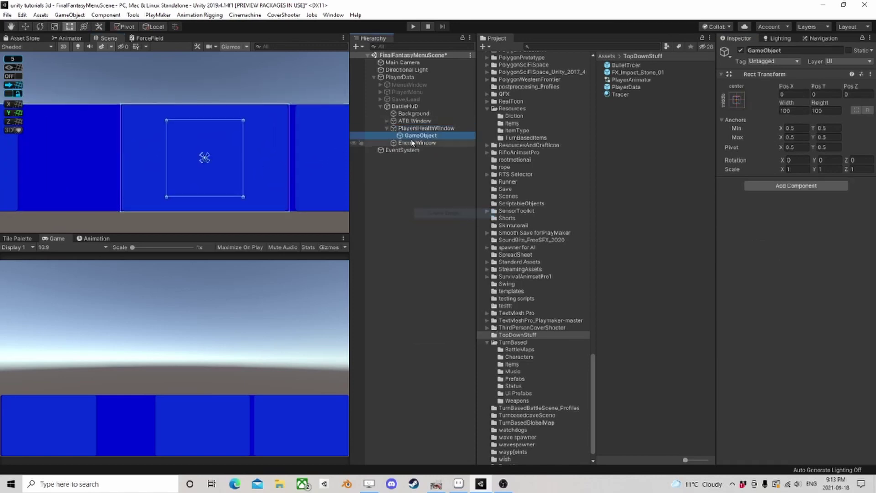
{"action": "type", "text": "Hulder"}
{"action": "key", "text": "Return"}
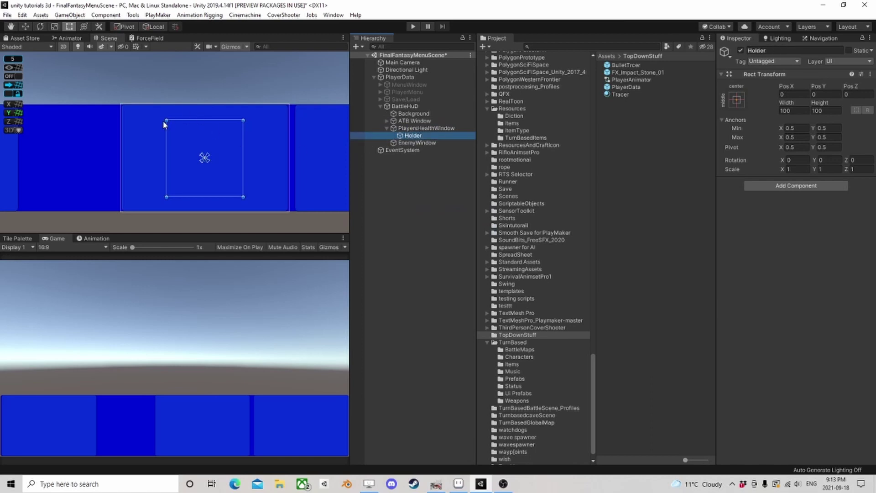
Stretch PlayersHealthWindow's Holder to about 204 by 130 and give it a Vertical Layout Group with Upper Center child alignment
{"action": "left_click_drag", "start_coordinate": [163, 118], "coordinate": [125, 107]}
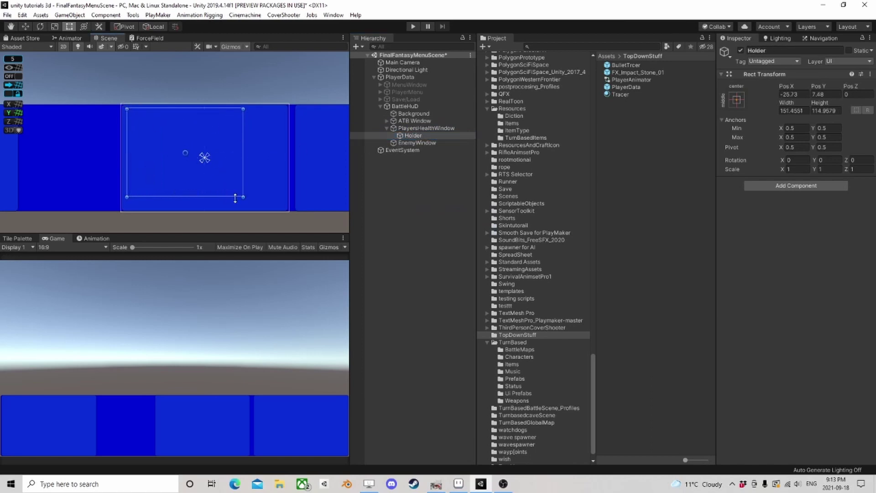
{"action": "left_click_drag", "start_coordinate": [242, 198], "coordinate": [284, 209]}
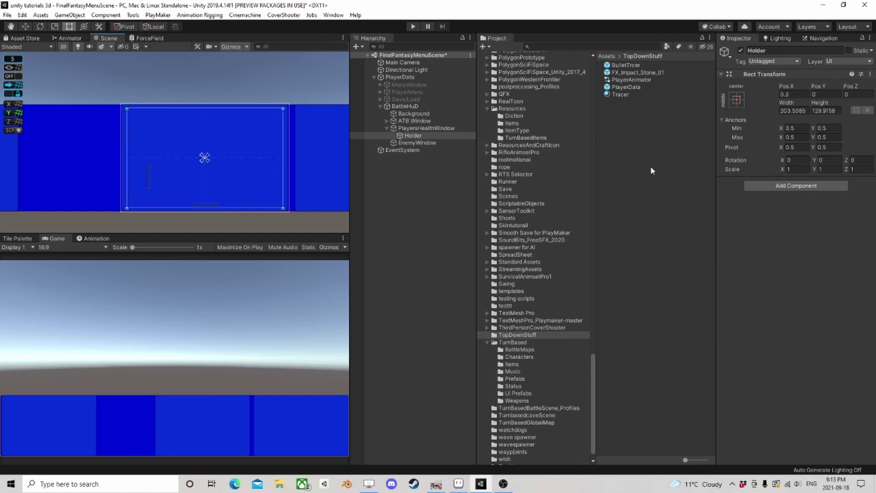
{"action": "left_click", "coordinate": [774, 187]}
{"action": "left_click", "coordinate": [776, 221]}
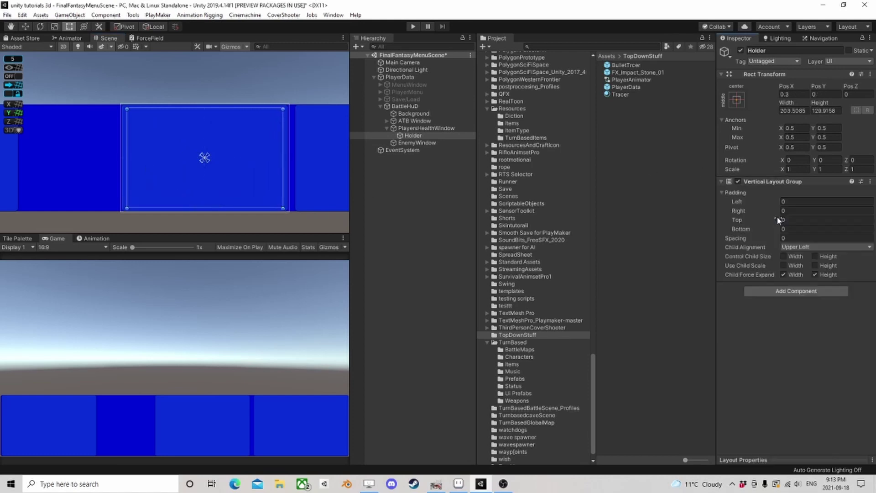
{"action": "left_click", "coordinate": [803, 248]}
{"action": "left_click", "coordinate": [808, 255]}
Add a UI image inside PlayersHealthWindow's Holder and duplicate it three times
{"action": "right_click", "coordinate": [414, 136]}
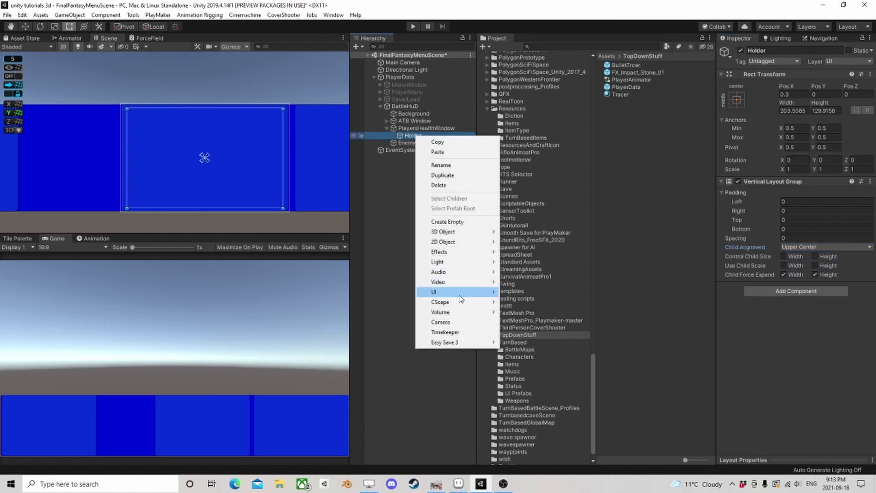
{"action": "mouse_move", "coordinate": [458, 296]}
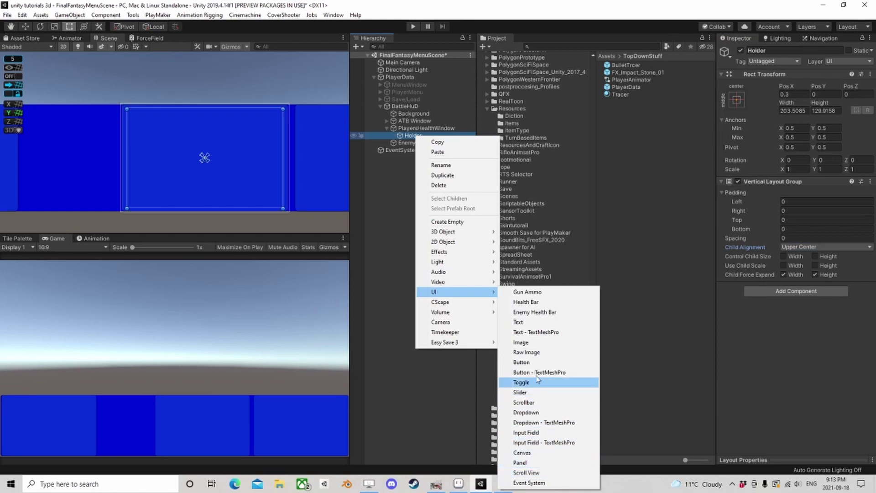
{"action": "left_click", "coordinate": [521, 342]}
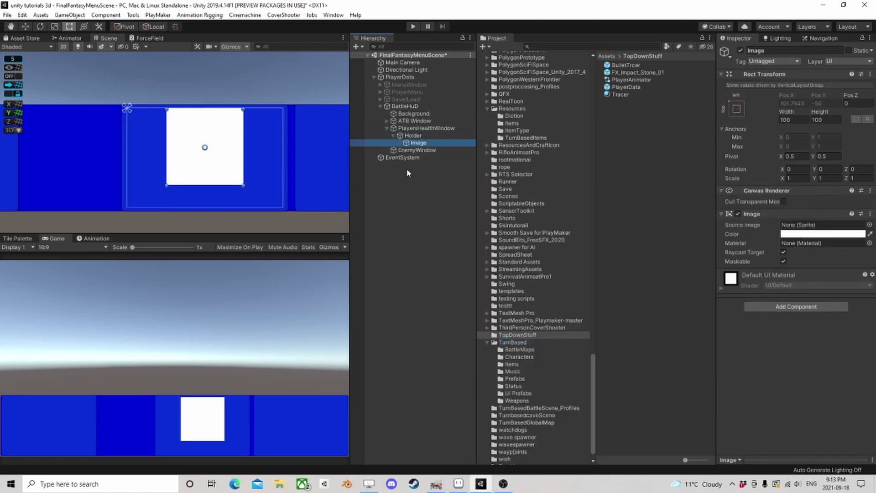
{"action": "key", "text": "ctrl+d"}
{"action": "key", "text": "ctrl+d"}
{"action": "key", "text": "ctrl+d"}
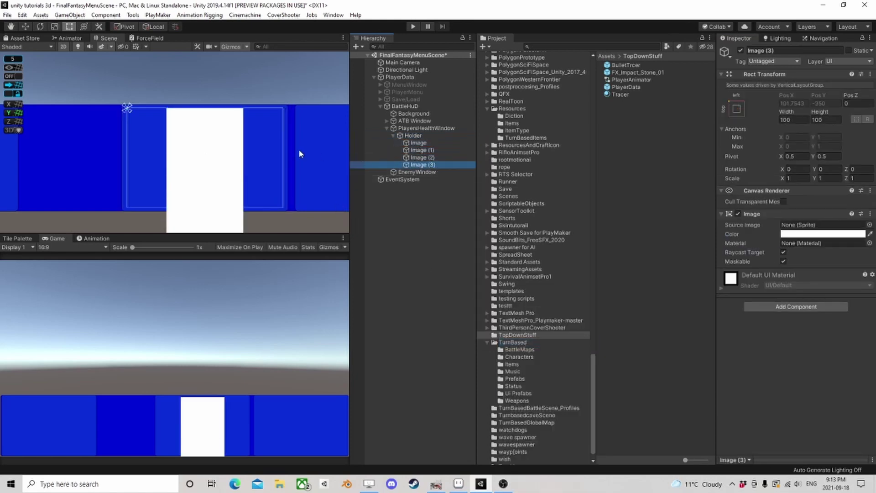
Enable Control Child Size for both width and height in the Vertical Layout Group of PlayersHealthWindow's Holder
{"action": "scroll", "coordinate": [298, 149], "scroll_direction": "down", "scroll_amount": 5}
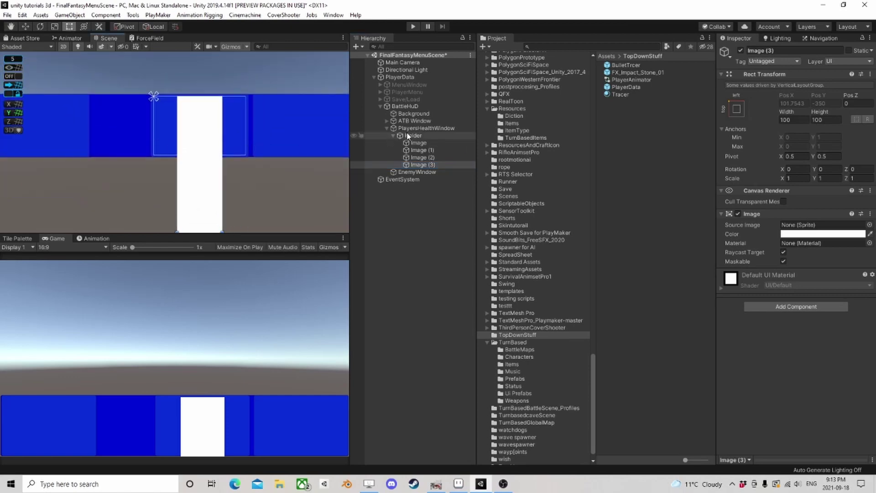
{"action": "left_click", "coordinate": [407, 135]}
{"action": "left_click", "coordinate": [784, 255]}
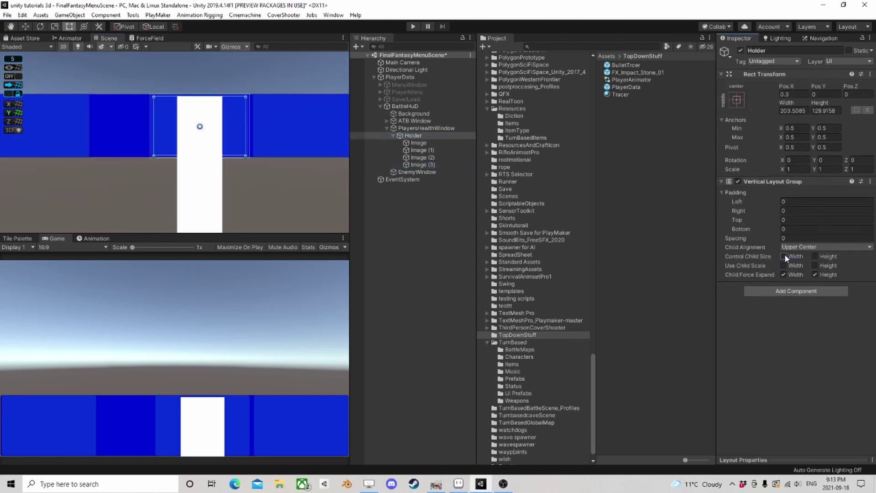
{"action": "left_click", "coordinate": [815, 256]}
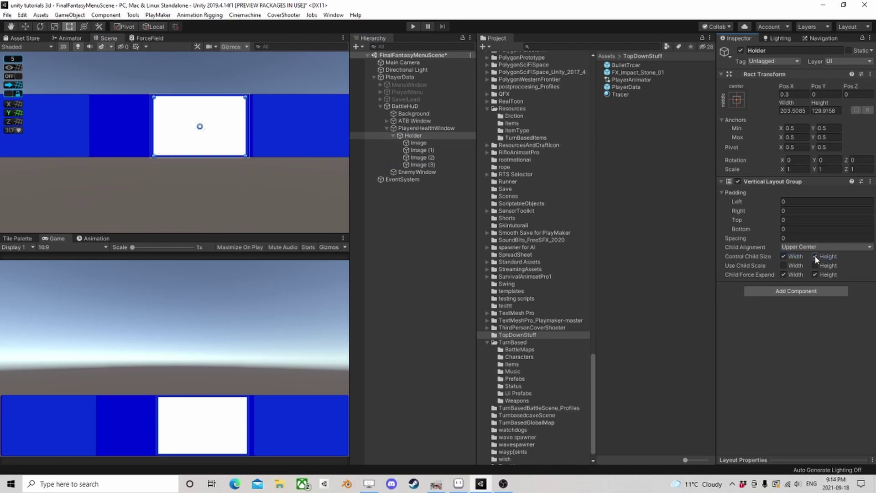
Delete the test images from PlayersHealthWindow's Holder
{"action": "left_click", "coordinate": [423, 165]}
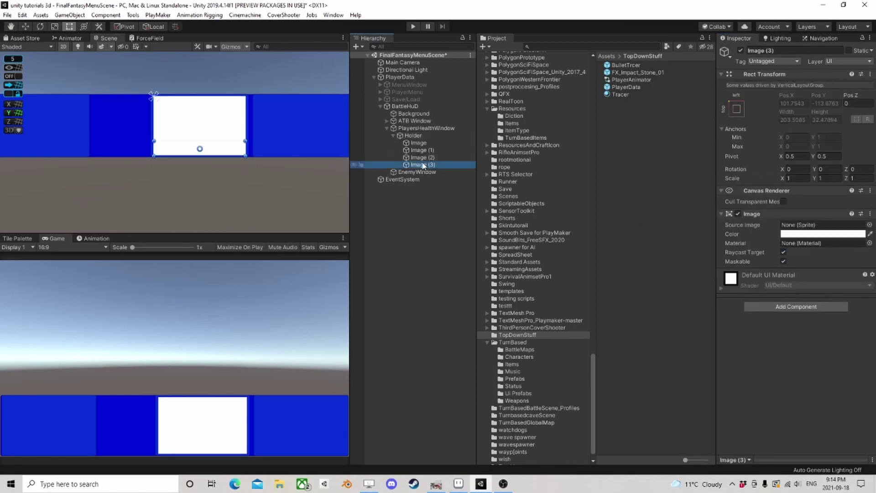
{"action": "key", "text": "Delete"}
{"action": "left_click", "coordinate": [420, 157]}
{"action": "key", "text": "Delete"}
{"action": "left_click", "coordinate": [420, 151]}
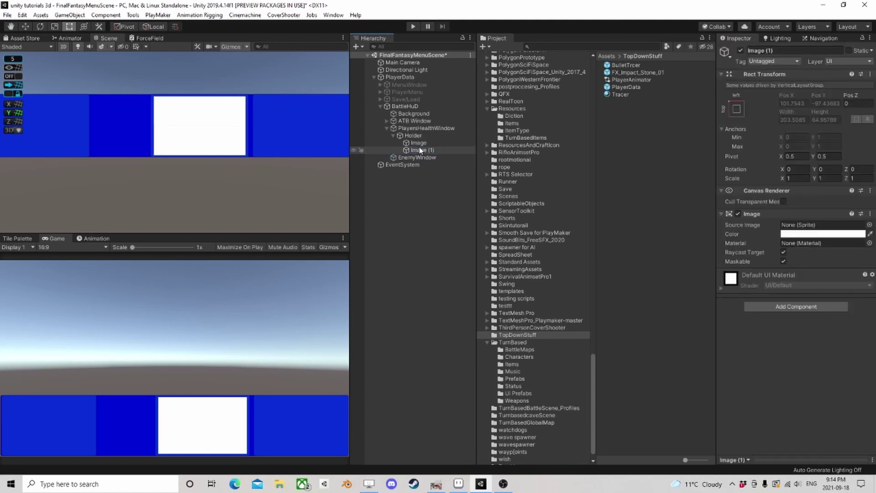
{"action": "key", "text": "Delete"}
Add a UI panel inside PlayersHealthWindow's Holder and duplicate it three times
{"action": "left_click", "coordinate": [413, 136]}
{"action": "right_click", "coordinate": [413, 136]}
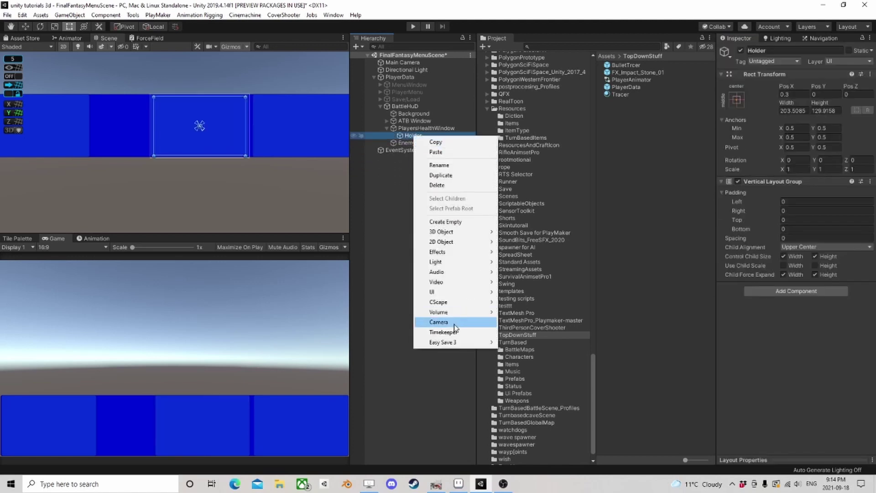
{"action": "mouse_move", "coordinate": [458, 292]}
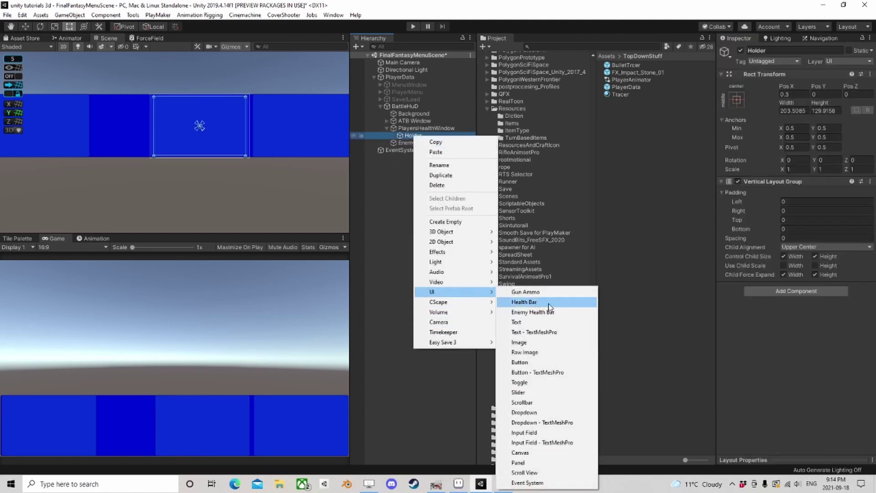
{"action": "left_click", "coordinate": [520, 462]}
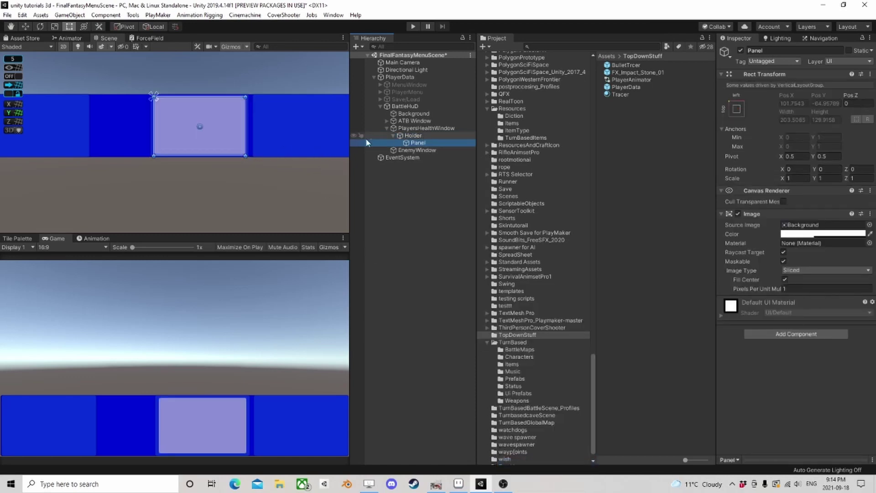
{"action": "key", "text": "ctrl+d"}
{"action": "key", "text": "ctrl+d"}
{"action": "key", "text": "ctrl+d"}
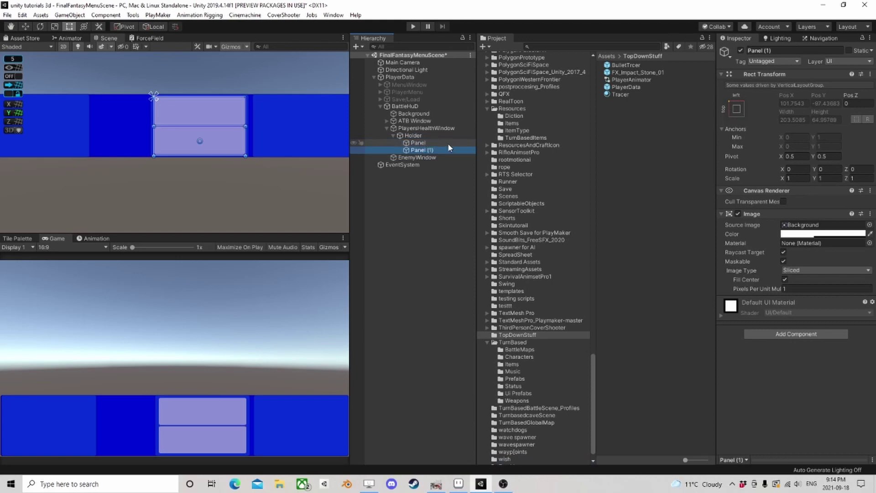
Delete all the test panels from PlayersHealthWindow's Holder
{"action": "scroll", "coordinate": [235, 138], "scroll_direction": "up", "scroll_amount": 4}
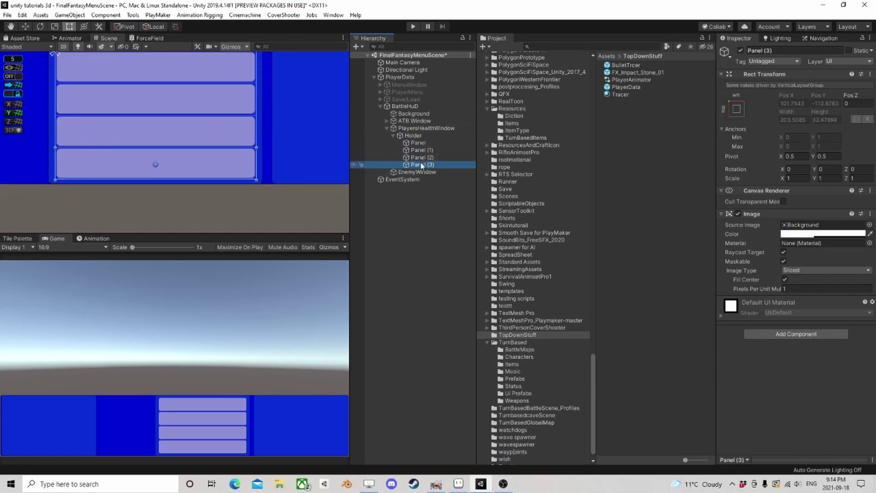
{"action": "left_click", "coordinate": [418, 142], "text": "shift"}
{"action": "key", "text": "Delete"}
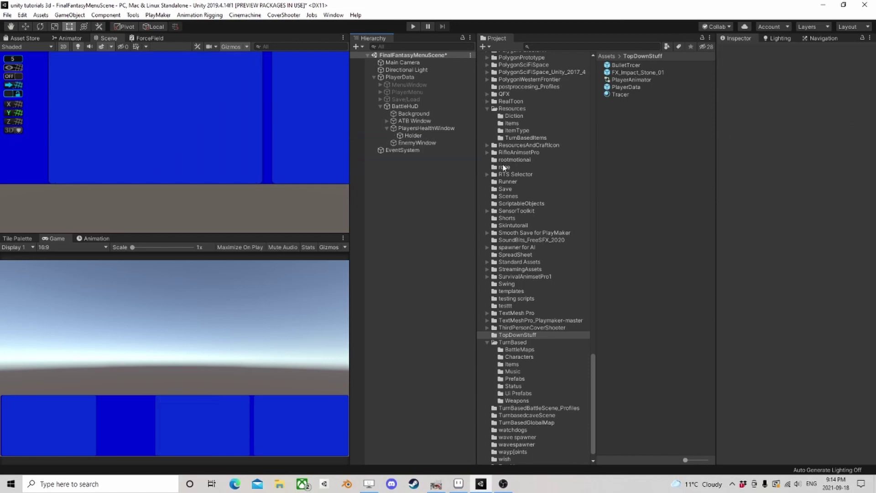
Create an empty child object in EnemyWindow and stretch it to about 207 by 129 inside the window
{"action": "scroll", "coordinate": [274, 147], "scroll_direction": "down", "scroll_amount": 4}
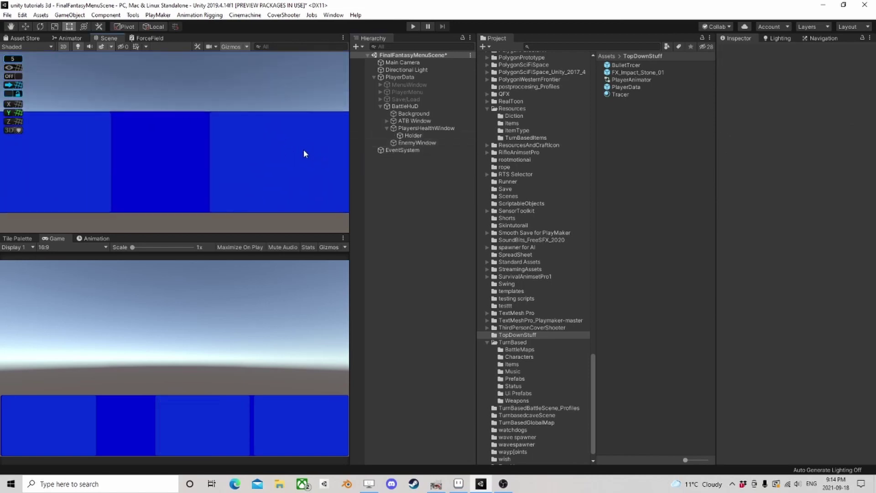
{"action": "middle_click_drag", "start_coordinate": [190, 150], "coordinate": [336, 132]}
{"action": "left_click", "coordinate": [384, 128]}
{"action": "right_click", "coordinate": [417, 136]}
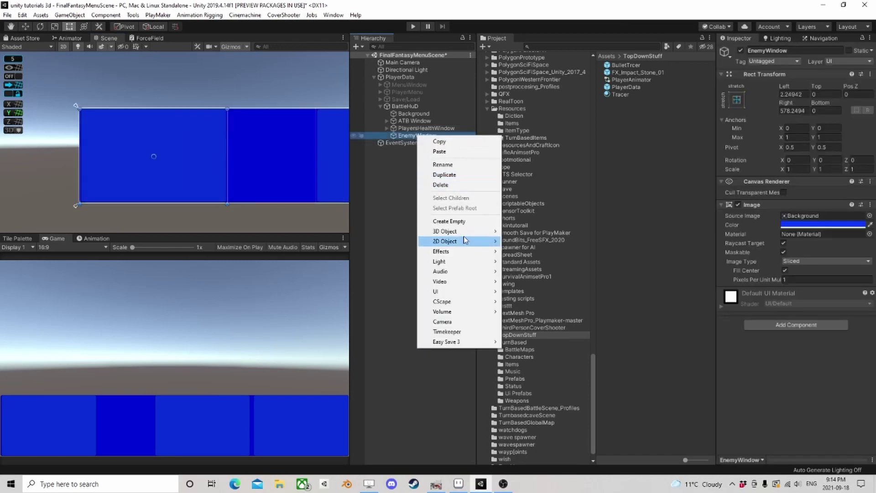
{"action": "left_click", "coordinate": [449, 221]}
{"action": "left_click_drag", "start_coordinate": [121, 122], "coordinate": [85, 113]}
{"action": "left_click_drag", "start_coordinate": [185, 187], "coordinate": [224, 201]}
Give EnemyWindow's new child object a Vertical Layout Group with Upper Center child alignment
{"action": "left_click", "coordinate": [802, 185]}
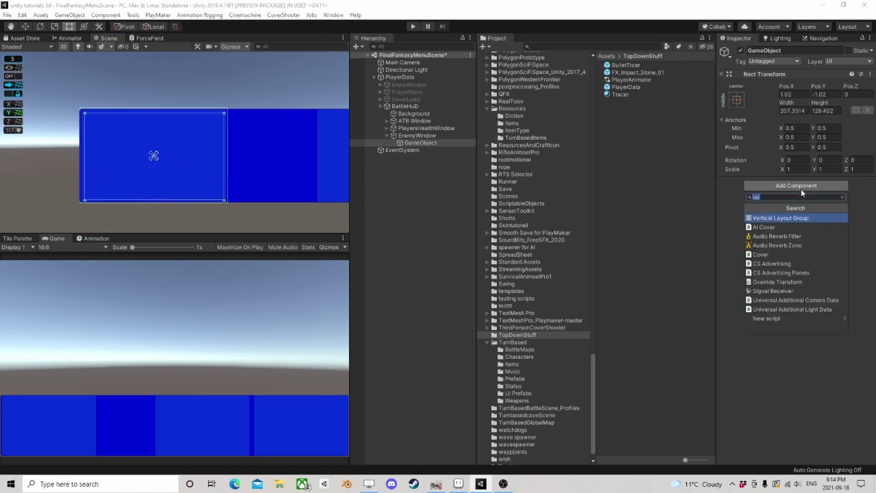
{"action": "left_click", "coordinate": [778, 219]}
{"action": "left_click", "coordinate": [817, 246]}
{"action": "left_click", "coordinate": [803, 269]}
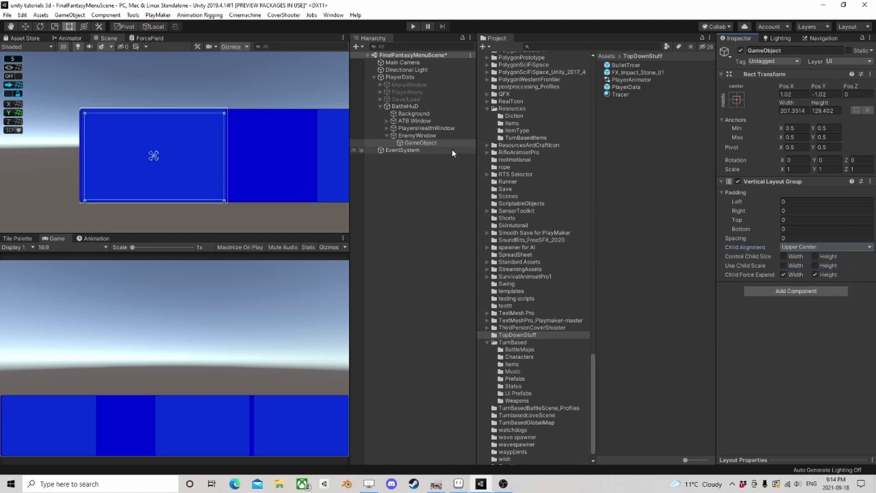
Rename EnemyWindow's child object to Holder and collapse EnemyWindow in the hierarchy
{"action": "left_click", "coordinate": [416, 144]}
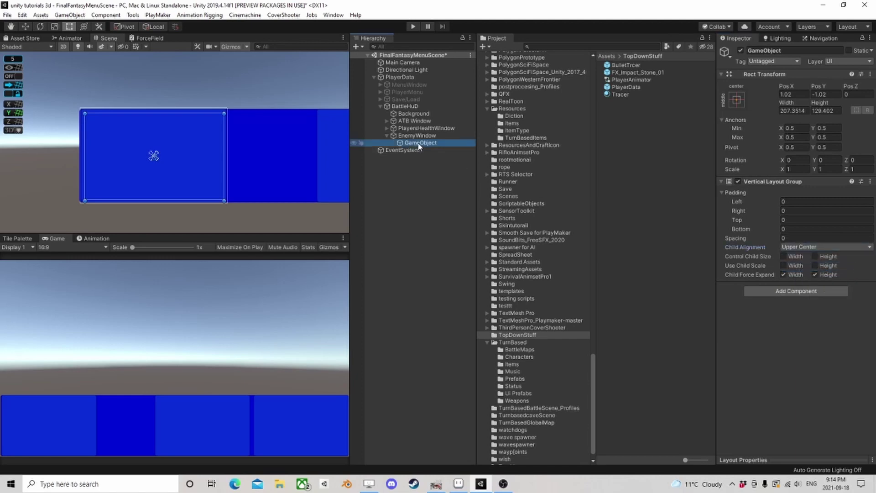
{"action": "type", "text": "H"}
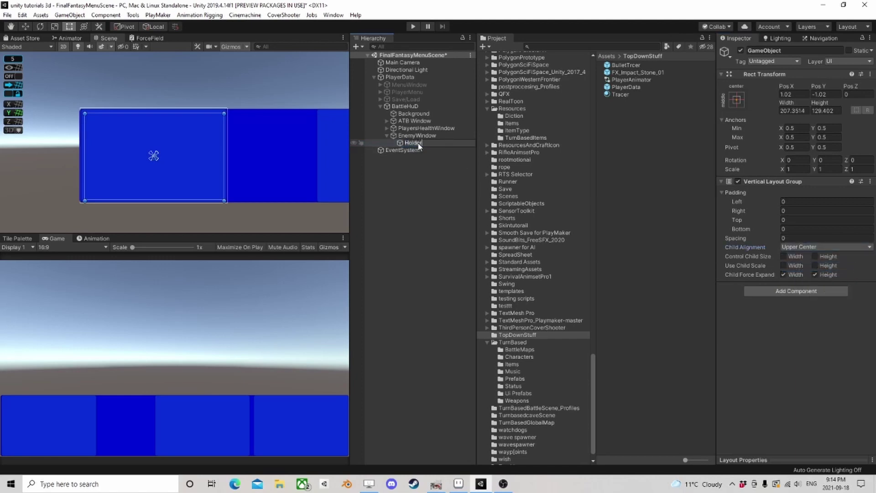
{"action": "type", "text": "older"}
{"action": "key", "text": "Return"}
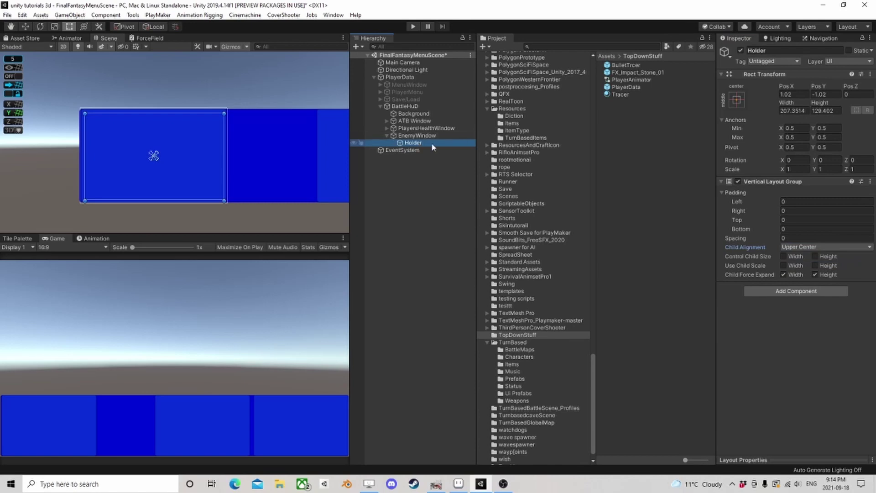
{"action": "left_click", "coordinate": [387, 136]}
{"action": "scroll", "coordinate": [268, 169], "scroll_direction": "down", "scroll_amount": 2}
{"action": "middle_click_drag", "start_coordinate": [268, 168], "coordinate": [146, 184]}
{"action": "scroll", "coordinate": [146, 184], "scroll_direction": "up", "scroll_amount": 1}
{"action": "left_click", "coordinate": [416, 200]}
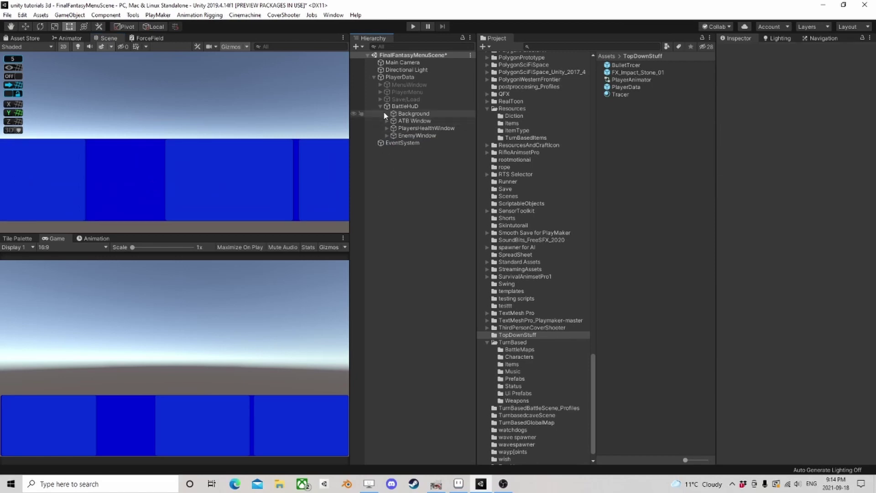
{"action": "right_click", "coordinate": [402, 107]}
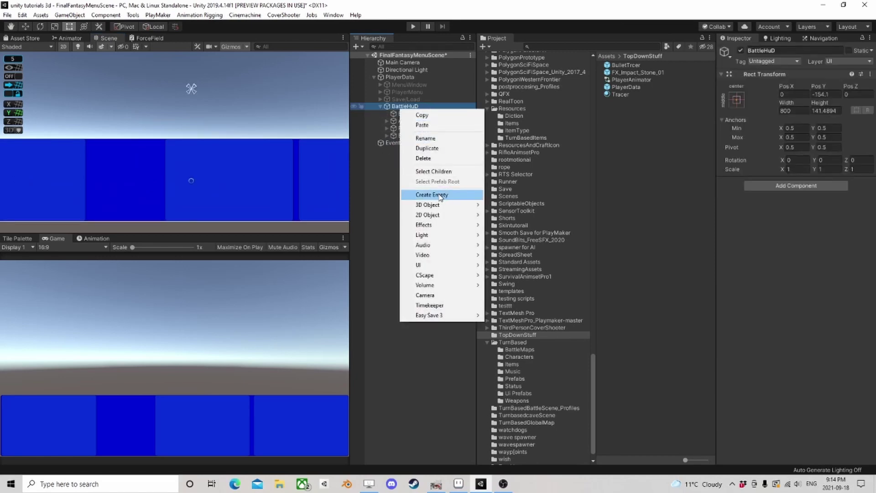
{"action": "left_click", "coordinate": [439, 194]}
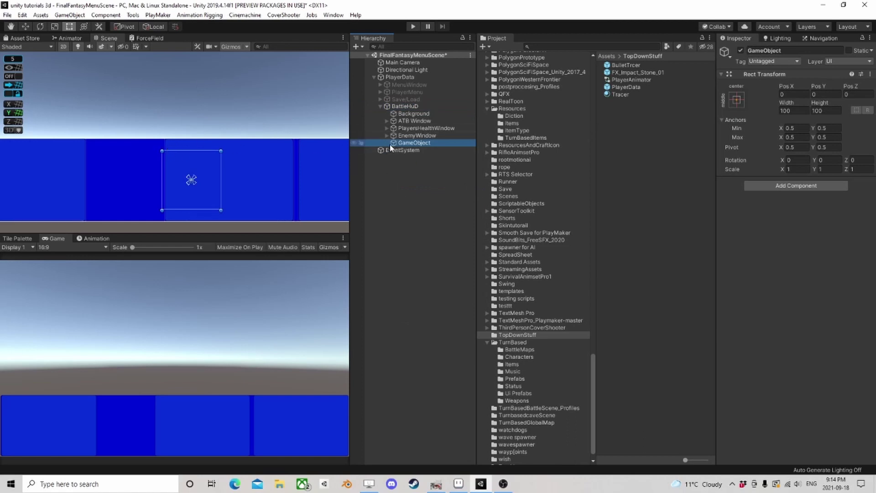
{"action": "key", "text": "Delete"}
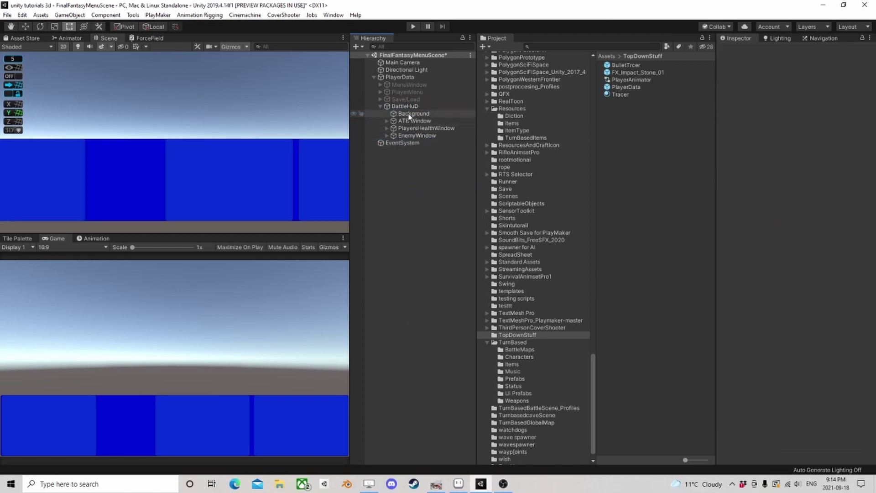
Add a UI panel to BattleHuD and resize it to about 138 by 182
{"action": "right_click", "coordinate": [404, 107]}
{"action": "mouse_move", "coordinate": [438, 265]}
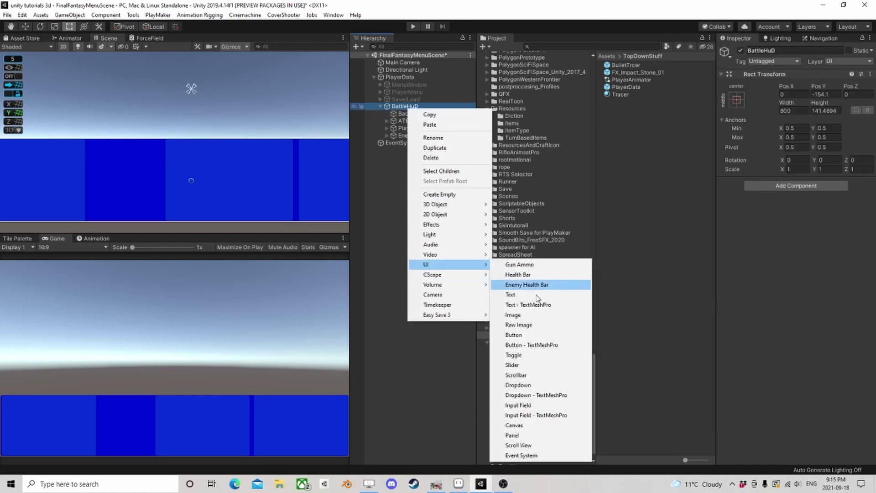
{"action": "left_click", "coordinate": [512, 435]}
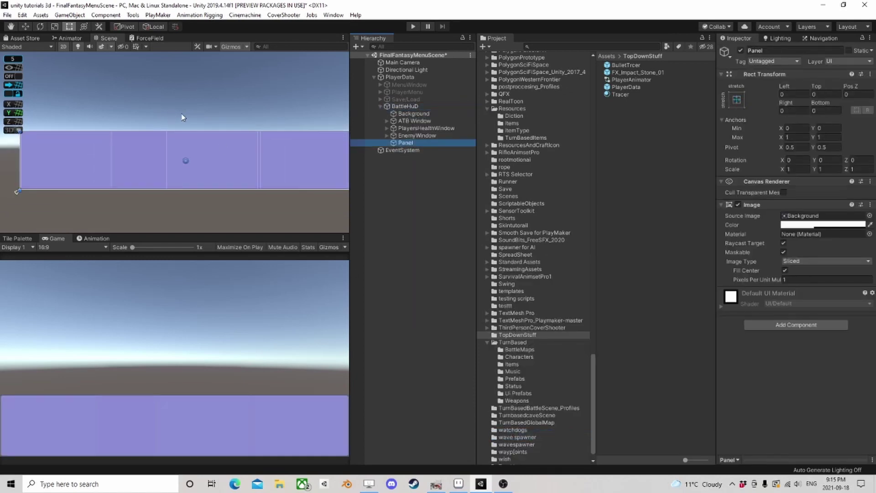
{"action": "scroll", "coordinate": [181, 118], "scroll_direction": "down", "scroll_amount": 2}
{"action": "left_click_drag", "start_coordinate": [308, 127], "coordinate": [178, 75]}
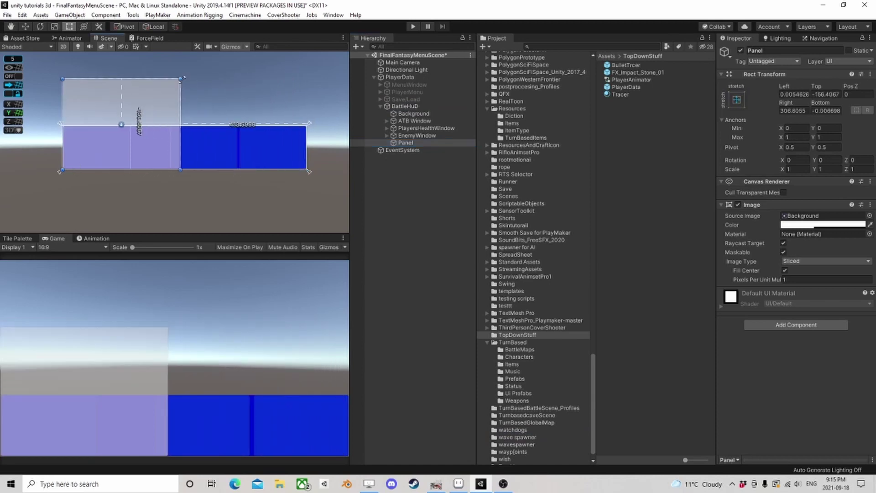
{"action": "left_click_drag", "start_coordinate": [62, 74], "coordinate": [135, 114]}
Move the new BattleHuD panel up so it stands mostly above the blue battle windows
{"action": "left_click", "coordinate": [26, 28]}
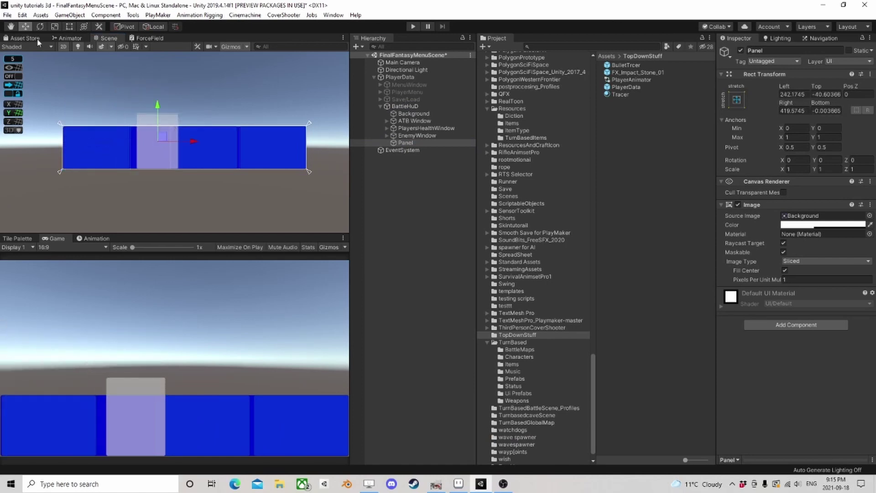
{"action": "left_click_drag", "start_coordinate": [165, 138], "coordinate": [178, 103]}
{"action": "scroll", "coordinate": [217, 132], "scroll_direction": "up", "scroll_amount": 5}
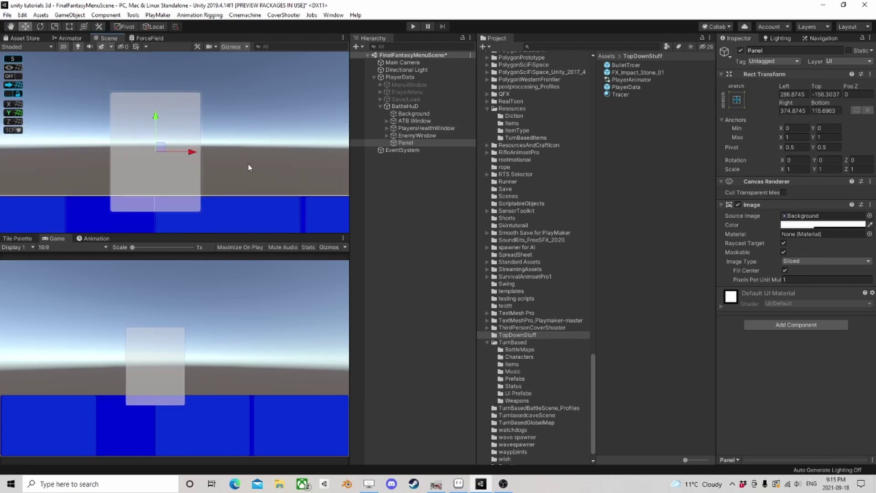
Apply the bottom-right anchor preset to the BattleHuD panel, setting its position and pivot as well
{"action": "left_click", "coordinate": [737, 100]}
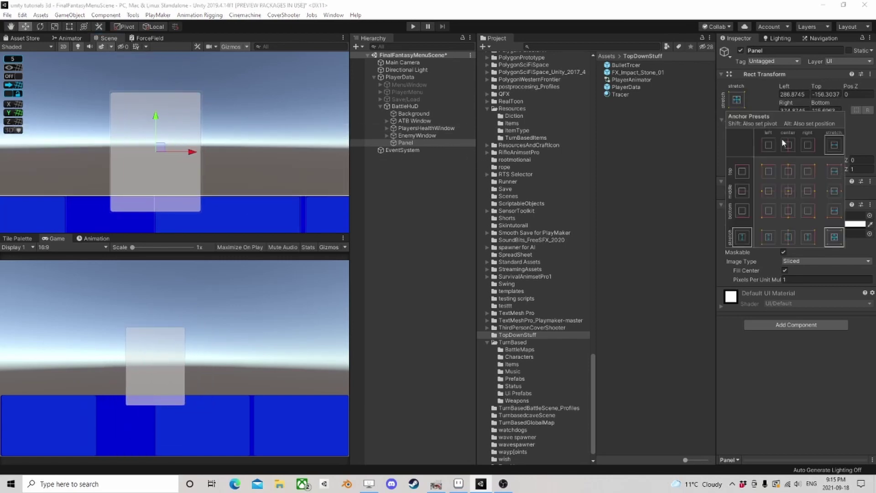
{"action": "left_click", "coordinate": [808, 215]}
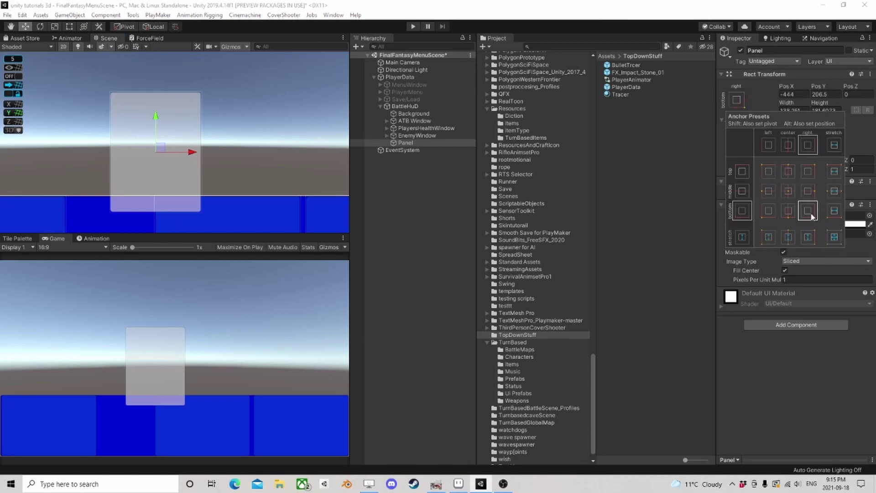
{"action": "key", "text": "alt"}
{"action": "left_click", "coordinate": [809, 214], "text": "alt"}
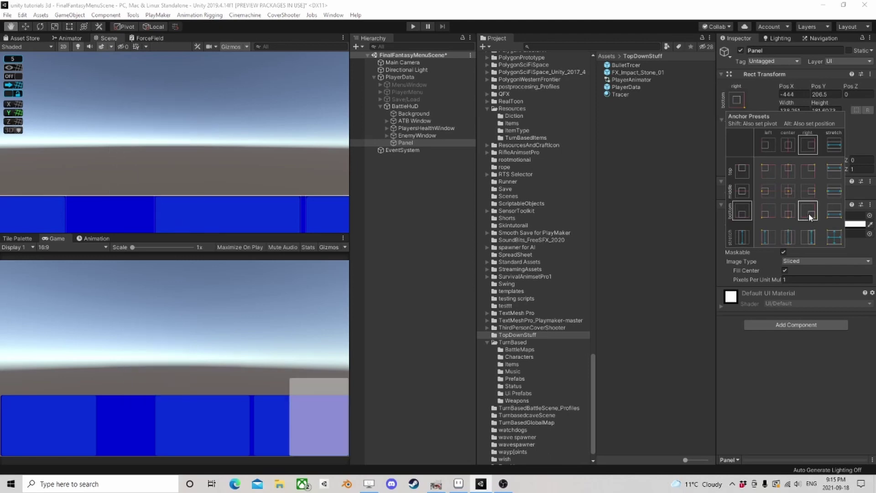
{"action": "key", "text": "shift"}
{"action": "left_click", "coordinate": [809, 214], "text": "shift"}
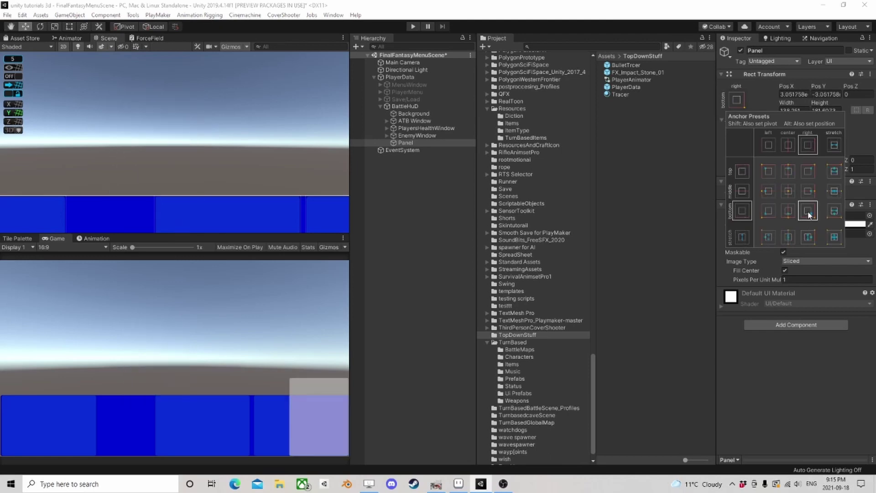
{"action": "key", "text": "Escape"}
Move the panel above the ATB window, to about X -387 and Y 182
{"action": "key", "text": "f"}
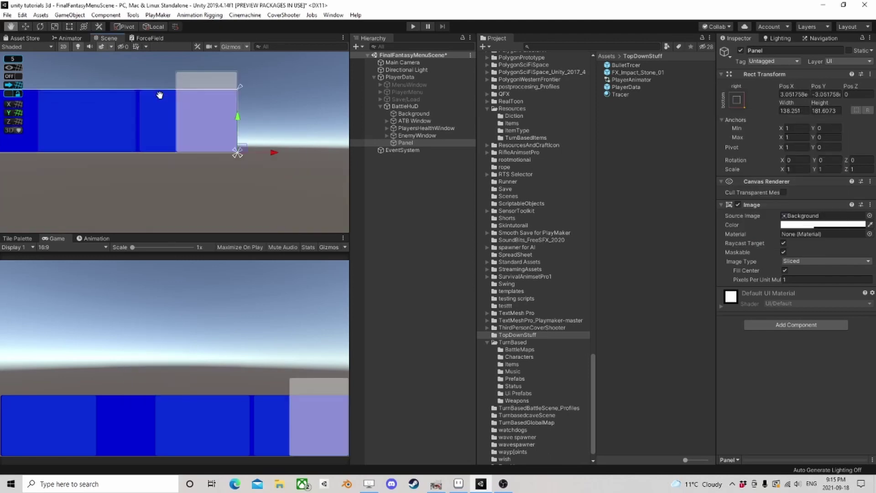
{"action": "left_click_drag", "start_coordinate": [247, 151], "coordinate": [141, 123]}
{"action": "middle_click_drag", "start_coordinate": [141, 123], "coordinate": [214, 150]}
{"action": "left_click_drag", "start_coordinate": [215, 151], "coordinate": [186, 140]}
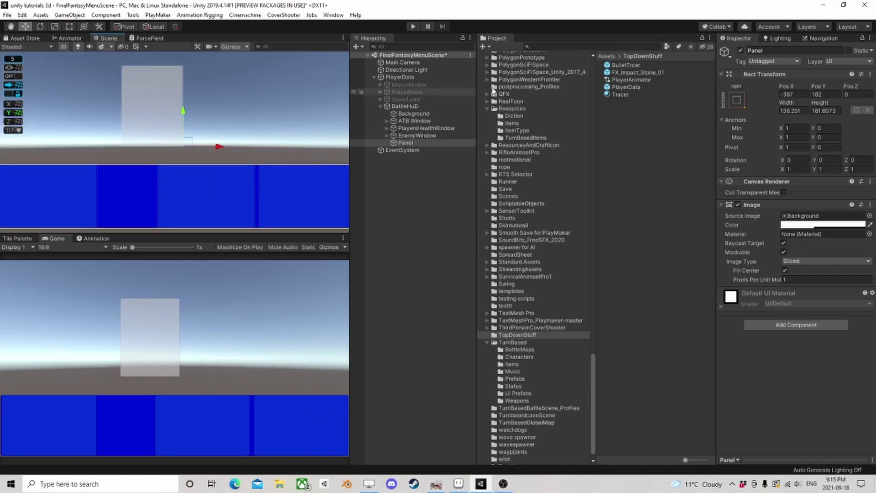
Try the bottom-center and bottom-left anchor presets with pivot on the panel, and return to bottom-right
{"action": "left_click", "coordinate": [737, 99]}
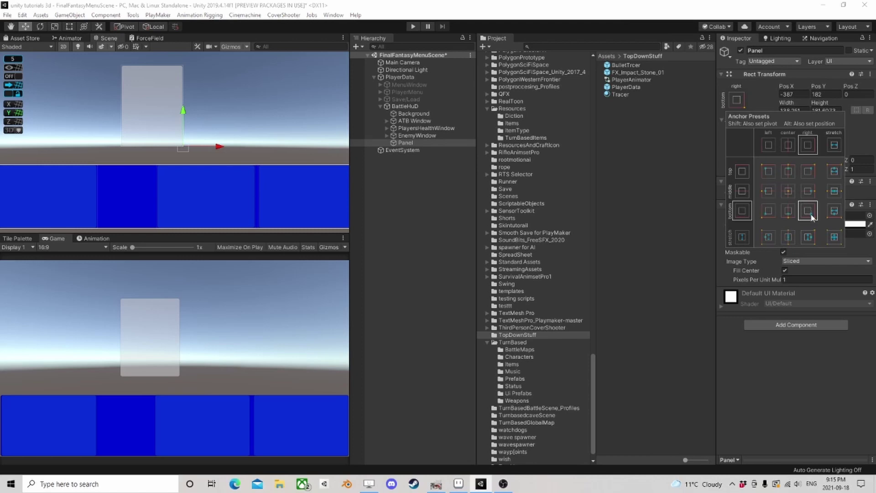
{"action": "left_click", "coordinate": [788, 211], "text": "shift"}
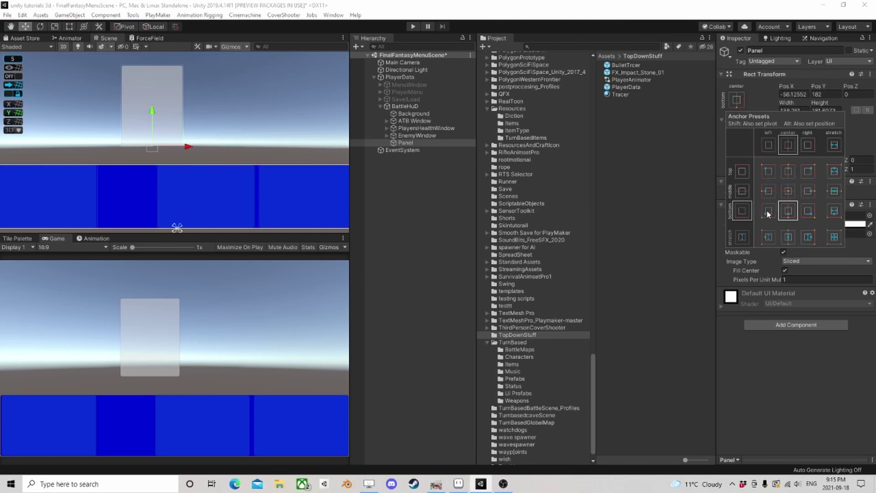
{"action": "left_click", "coordinate": [770, 212], "text": "shift"}
{"action": "left_click", "coordinate": [809, 212], "text": "shift"}
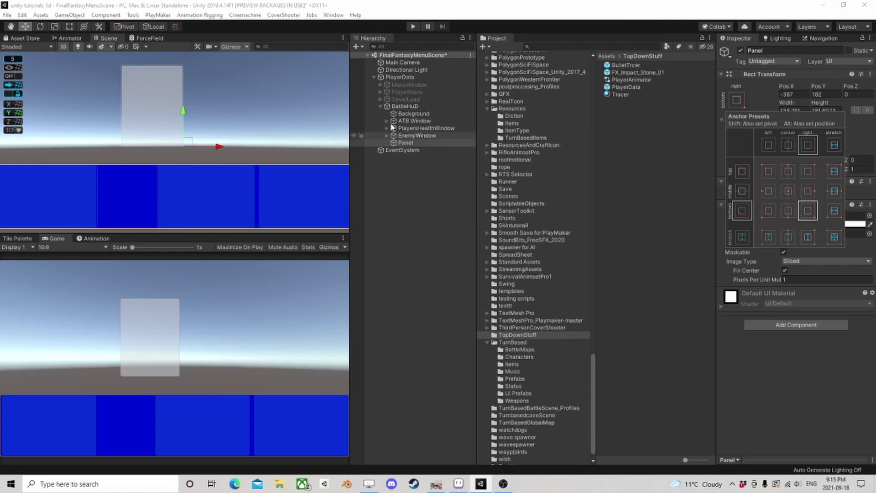
Rename the BattleHuD panel to ActionMenu
{"action": "left_click", "coordinate": [420, 143]}
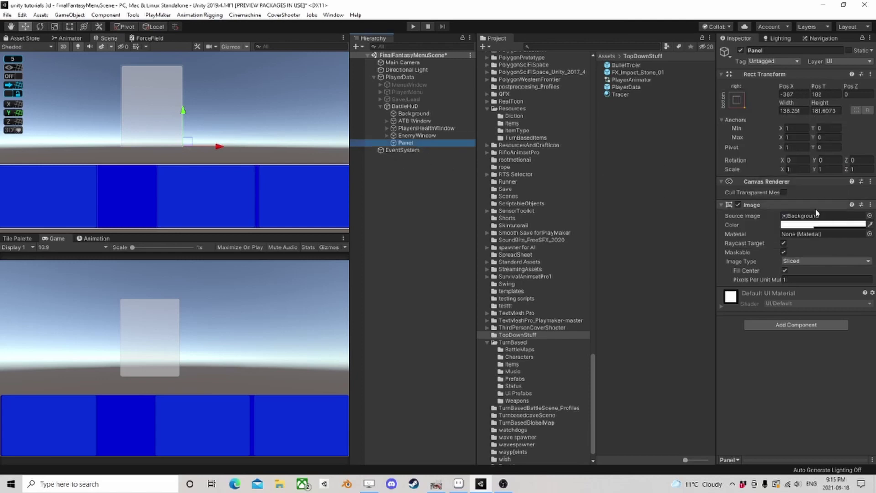
{"action": "left_click", "coordinate": [407, 144]}
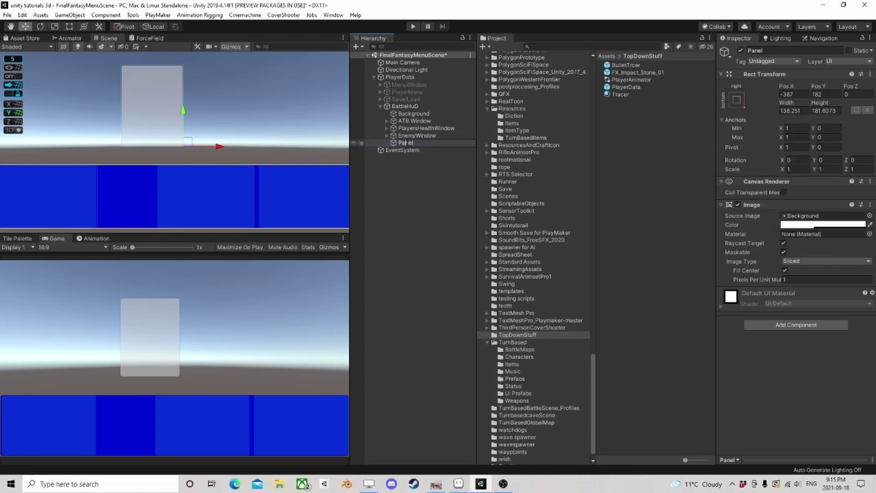
{"action": "type", "text": "M"}
{"action": "type", "text": "Action"}
{"action": "type", "text": "Menu"}
{"action": "key", "text": "Return"}
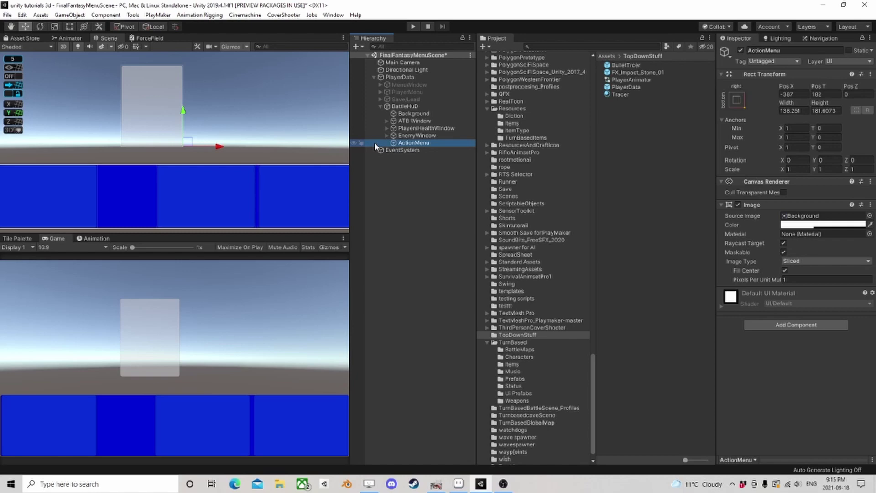
Set ActionMenu's image color to blue (0041FF) with an alpha of about 0.87
{"action": "left_click", "coordinate": [792, 224]}
{"action": "left_click", "coordinate": [569, 142]}
{"action": "left_click_drag", "start_coordinate": [593, 105], "coordinate": [637, 64]}
{"action": "mouse_move", "coordinate": [600, 217]}
{"action": "left_mouse_down"}
{"action": "mouse_move", "coordinate": [643, 208]}
{"action": "mouse_move", "coordinate": [586, 214]}
{"action": "mouse_move", "coordinate": [617, 213]}
{"action": "left_mouse_up"}
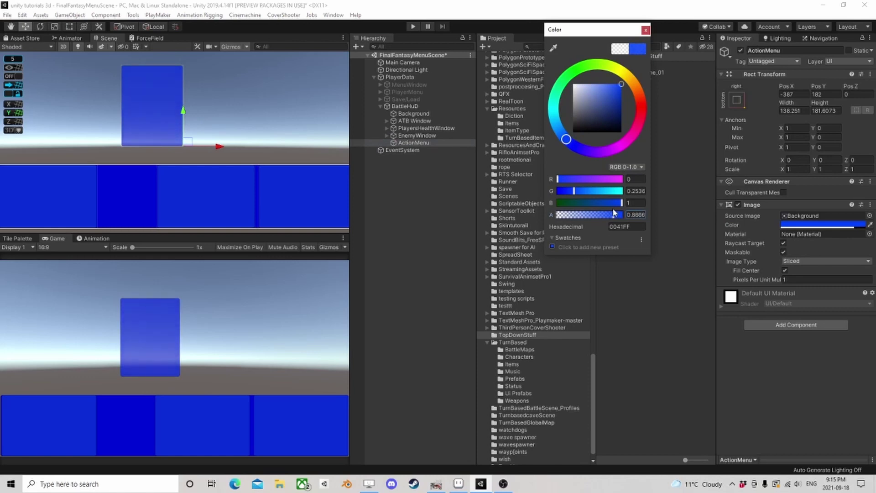
Add a text object named Title to ActionMenu and place it near the panel's upper edge at X 0, Y 73
{"action": "left_click", "coordinate": [645, 30]}
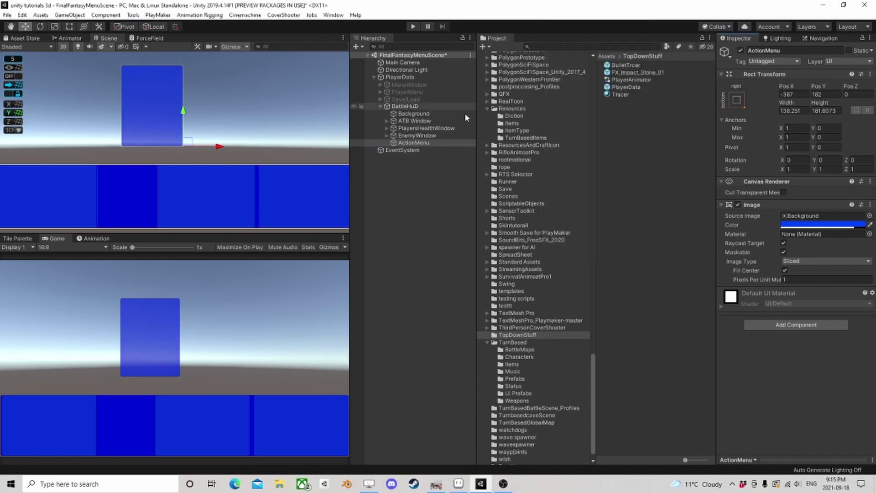
{"action": "right_click", "coordinate": [424, 143]}
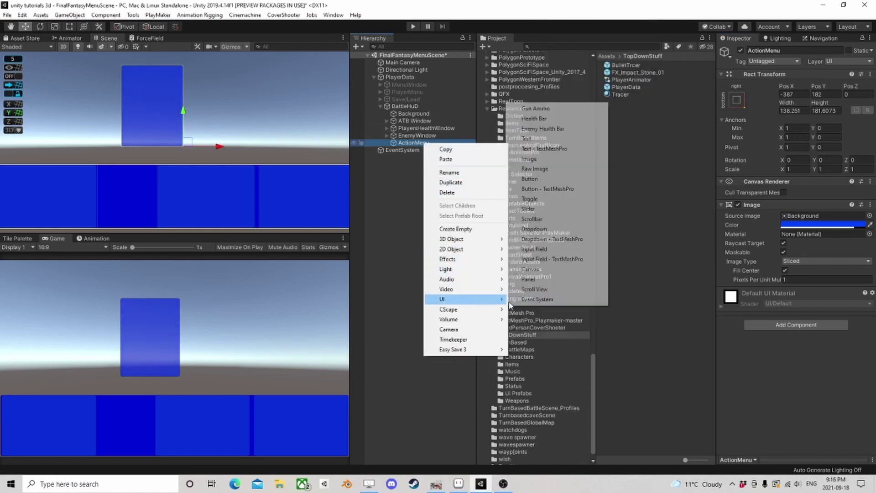
{"action": "left_click", "coordinate": [524, 137]}
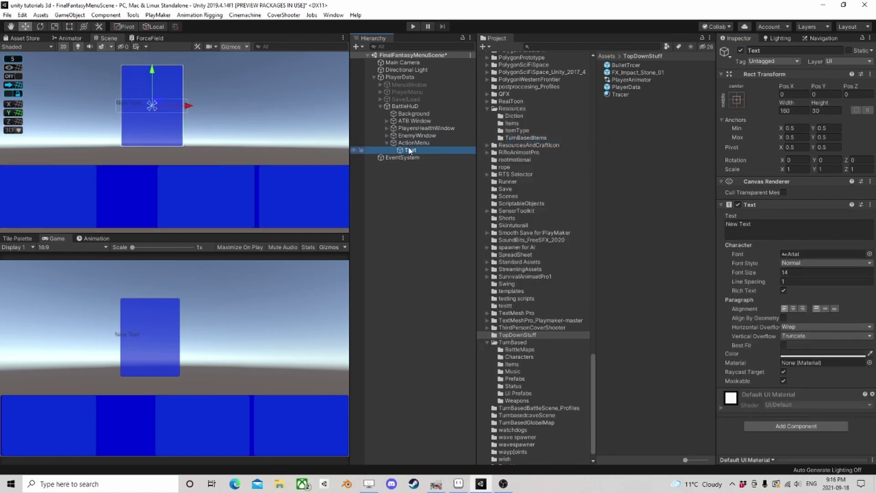
{"action": "key", "text": "Return"}
{"action": "left_click_drag", "start_coordinate": [157, 102], "coordinate": [157, 72]}
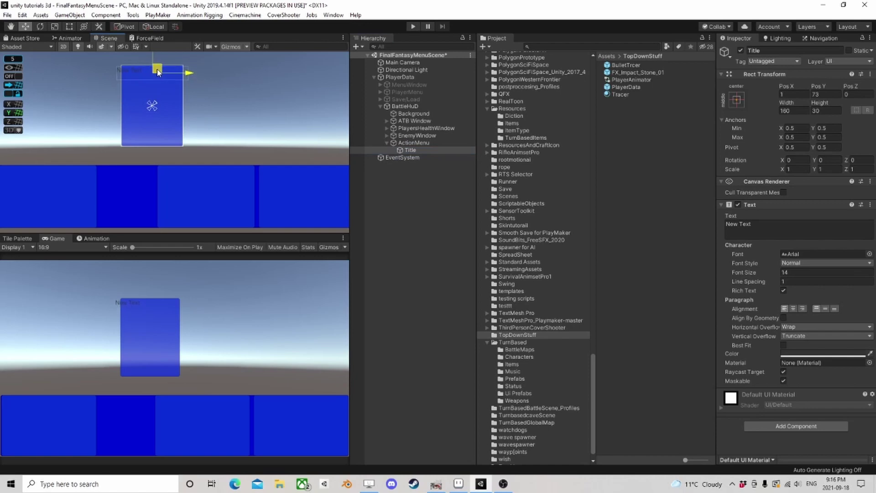
{"action": "left_click", "coordinate": [825, 110]}
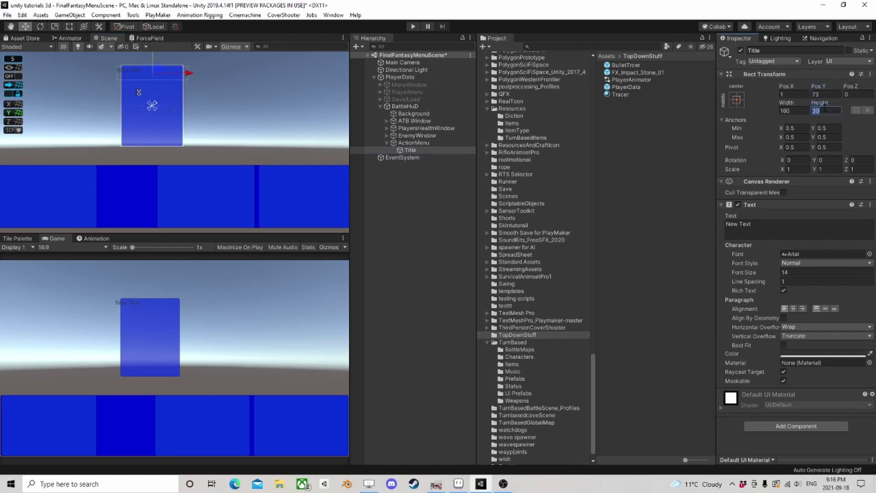
Set Title's text to "Actions" in the Shaka Pow font at size 25
{"action": "left_click", "coordinate": [763, 223]}
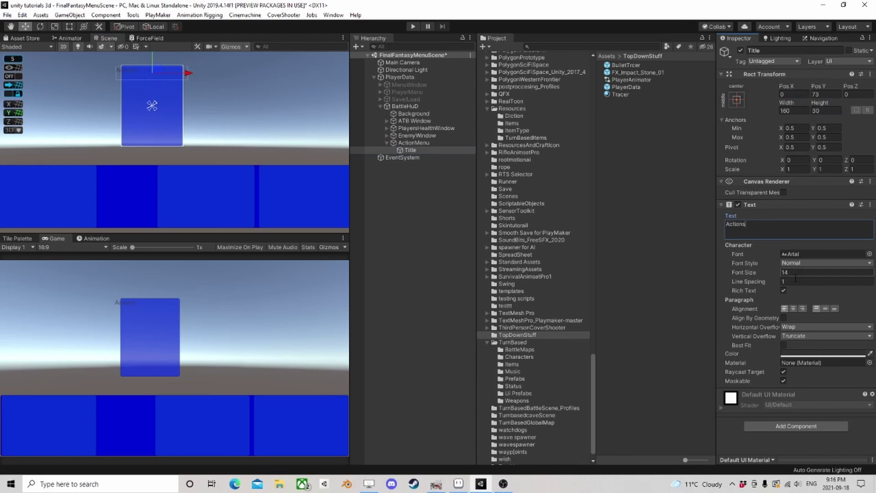
{"action": "left_click", "coordinate": [869, 253]}
{"action": "left_click", "coordinate": [593, 194]}
{"action": "left_click", "coordinate": [777, 77]}
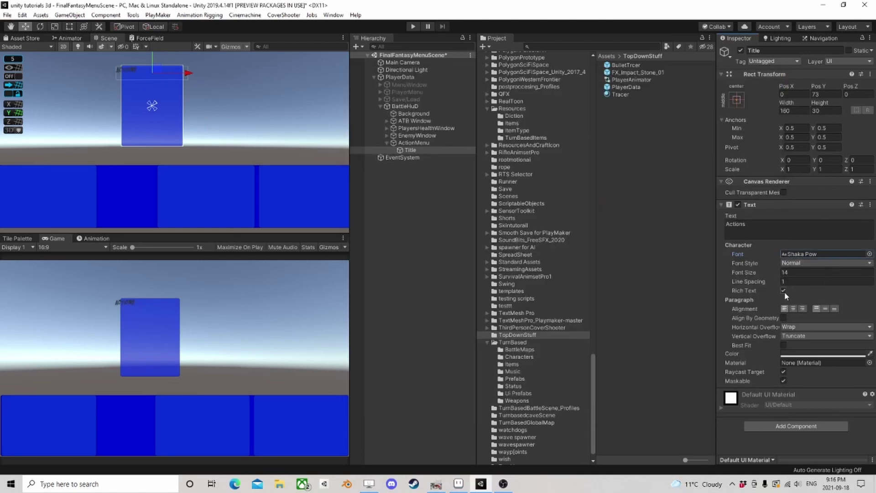
{"action": "left_click", "coordinate": [764, 273]}
{"action": "type", "text": "25"}
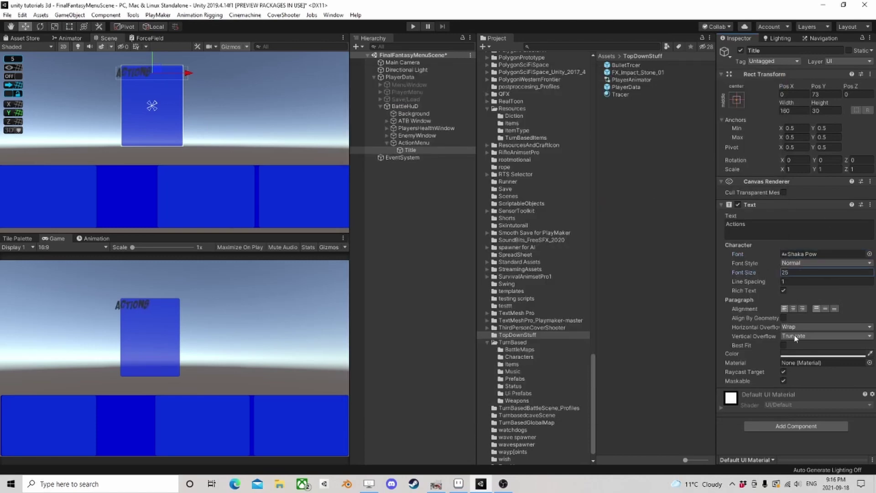
Make the Title text opaque white (FFFFFF) and center it horizontally and vertically in its box
{"action": "left_click", "coordinate": [805, 355]}
{"action": "left_click_drag", "start_coordinate": [579, 100], "coordinate": [562, 52]}
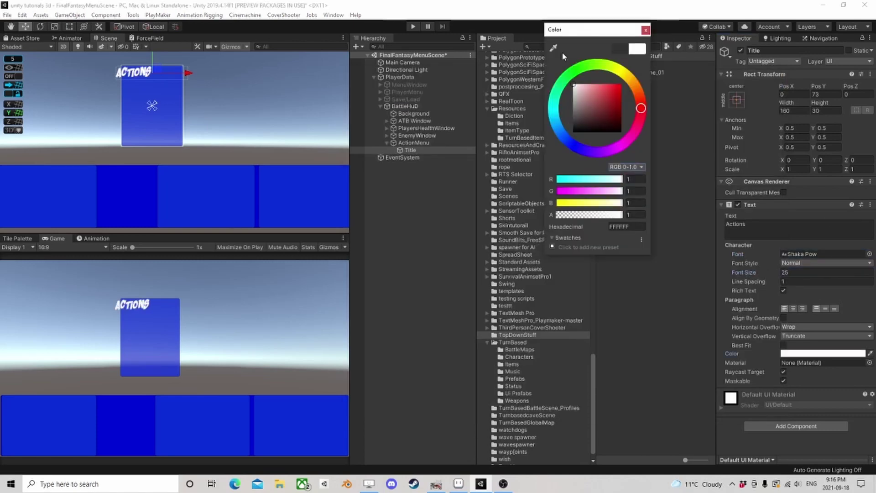
{"action": "left_click", "coordinate": [641, 30]}
{"action": "left_click", "coordinate": [794, 309]}
{"action": "left_click", "coordinate": [825, 309]}
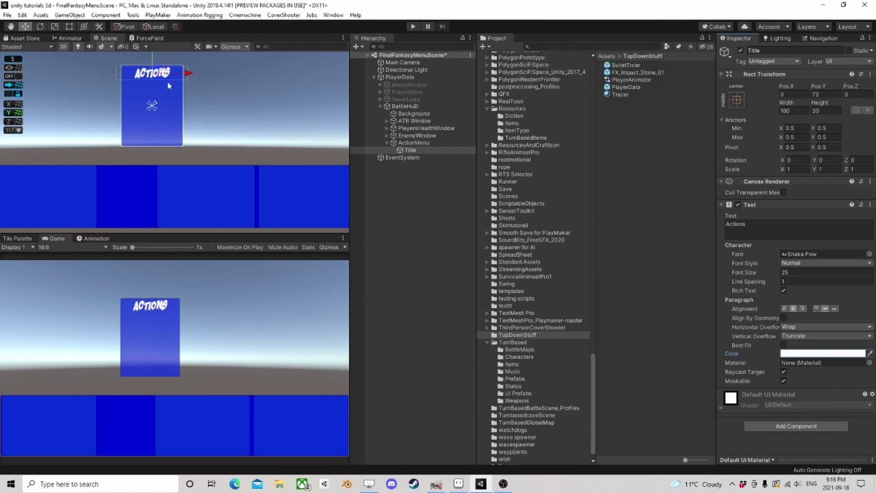
Resize Title's rectangle to match the ActionMenu panel's width, about 138 by 33
{"action": "left_click", "coordinate": [69, 26]}
{"action": "middle_click_drag", "start_coordinate": [145, 84], "coordinate": [146, 109]}
{"action": "left_click_drag", "start_coordinate": [121, 95], "coordinate": [126, 93]}
{"action": "left_click_drag", "start_coordinate": [193, 109], "coordinate": [186, 108]}
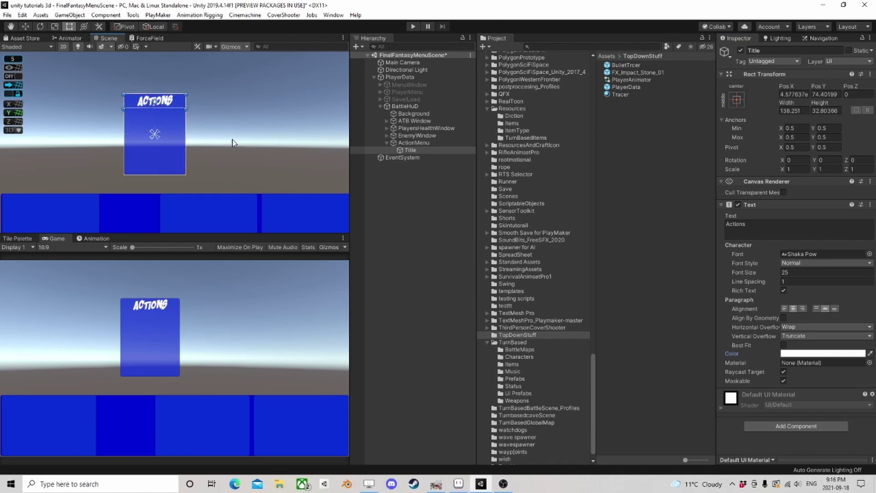
Add an empty child object named ActionList to ActionMenu
{"action": "right_click", "coordinate": [414, 143]}
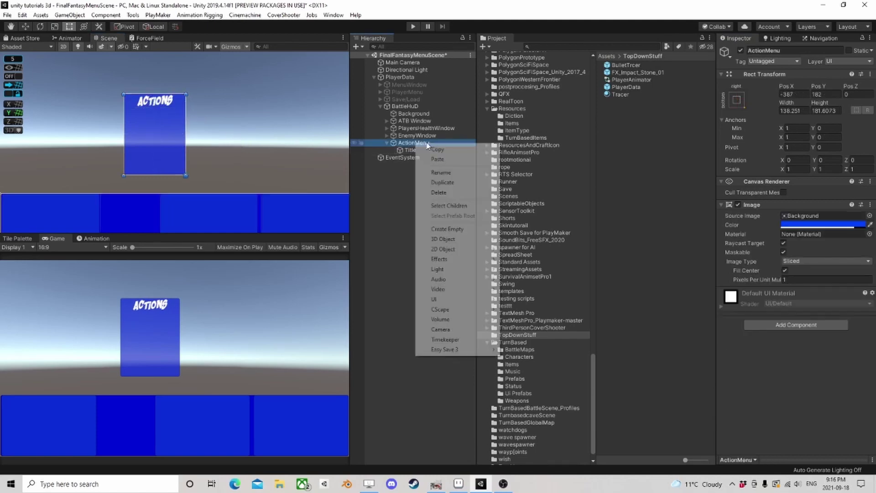
{"action": "left_click", "coordinate": [438, 228]}
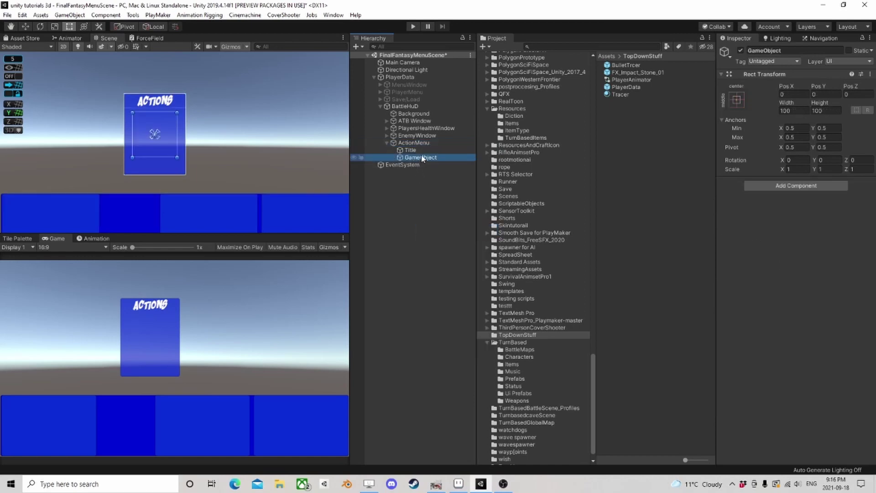
{"action": "type", "text": "ActionList"}
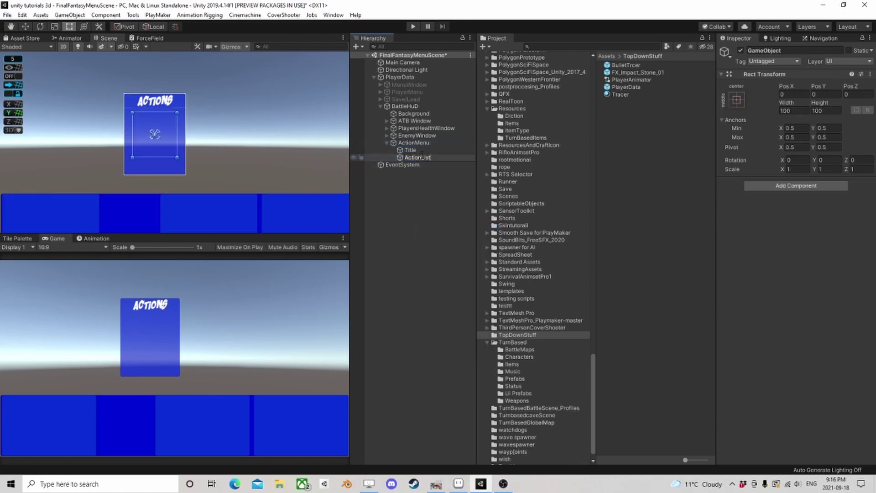
{"action": "key", "text": "Return"}
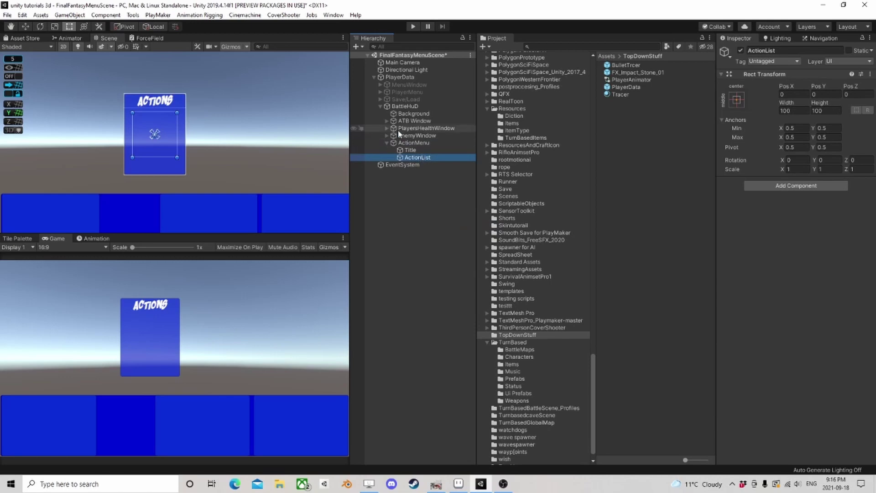
Stretch ActionList over the area below the title, about 121 by 135, and give it a Vertical Layout Group
{"action": "left_click_drag", "start_coordinate": [132, 113], "coordinate": [127, 112]}
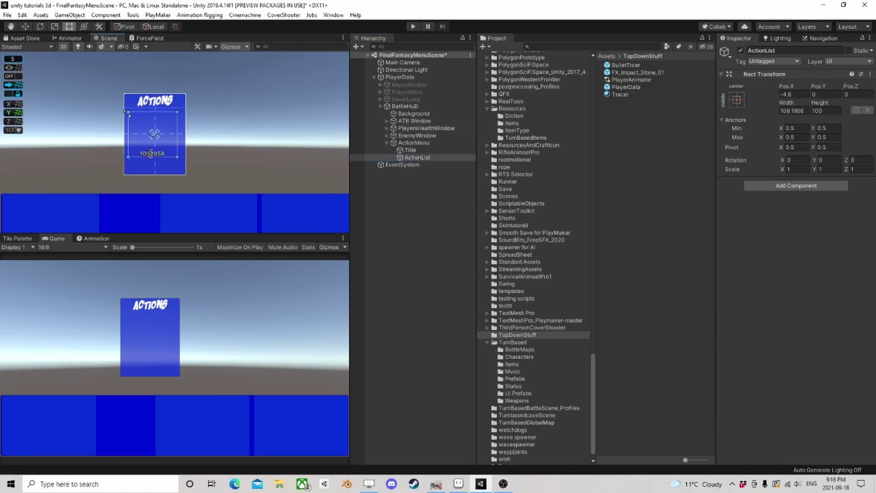
{"action": "left_click_drag", "start_coordinate": [175, 157], "coordinate": [183, 174]}
{"action": "left_click_drag", "start_coordinate": [129, 171], "coordinate": [128, 171]}
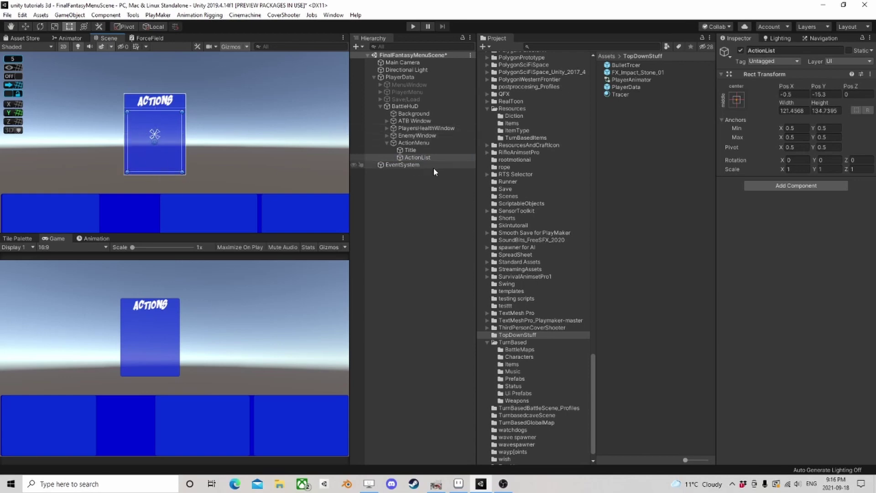
{"action": "left_click", "coordinate": [796, 186]}
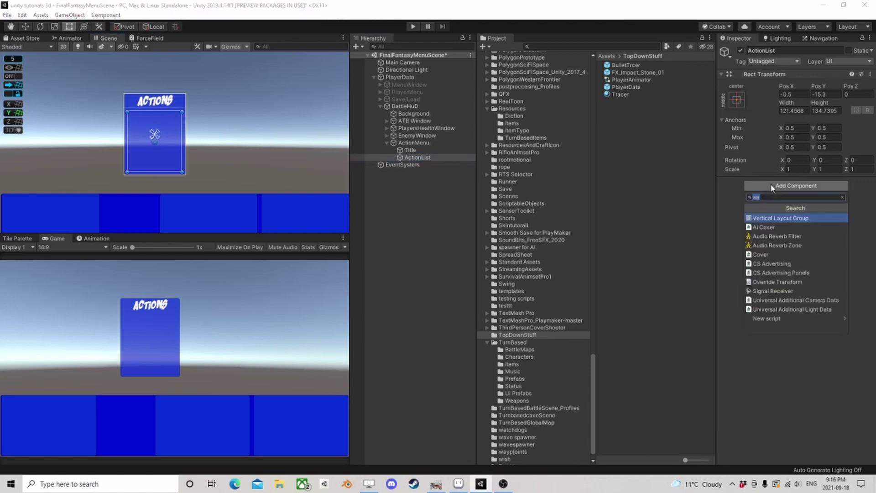
{"action": "left_click", "coordinate": [797, 218]}
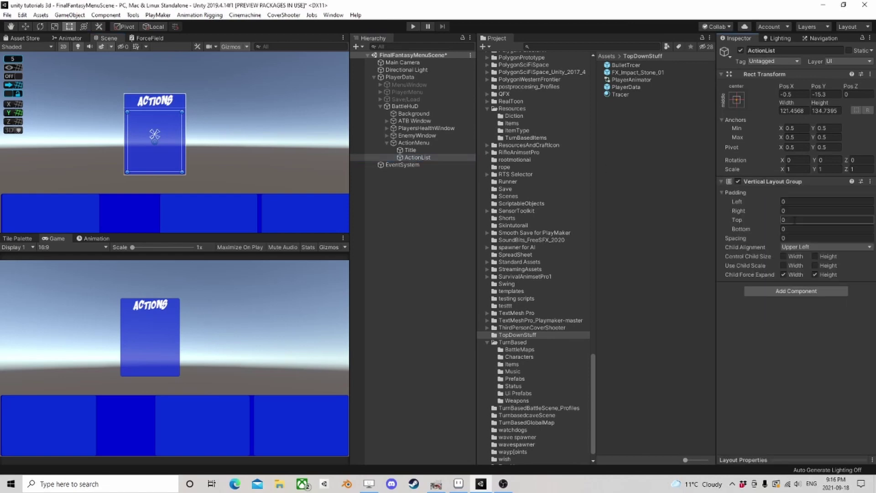
Add a UI button to ActionList and duplicate it three times to test the layout
{"action": "right_click", "coordinate": [412, 158]}
{"action": "mouse_move", "coordinate": [447, 315]}
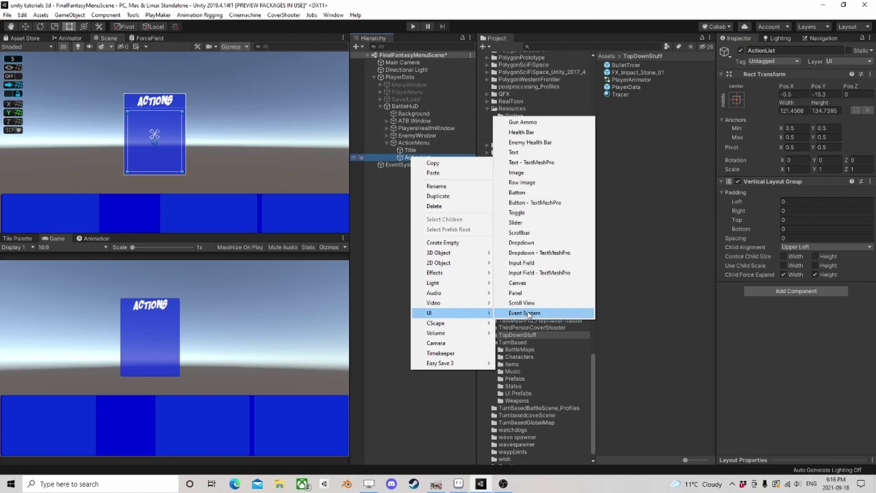
{"action": "left_click", "coordinate": [529, 191]}
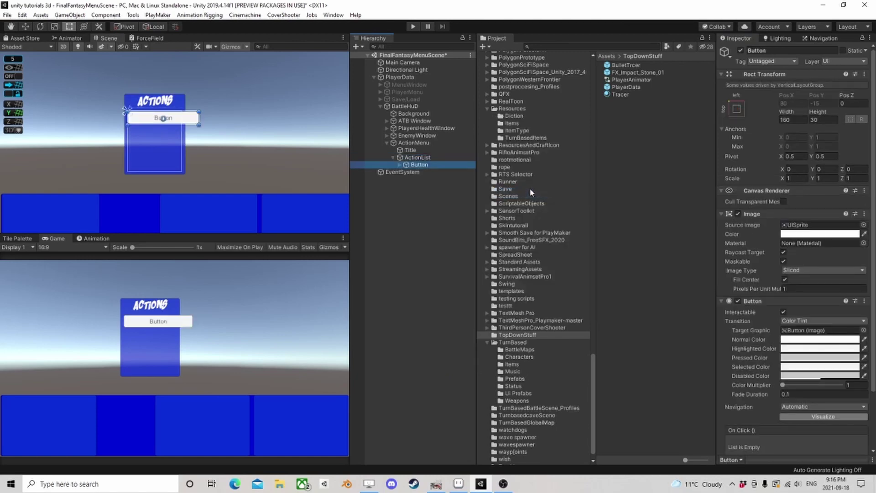
{"action": "key", "text": "ctrl+d"}
{"action": "key", "text": "ctrl+d"}
{"action": "key", "text": "ctrl+d"}
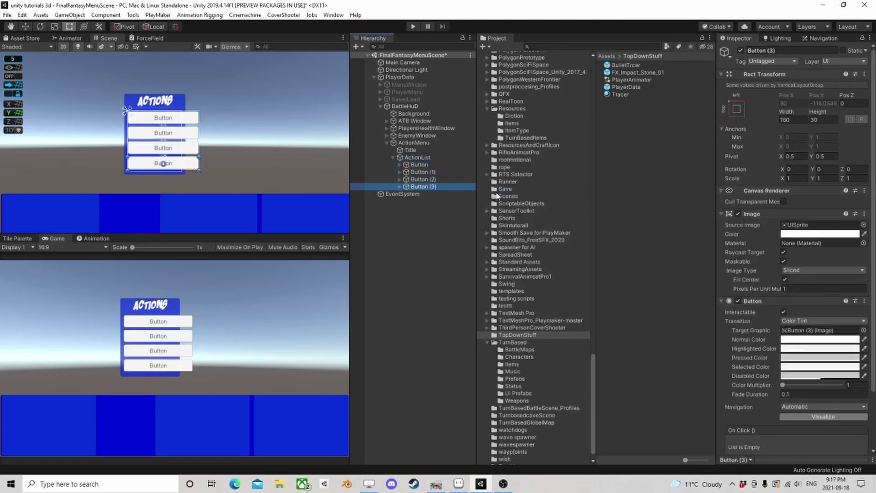
Make ActionList's Vertical Layout Group control child width, and delete the four test buttons
{"action": "left_click", "coordinate": [413, 157]}
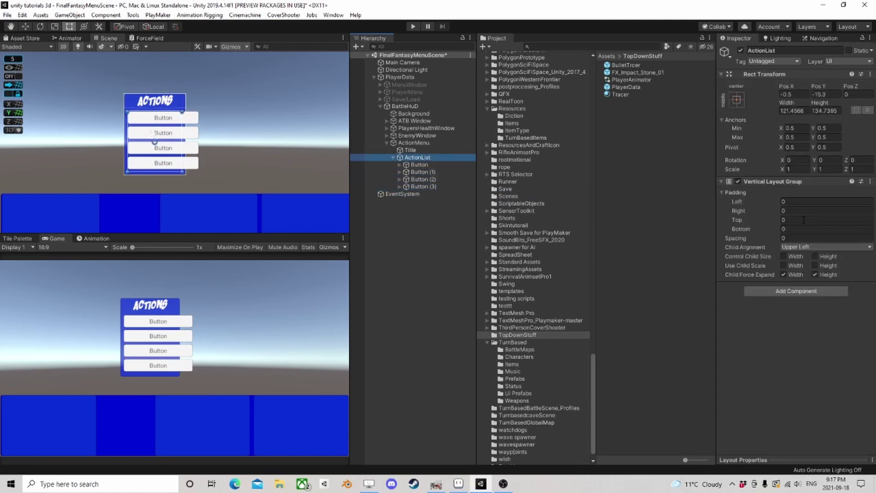
{"action": "left_click", "coordinate": [784, 256]}
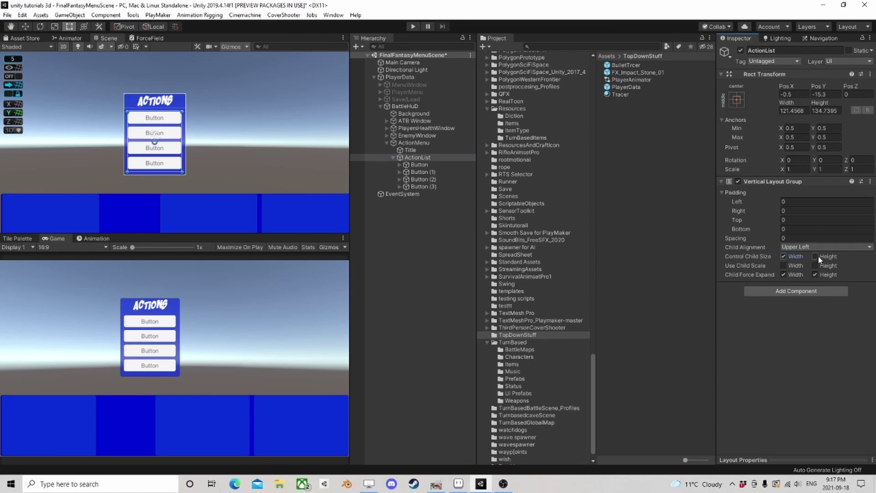
{"action": "left_click", "coordinate": [424, 165]}
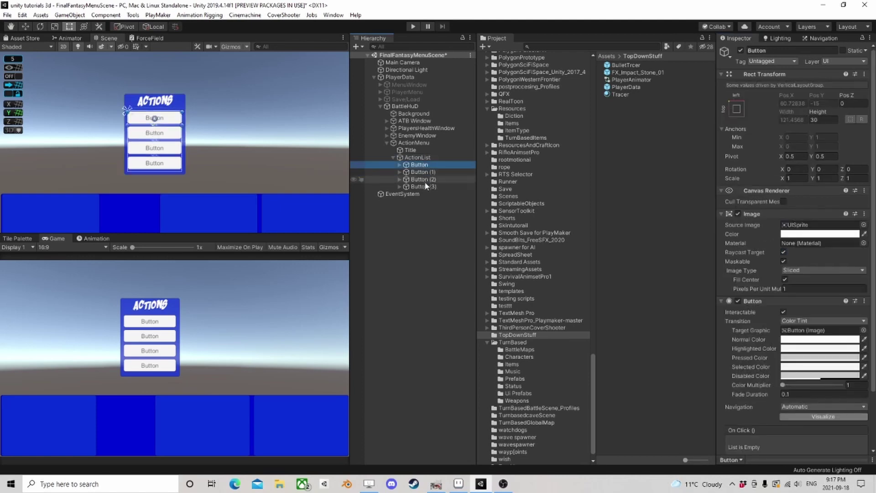
{"action": "left_click", "coordinate": [429, 186], "text": "shift"}
{"action": "key", "text": "Delete"}
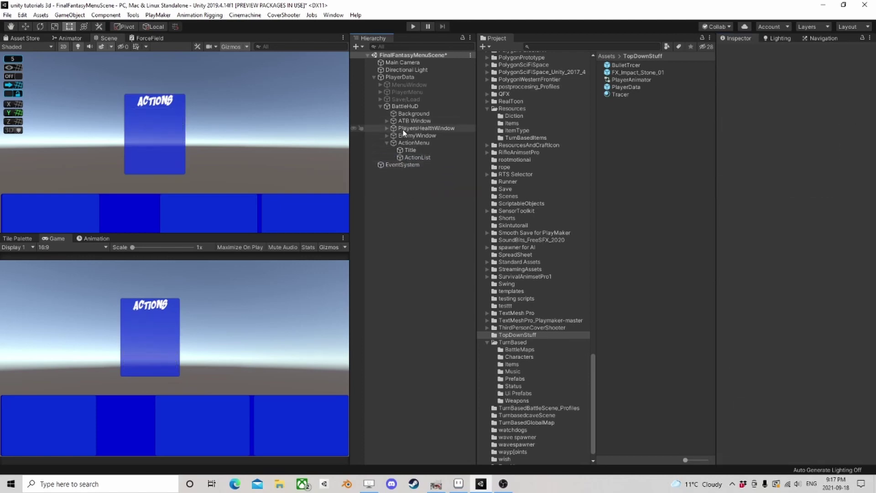
Activate the MenuWindow, PlayerMenu and Save/Load objects together
{"action": "left_click", "coordinate": [388, 143]}
{"action": "left_click", "coordinate": [397, 106]}
{"action": "left_click", "coordinate": [406, 99]}
{"action": "left_click", "coordinate": [410, 86], "text": "shift"}
{"action": "left_click", "coordinate": [740, 51]}
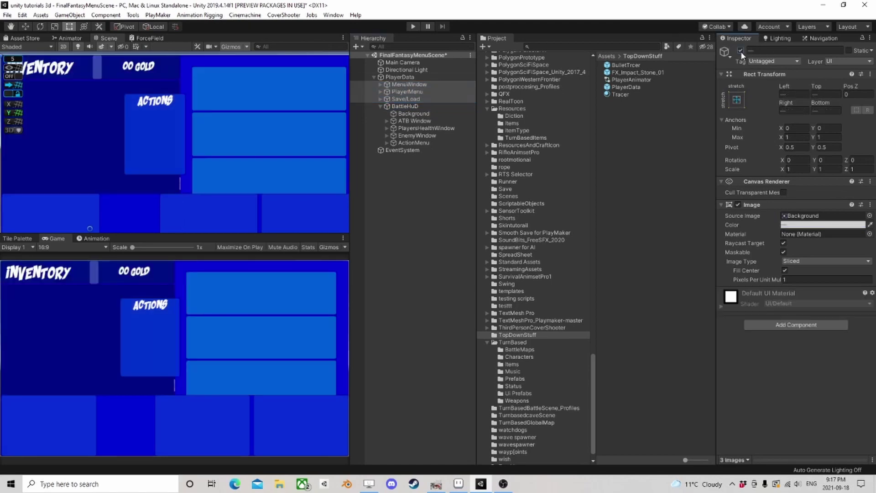
{"action": "scroll", "coordinate": [269, 166], "scroll_direction": "up", "scroll_amount": 2}
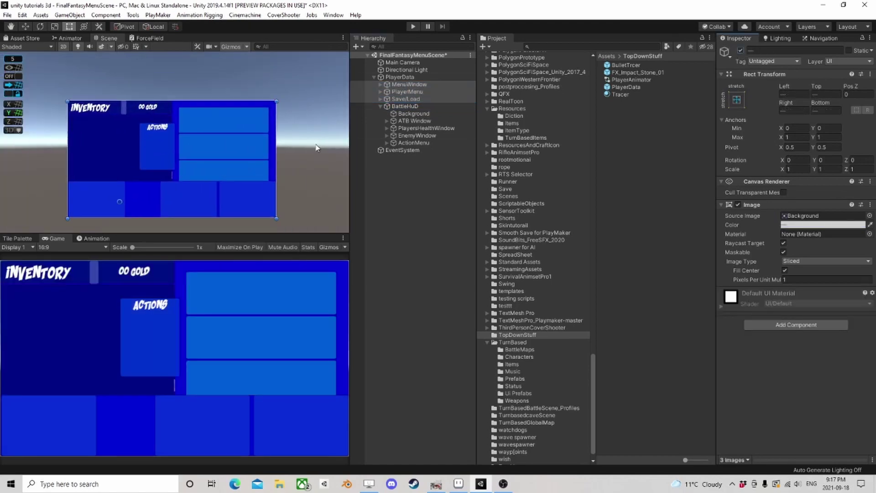
Add a UI panel to PlayerData and shrink it to a strip across the canvas top, with a Bottom offset of about 373
{"action": "left_click", "coordinate": [400, 77]}
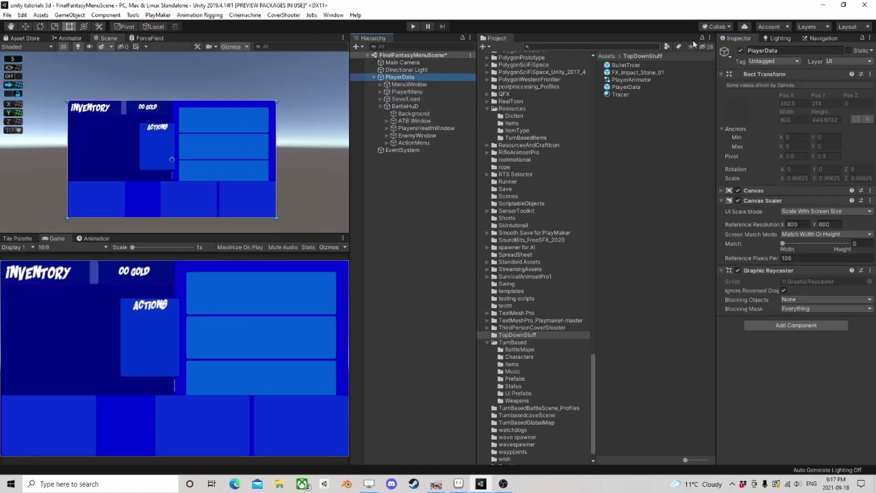
{"action": "left_click", "coordinate": [381, 107]}
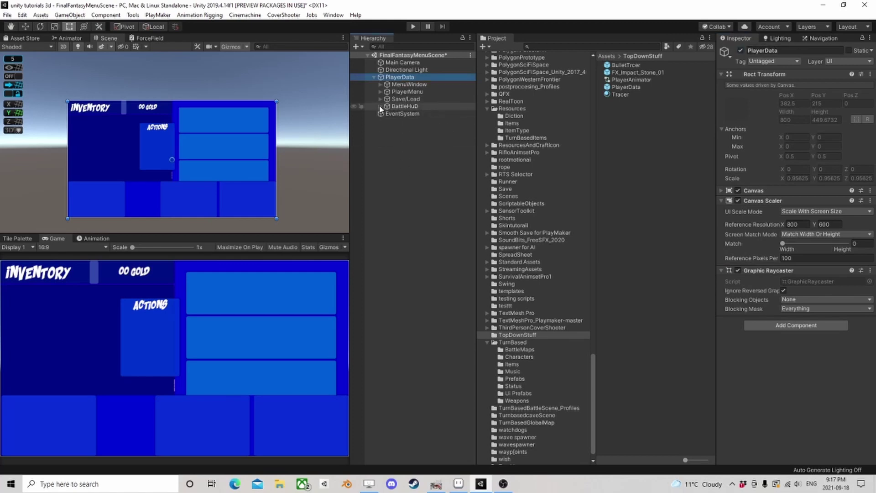
{"action": "right_click", "coordinate": [405, 79]}
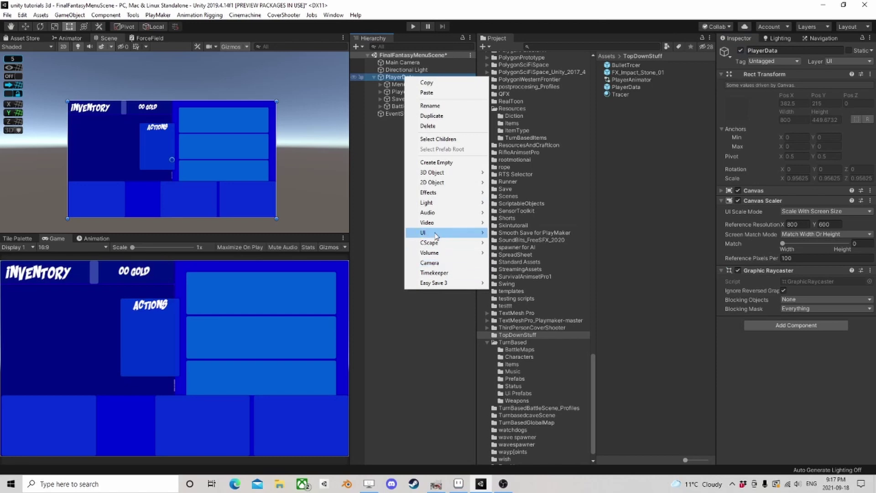
{"action": "mouse_move", "coordinate": [436, 237]}
{"action": "left_click", "coordinate": [508, 404]}
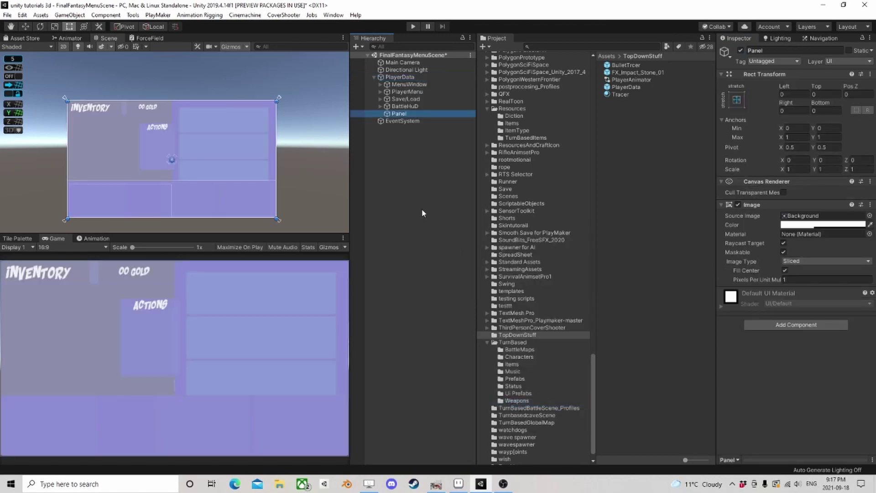
{"action": "left_click_drag", "start_coordinate": [276, 218], "coordinate": [281, 121]}
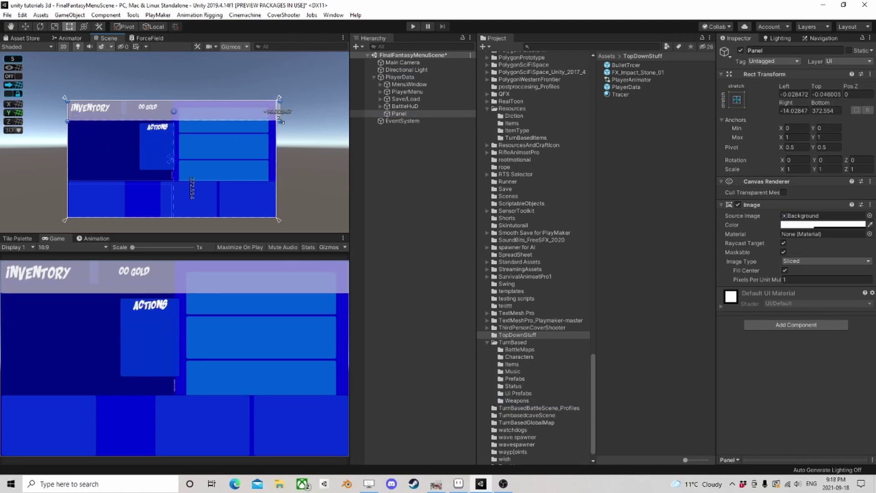
Set the new panel's image color to blue (0023FF) with an alpha of 1
{"action": "left_click", "coordinate": [821, 225]}
{"action": "left_click", "coordinate": [570, 143]}
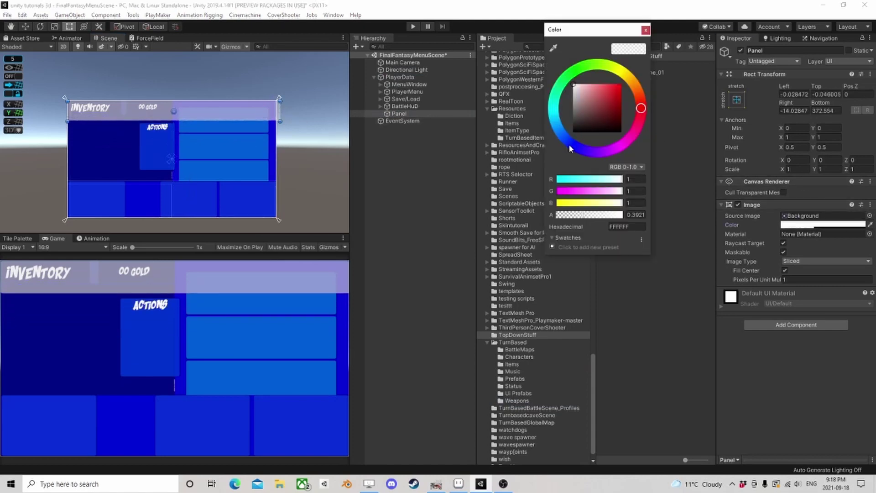
{"action": "left_click_drag", "start_coordinate": [612, 112], "coordinate": [621, 84]}
{"action": "left_click_drag", "start_coordinate": [603, 218], "coordinate": [666, 206]}
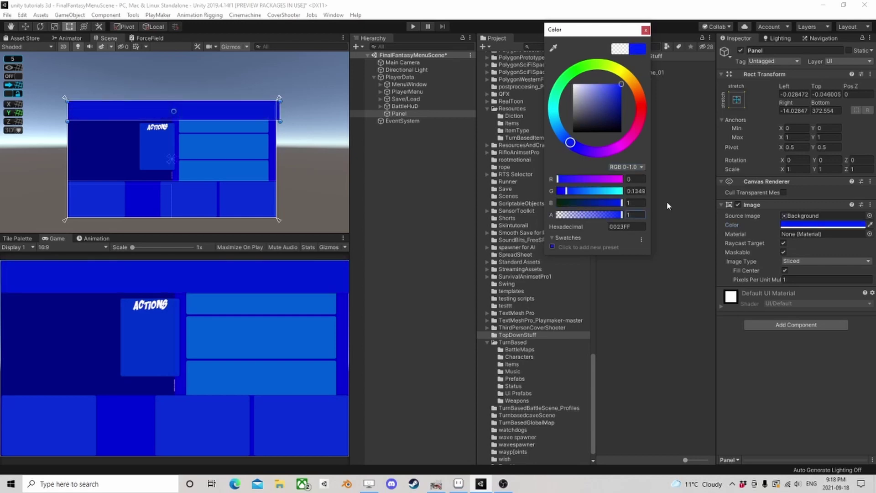
Rename the new top panel under PlayerData as Events
{"action": "left_click", "coordinate": [646, 31]}
{"action": "left_click", "coordinate": [399, 114]}
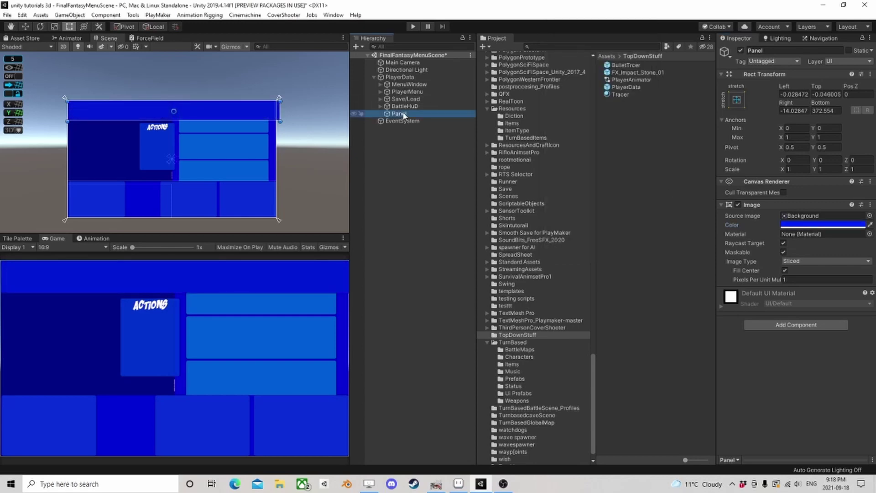
{"action": "left_click", "coordinate": [400, 113]}
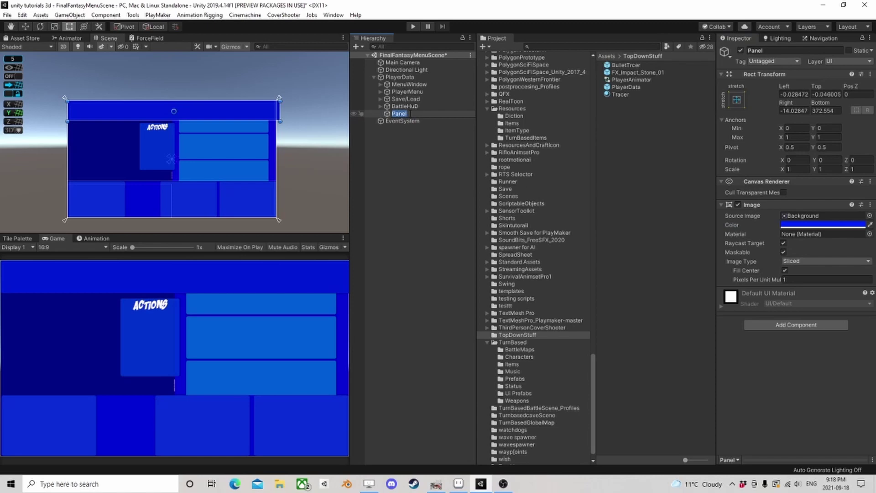
{"action": "type", "text": "Events"}
{"action": "key", "text": "Return"}
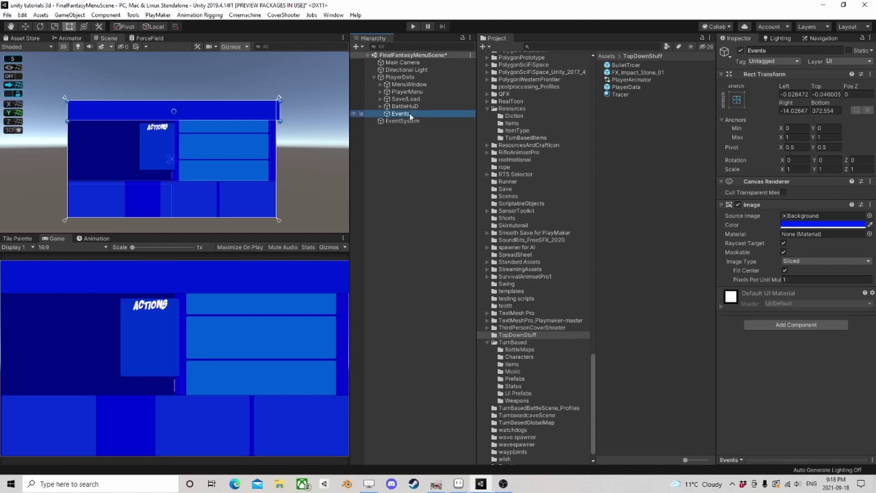
Add a UI text to the Events panel and enlarge its box to about 434 by 77
{"action": "right_click", "coordinate": [397, 116]}
{"action": "mouse_move", "coordinate": [440, 268]}
{"action": "left_click", "coordinate": [508, 300]}
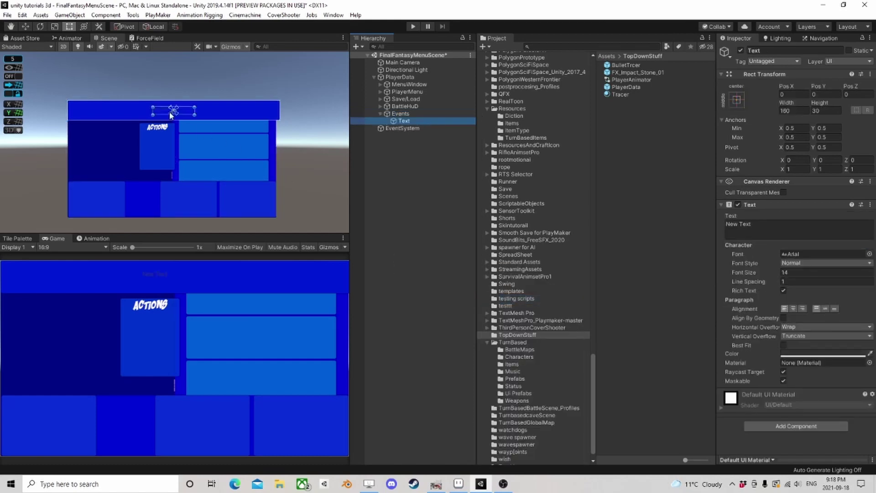
{"action": "left_click_drag", "start_coordinate": [150, 106], "coordinate": [115, 100]}
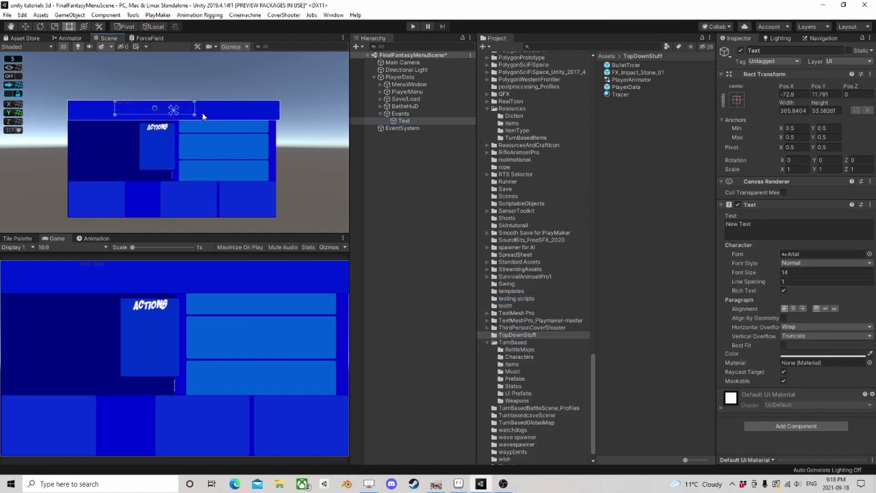
{"action": "left_click_drag", "start_coordinate": [195, 114], "coordinate": [229, 122]}
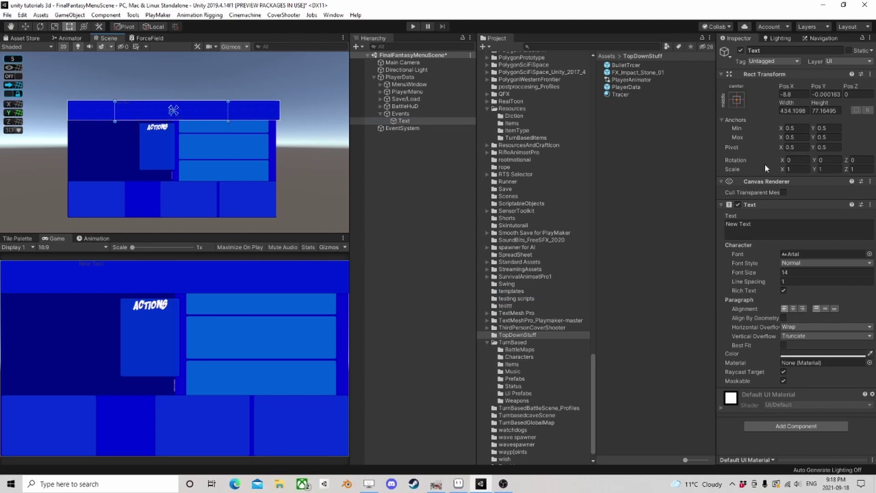
Set the event text box's Pos X to 0, its height to 75 and its width to 450
{"action": "left_click", "coordinate": [794, 94]}
{"action": "type", "text": "0"}
{"action": "left_click", "coordinate": [823, 111]}
{"action": "type", "text": "75"}
{"action": "left_click", "coordinate": [793, 110]}
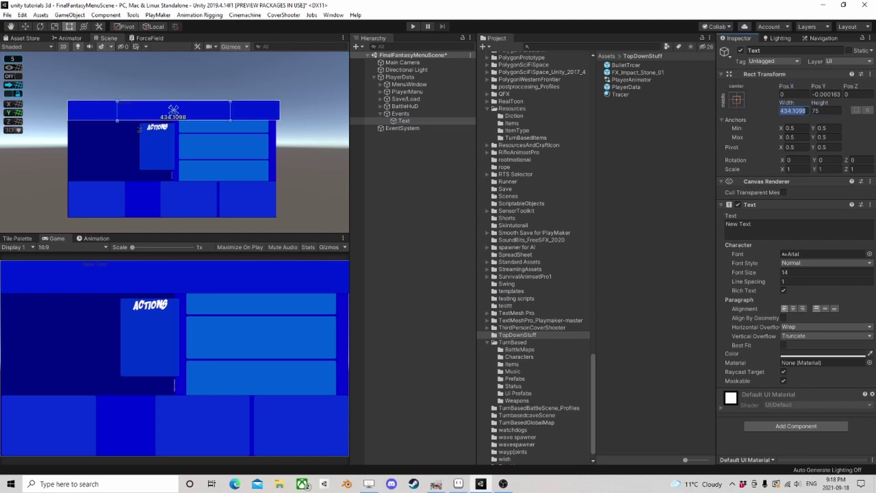
{"action": "type", "text": "450"}
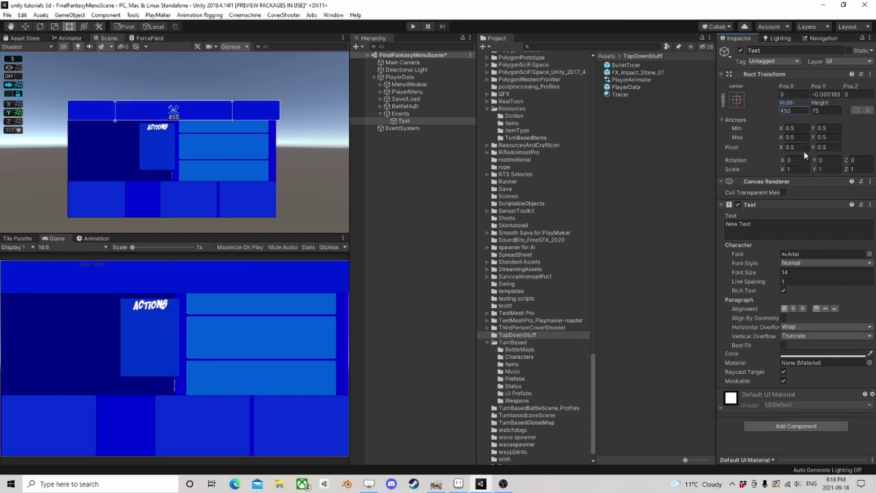
Make the text read "Event Thing", center it in its box and color it white
{"action": "left_click", "coordinate": [771, 230]}
{"action": "type", "text": "Event Thing"}
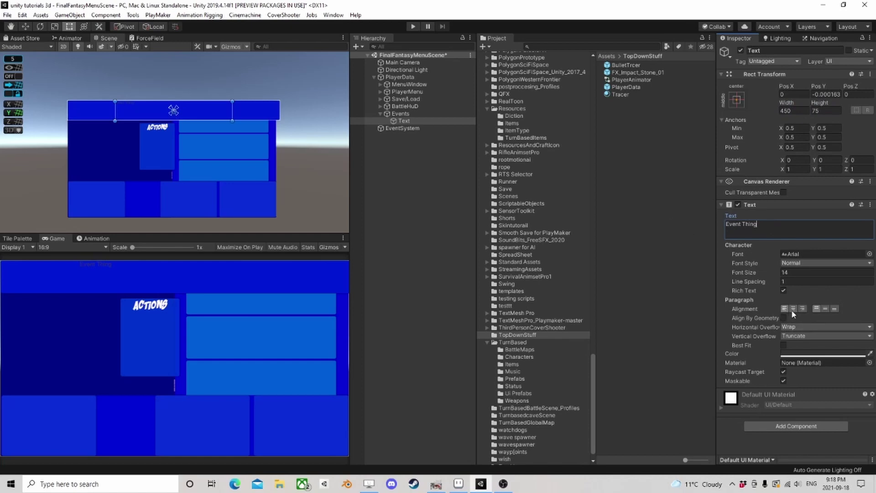
{"action": "left_click", "coordinate": [793, 309]}
{"action": "left_click", "coordinate": [822, 354]}
{"action": "left_click_drag", "start_coordinate": [580, 103], "coordinate": [573, 85]}
{"action": "left_click", "coordinate": [646, 30]}
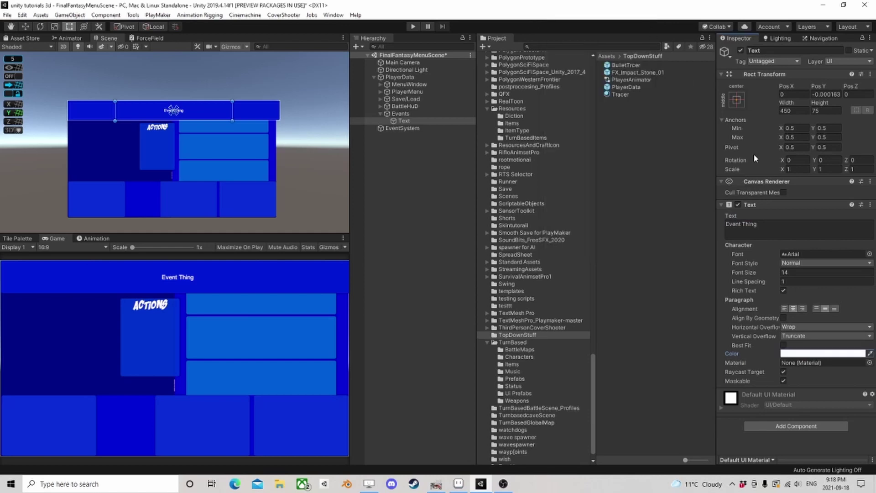
Change the event text's font to Shaka Pow and enlarge it to a heading size, then collapse Events
{"action": "left_click", "coordinate": [869, 254]}
{"action": "left_click", "coordinate": [593, 190]}
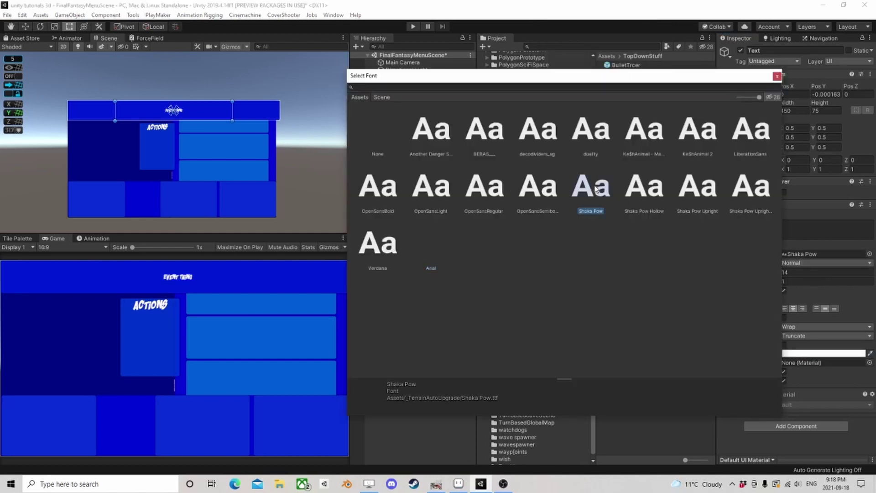
{"action": "left_click", "coordinate": [776, 76]}
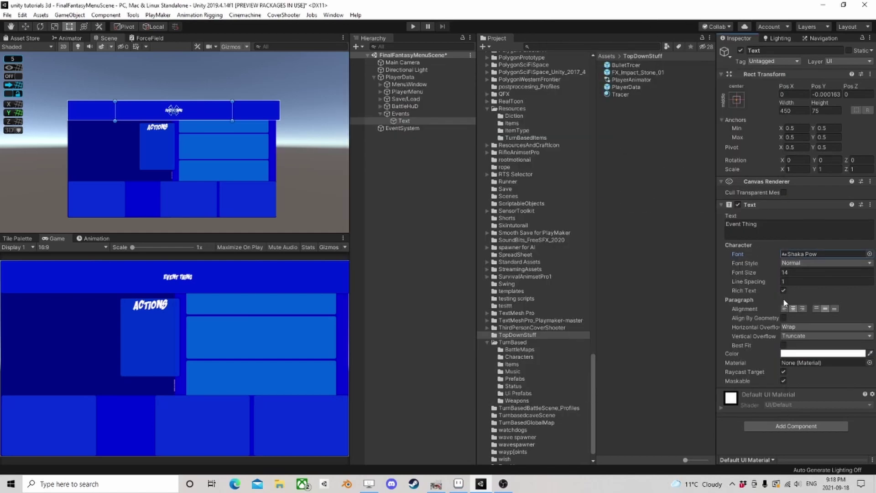
{"action": "left_click_drag", "start_coordinate": [755, 275], "coordinate": [768, 272]}
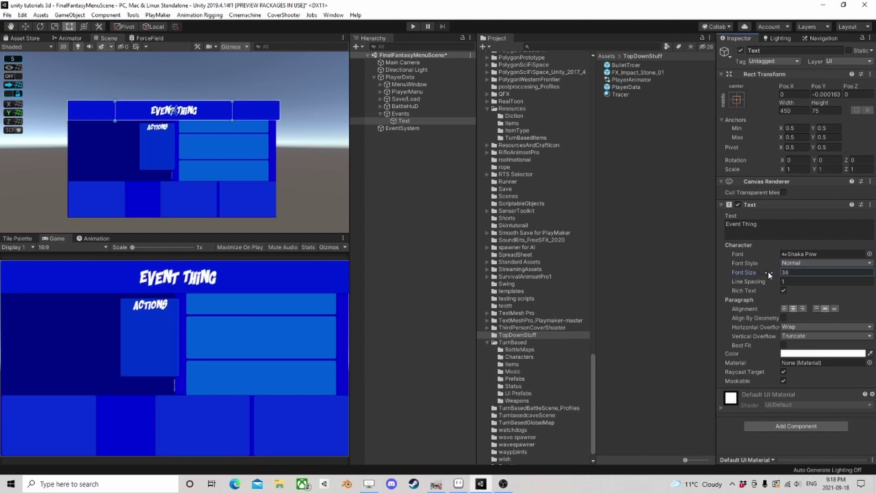
{"action": "left_click", "coordinate": [390, 114]}
{"action": "left_click", "coordinate": [380, 114]}
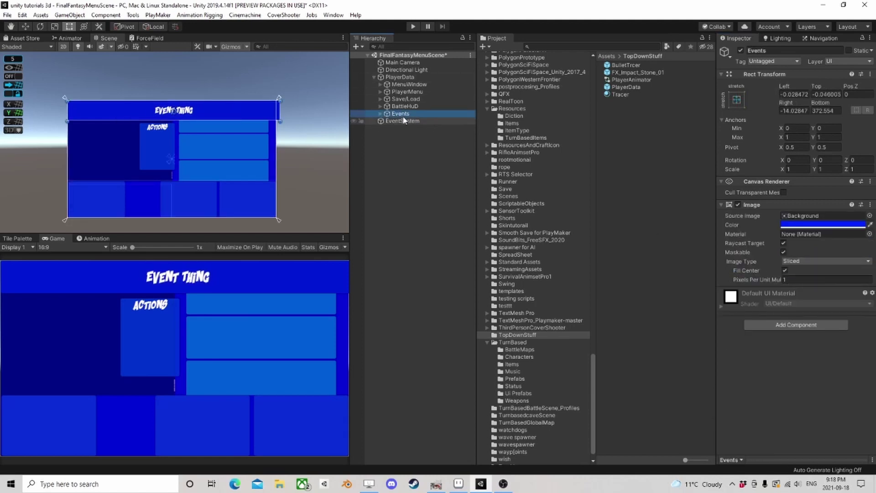
Create an empty child object in PlayerData and name it HuD
{"action": "left_click", "coordinate": [373, 77]}
{"action": "left_click", "coordinate": [398, 77]}
{"action": "left_click", "coordinate": [374, 77]}
{"action": "right_click", "coordinate": [401, 80]}
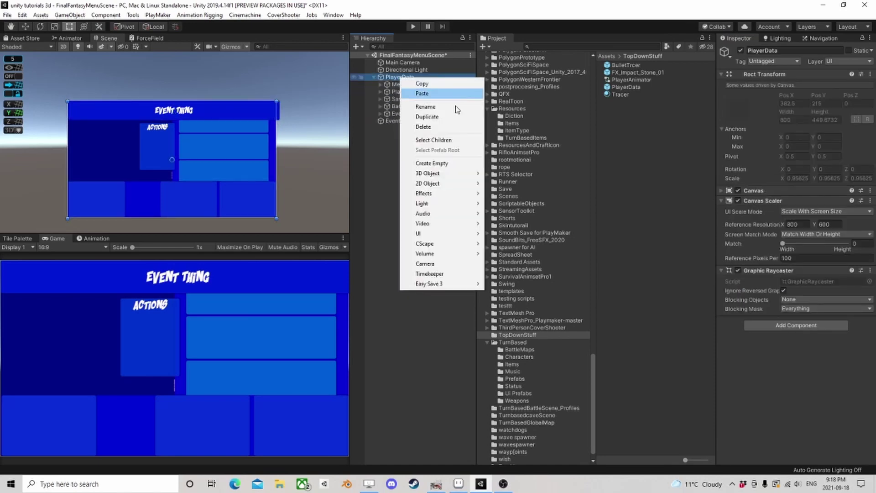
{"action": "left_click", "coordinate": [443, 162]}
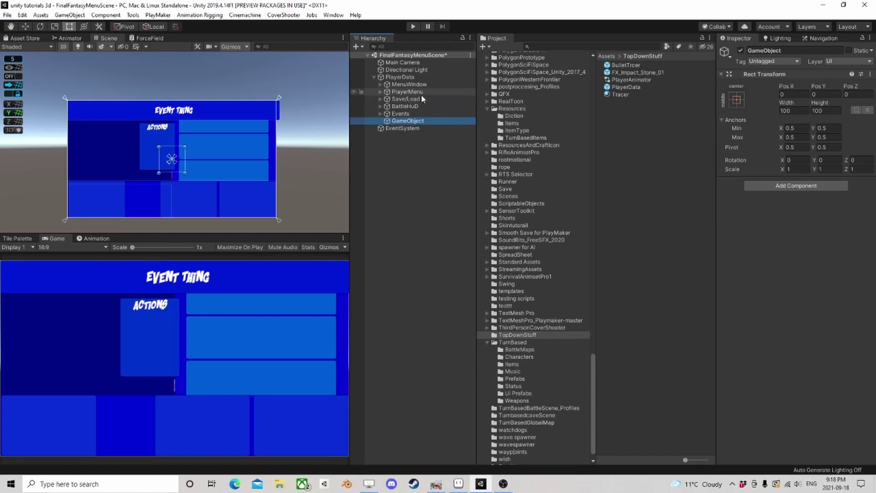
{"action": "left_click", "coordinate": [413, 122]}
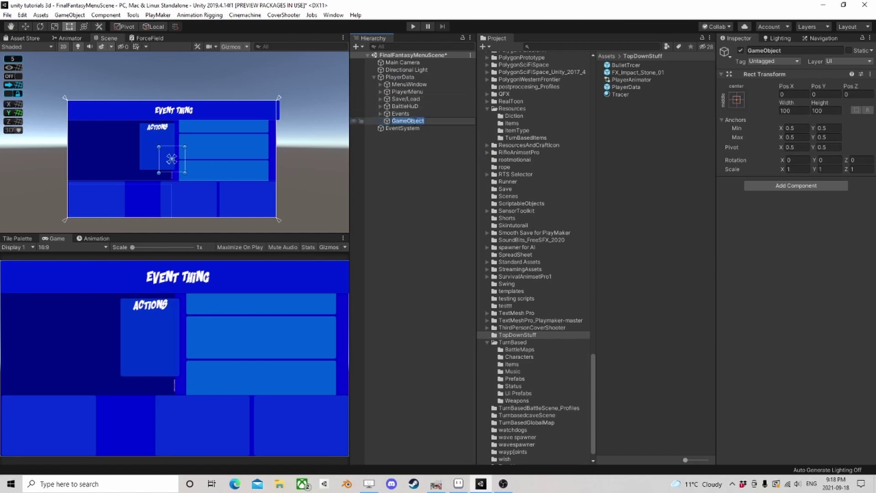
{"action": "type", "text": "Hu"}
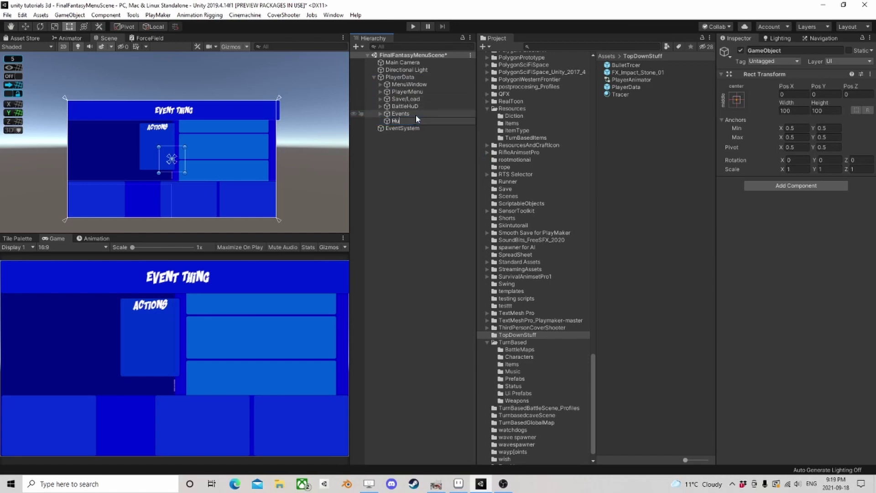
{"action": "type", "text": "D"}
{"action": "key", "text": "Return"}
Nest MenuWindow, PlayerMenu, Save/Load, BattleHuD and Events under HuD, and deactivate HuD
{"action": "left_click", "coordinate": [415, 114]}
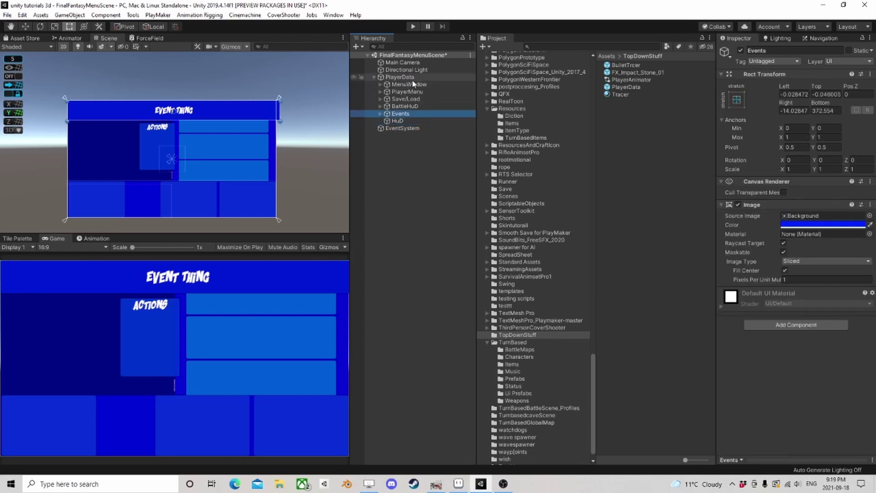
{"action": "left_click", "coordinate": [403, 78], "text": "shift"}
{"action": "left_click", "coordinate": [404, 77]}
{"action": "left_click", "coordinate": [400, 114]}
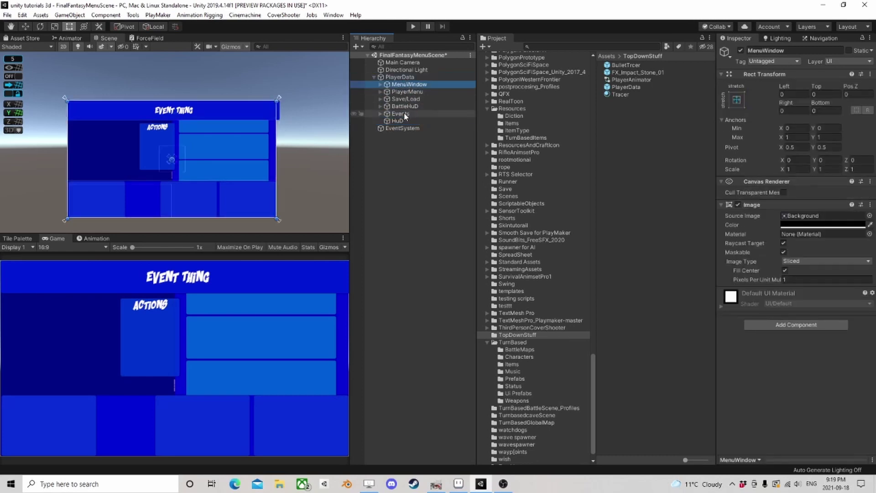
{"action": "left_click", "coordinate": [406, 84], "text": "shift"}
{"action": "left_click_drag", "start_coordinate": [403, 81], "coordinate": [399, 121]}
{"action": "left_click", "coordinate": [382, 86]}
{"action": "left_click", "coordinate": [381, 86]}
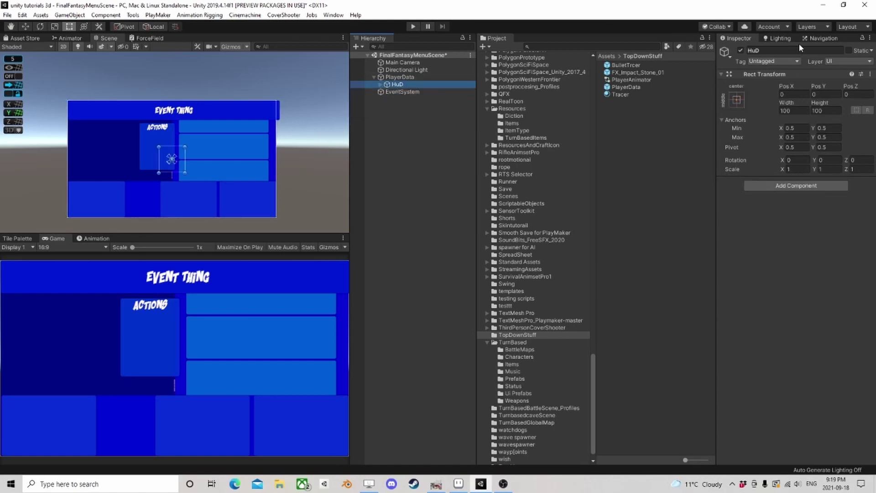
{"action": "left_click", "coordinate": [741, 50]}
Create three empty child objects in PlayerData and name the first one Menu
{"action": "left_click", "coordinate": [393, 77]}
{"action": "right_click", "coordinate": [398, 78]}
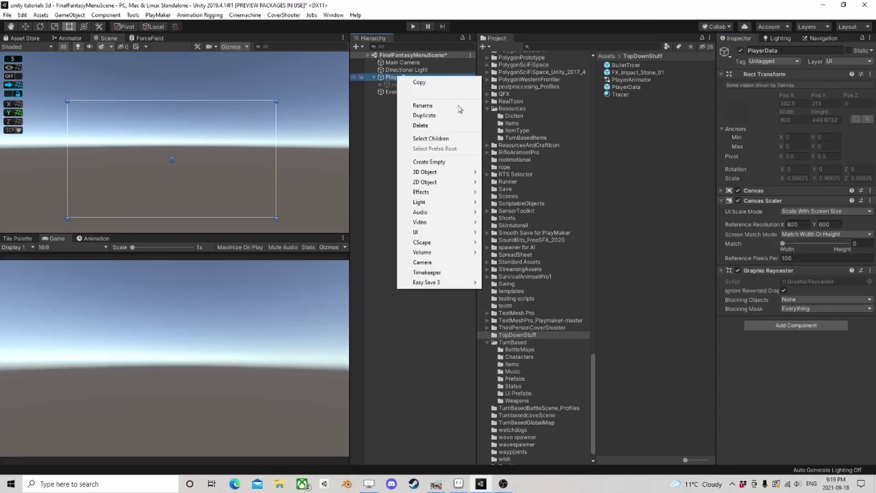
{"action": "left_click", "coordinate": [436, 162]}
{"action": "key", "text": "ctrl+d"}
{"action": "key", "text": "ctrl+d"}
{"action": "left_click", "coordinate": [417, 91]}
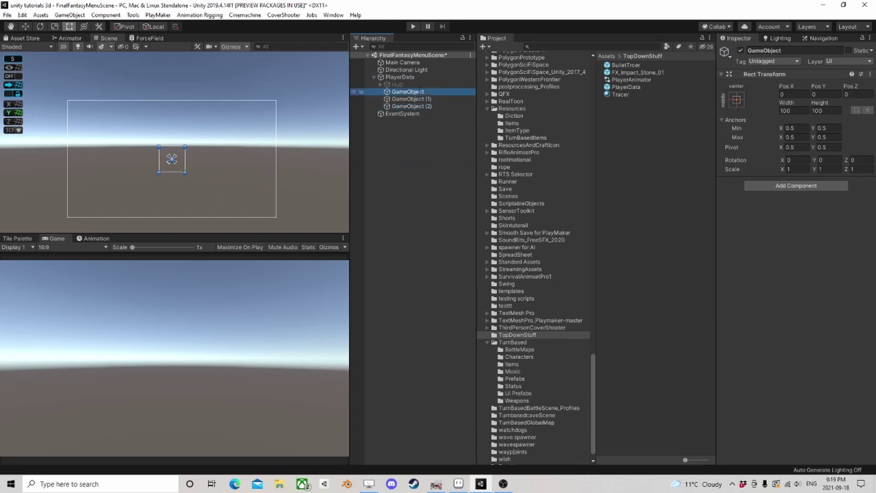
{"action": "left_click", "coordinate": [419, 92]}
{"action": "type", "text": "Menu"}
{"action": "key", "text": "Return"}
Rename the other two empty objects as Battle and Location
{"action": "left_click", "coordinate": [419, 100]}
{"action": "left_click", "coordinate": [420, 100]}
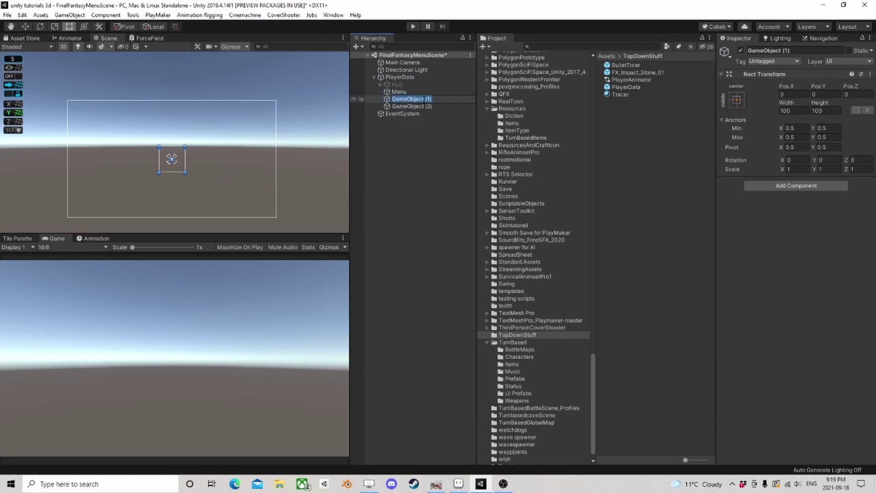
{"action": "type", "text": "Battle"}
{"action": "key", "text": "Return"}
{"action": "left_click", "coordinate": [425, 106]}
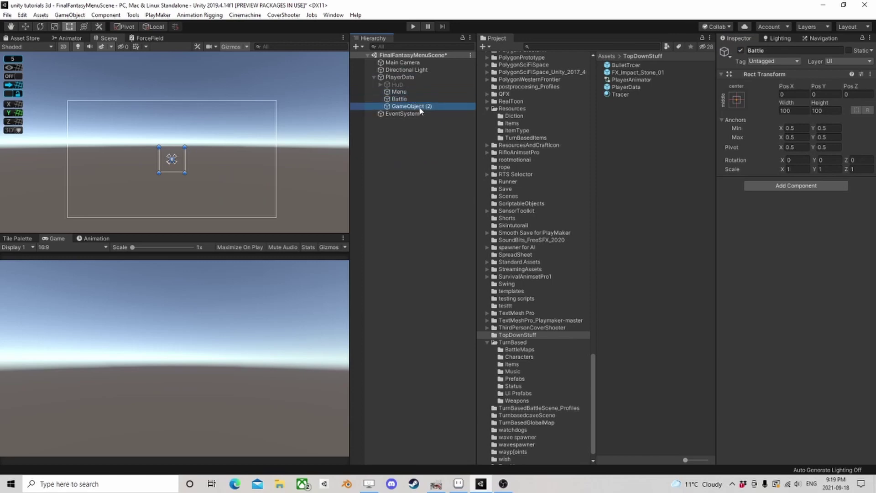
{"action": "key", "text": "F2"}
{"action": "type", "text": "L"}
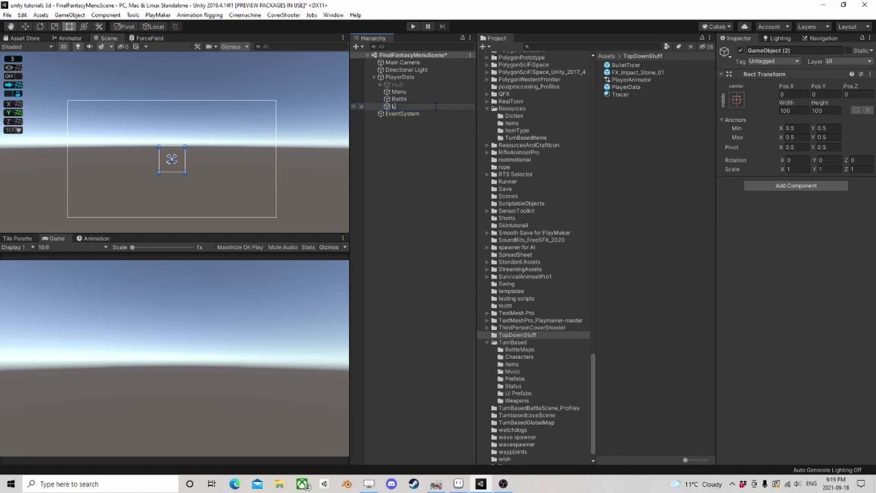
{"action": "type", "text": "ocation"}
{"action": "key", "text": "Return"}
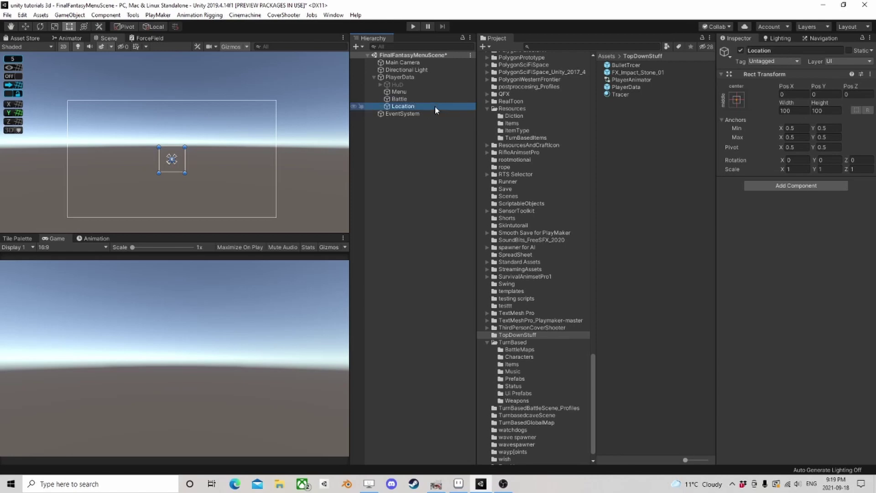
Add an Audio Source component to Menu, Battle and Location together
{"action": "left_click", "coordinate": [406, 91], "text": "shift"}
{"action": "left_click", "coordinate": [782, 185]}
{"action": "type", "text": "aud"}
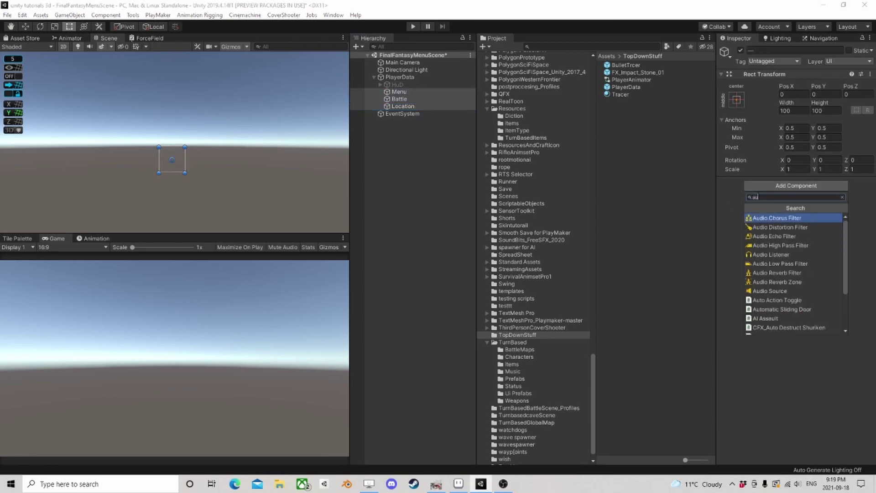
{"action": "left_click", "coordinate": [785, 291]}
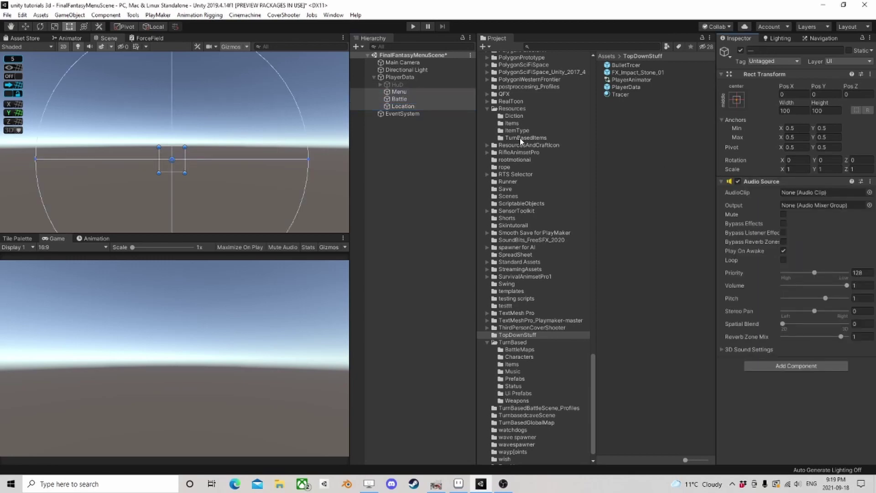
{"action": "left_click", "coordinate": [374, 77]}
{"action": "left_click", "coordinate": [406, 101]}
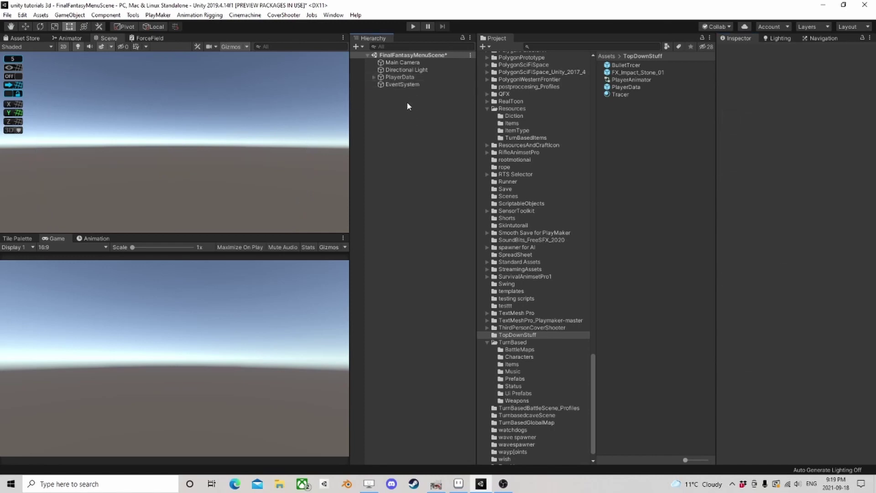
Reactivate the HuD object inside PlayerData
{"action": "left_click", "coordinate": [399, 77]}
{"action": "scroll", "coordinate": [245, 147], "scroll_direction": "down", "scroll_amount": 3}
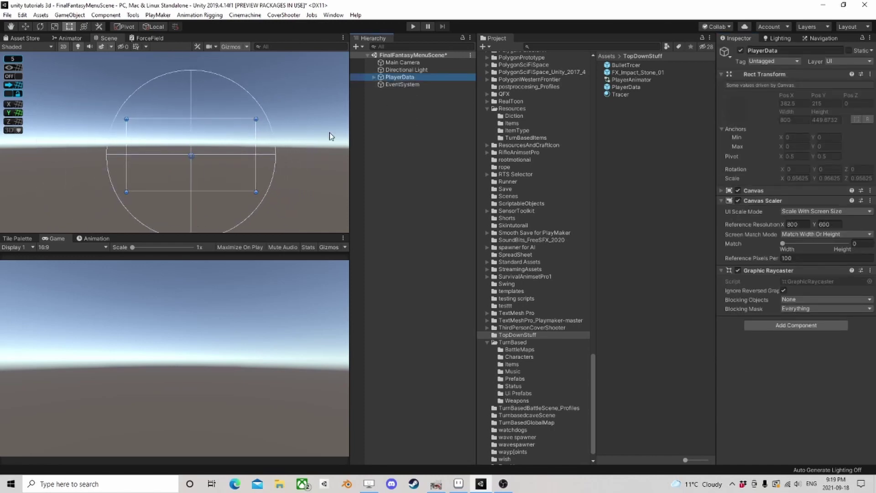
{"action": "left_click", "coordinate": [374, 77]}
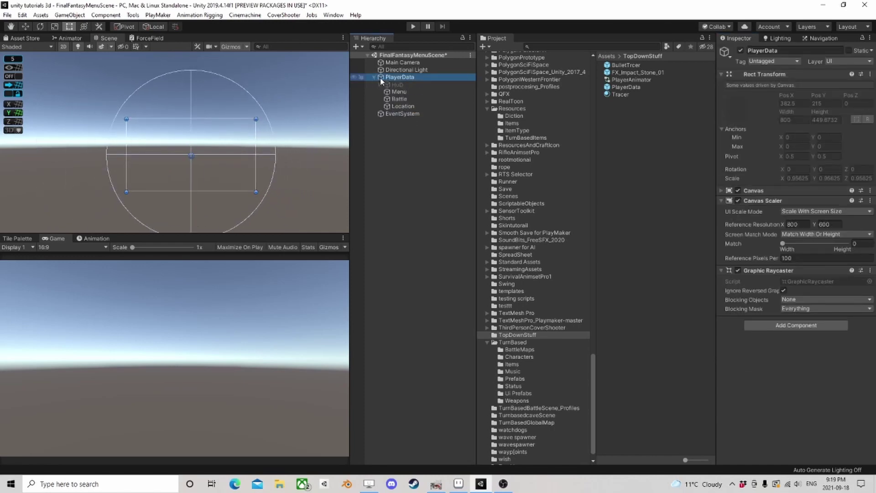
{"action": "left_click", "coordinate": [395, 84]}
{"action": "left_click", "coordinate": [740, 50]}
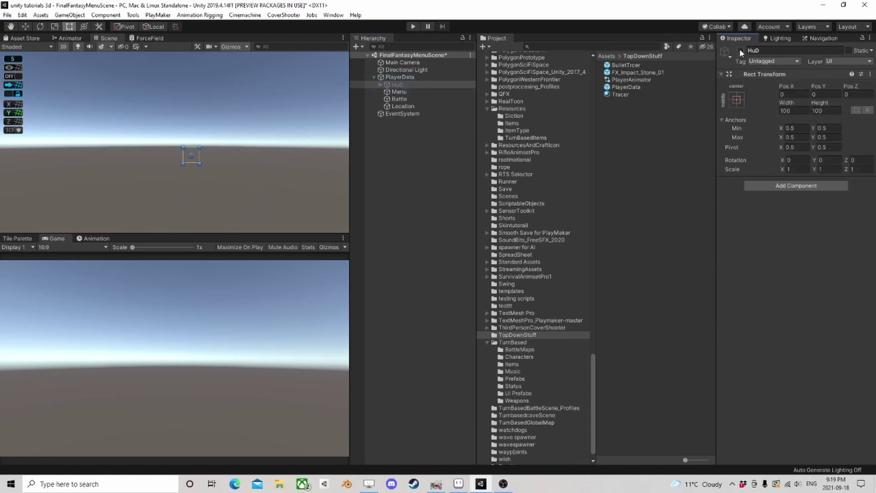
{"action": "scroll", "coordinate": [249, 162], "scroll_direction": "up", "scroll_amount": 3}
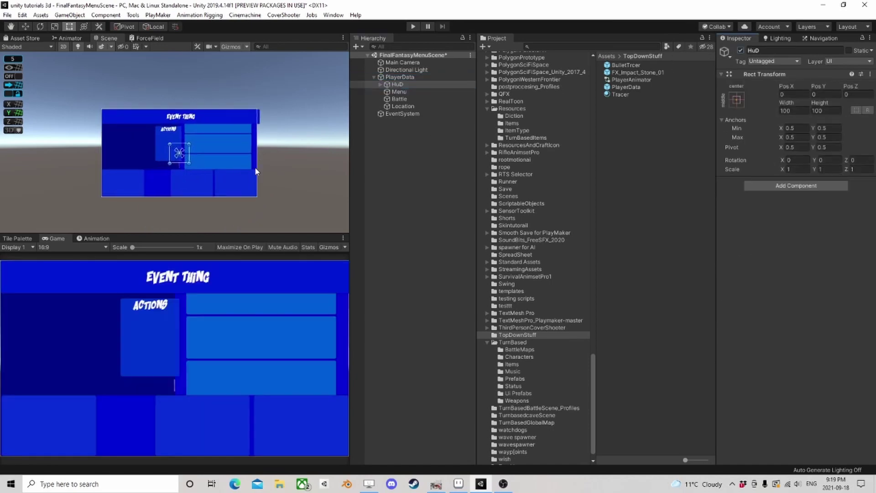
Resize the Events panel so its right edge is flush with the canvas, with a Right offset of -350, and collapse PlayerData
{"action": "left_click", "coordinate": [253, 105]}
{"action": "left_click_drag", "start_coordinate": [260, 115], "coordinate": [261, 116]}
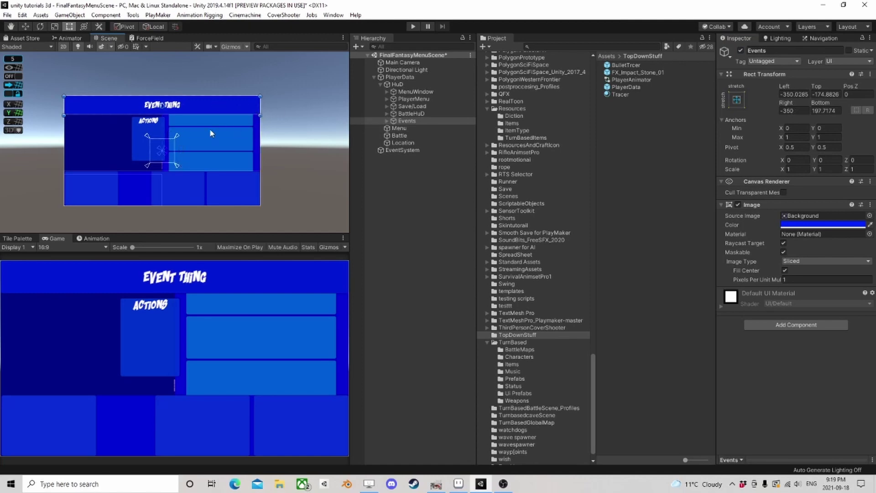
{"action": "left_click", "coordinate": [401, 180]}
{"action": "left_click", "coordinate": [374, 78]}
{"action": "scroll", "coordinate": [209, 128], "scroll_direction": "down", "scroll_amount": 2}
{"action": "scroll", "coordinate": [215, 133], "scroll_direction": "up", "scroll_amount": 2}
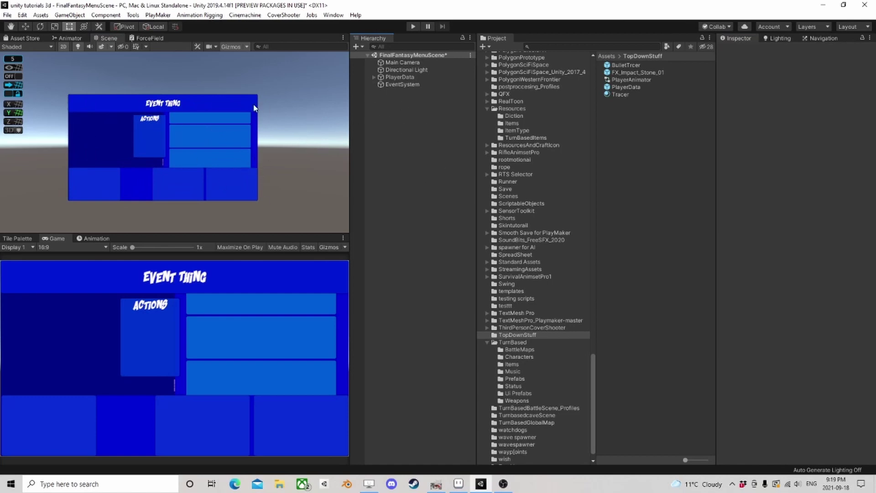
{"action": "scroll", "coordinate": [165, 134], "scroll_direction": "up", "scroll_amount": 1}
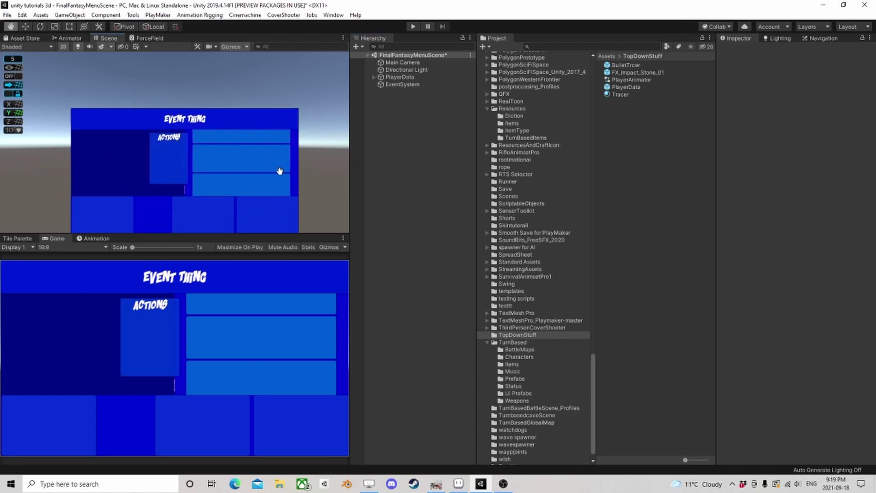
{"action": "scroll", "coordinate": [278, 165], "scroll_direction": "up", "scroll_amount": 1}
{"action": "scroll", "coordinate": [280, 151], "scroll_direction": "up", "scroll_amount": 1}
{"action": "middle_click_drag", "start_coordinate": [215, 136], "coordinate": [274, 127]}
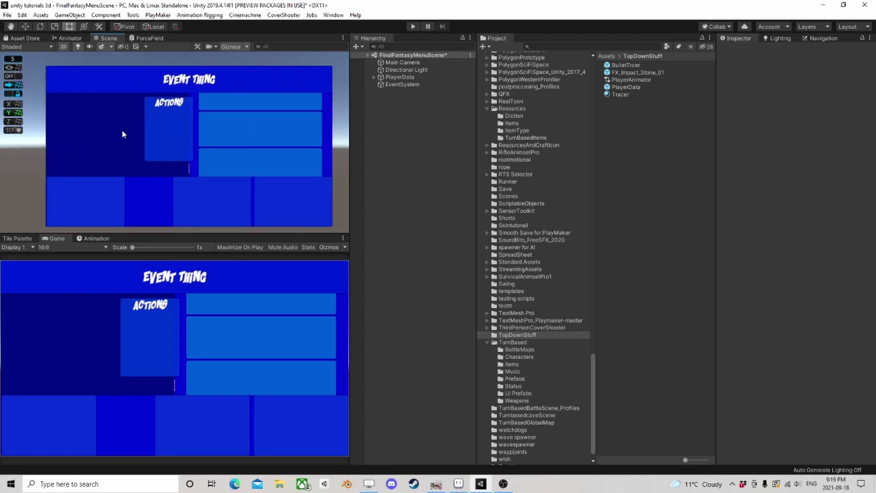